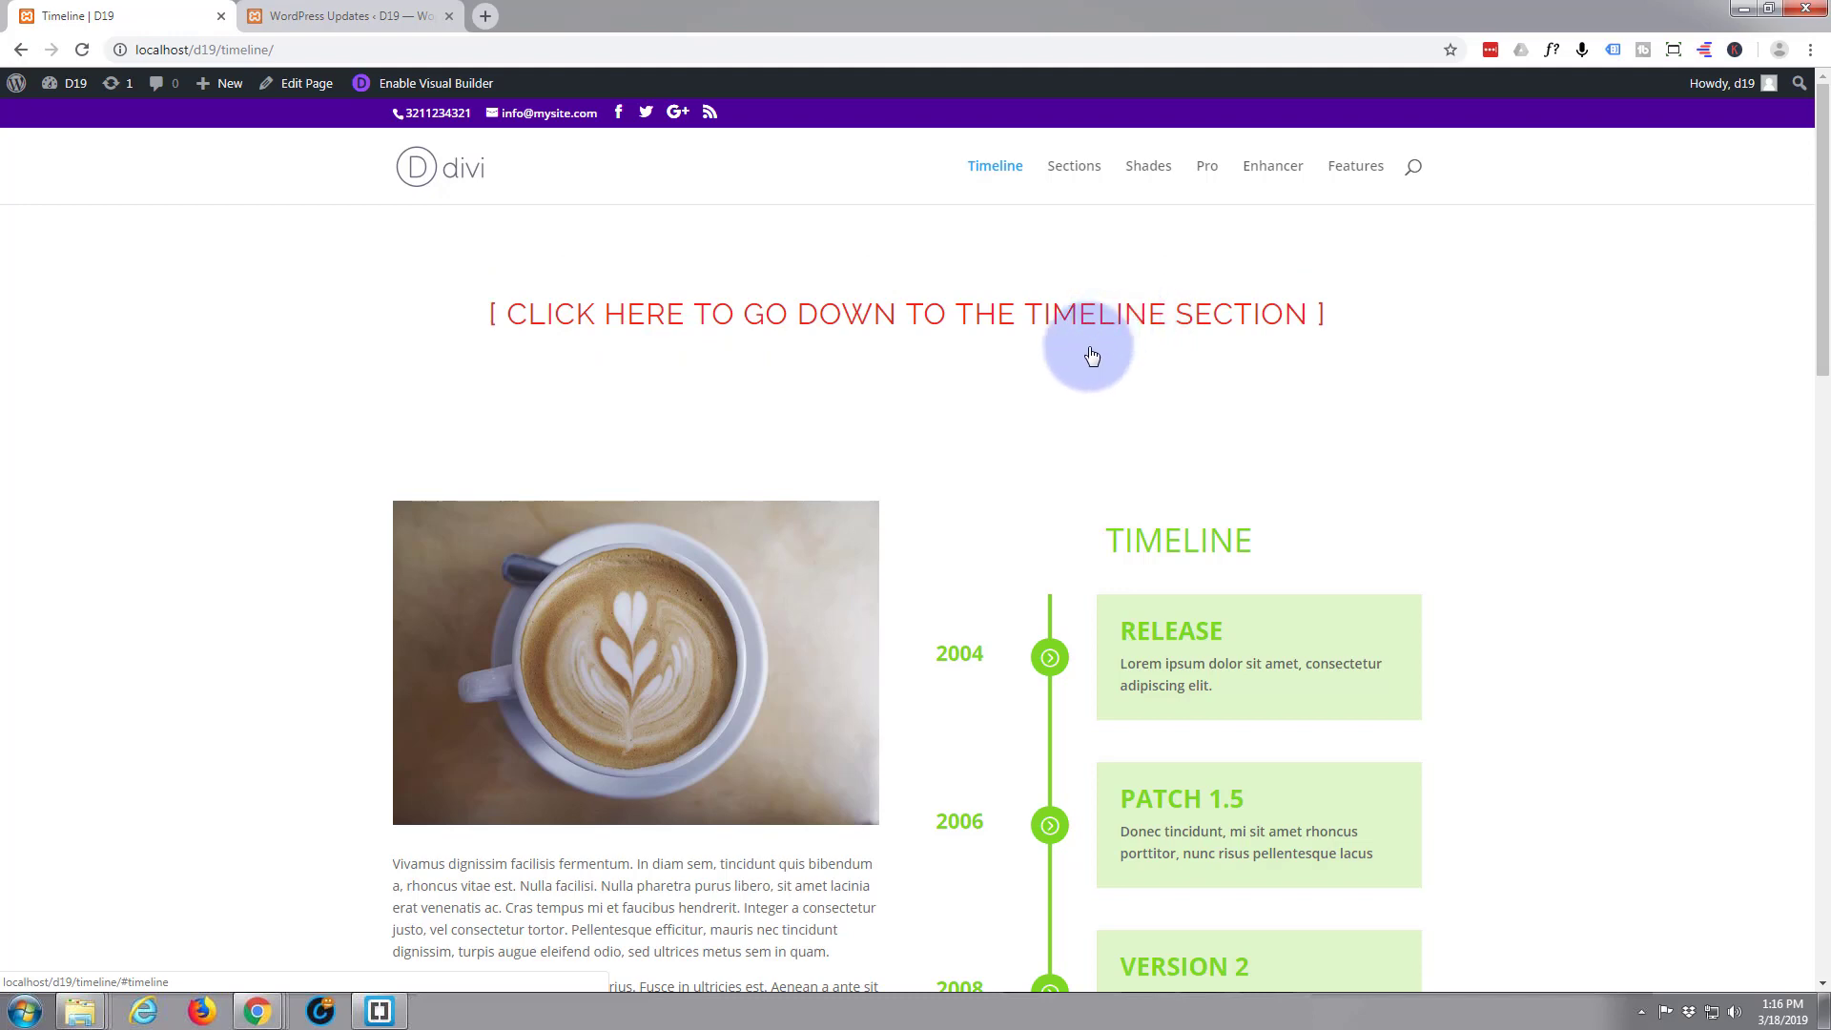
Test the existing link's jump to the timeline, then go to Plugins > Add New in the admin.
left_click(1032, 315)
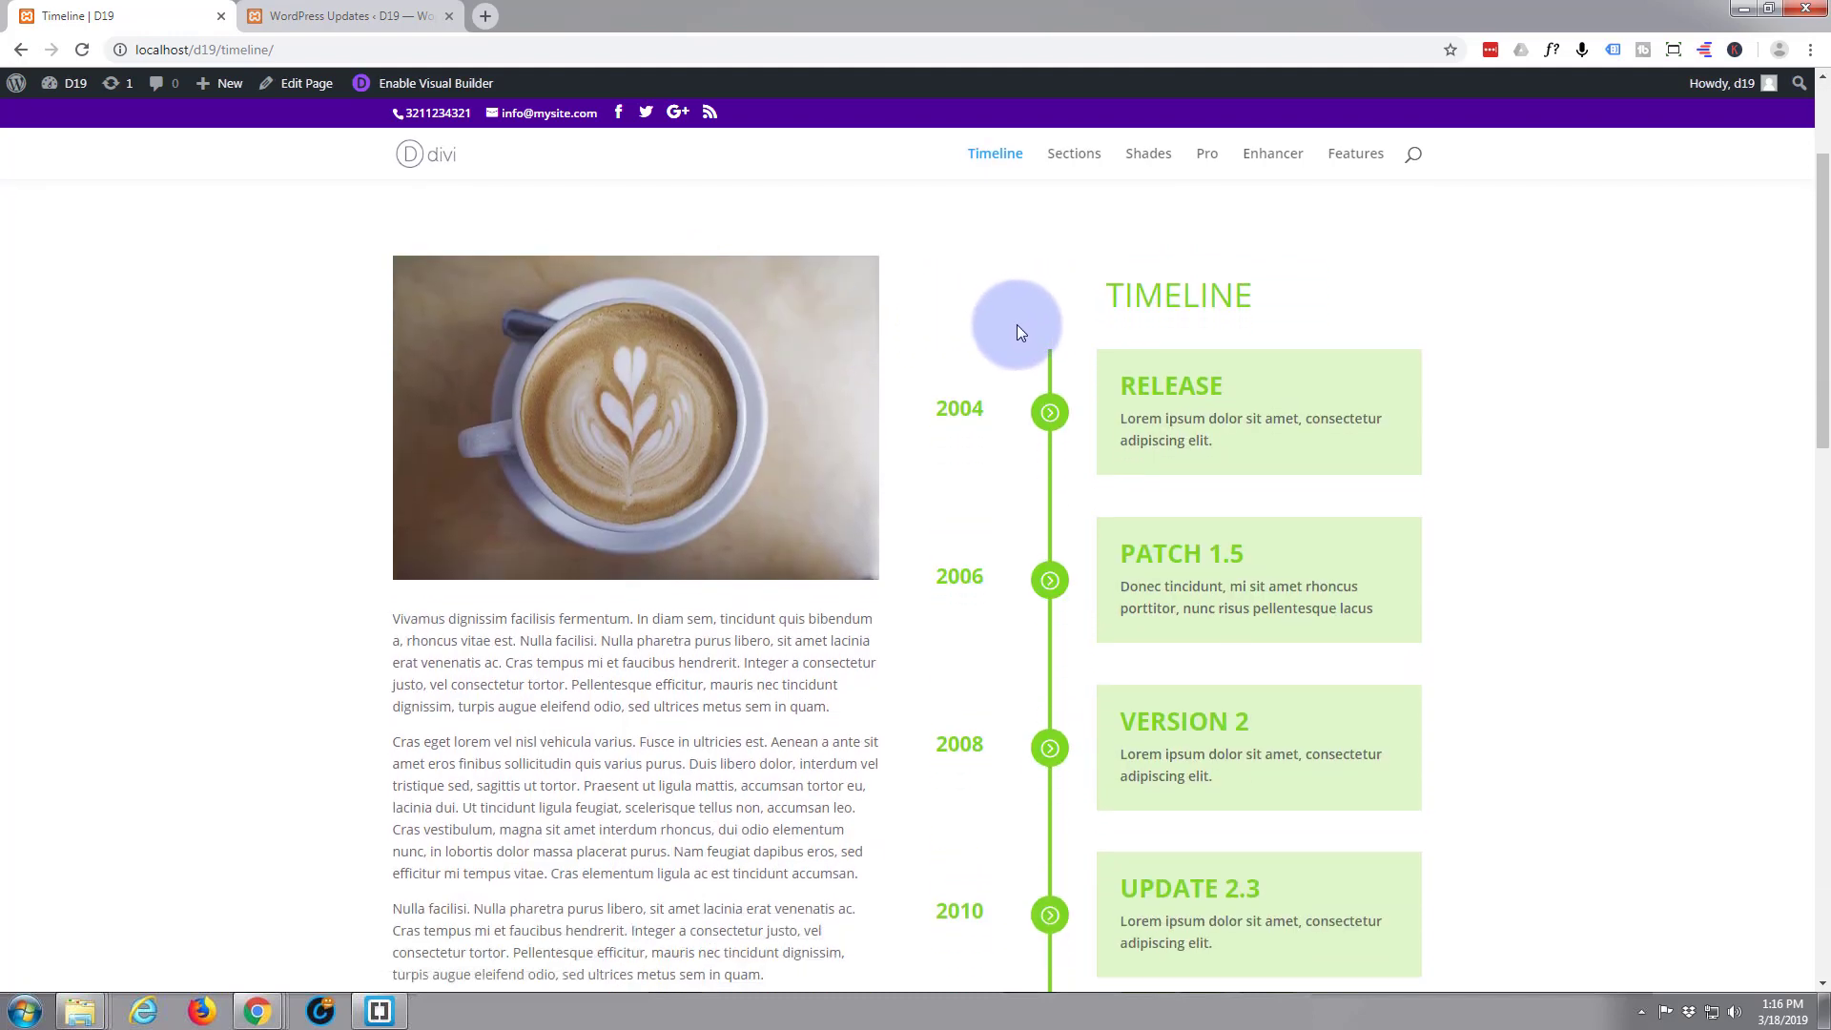
scroll(1001, 324, "up", 2)
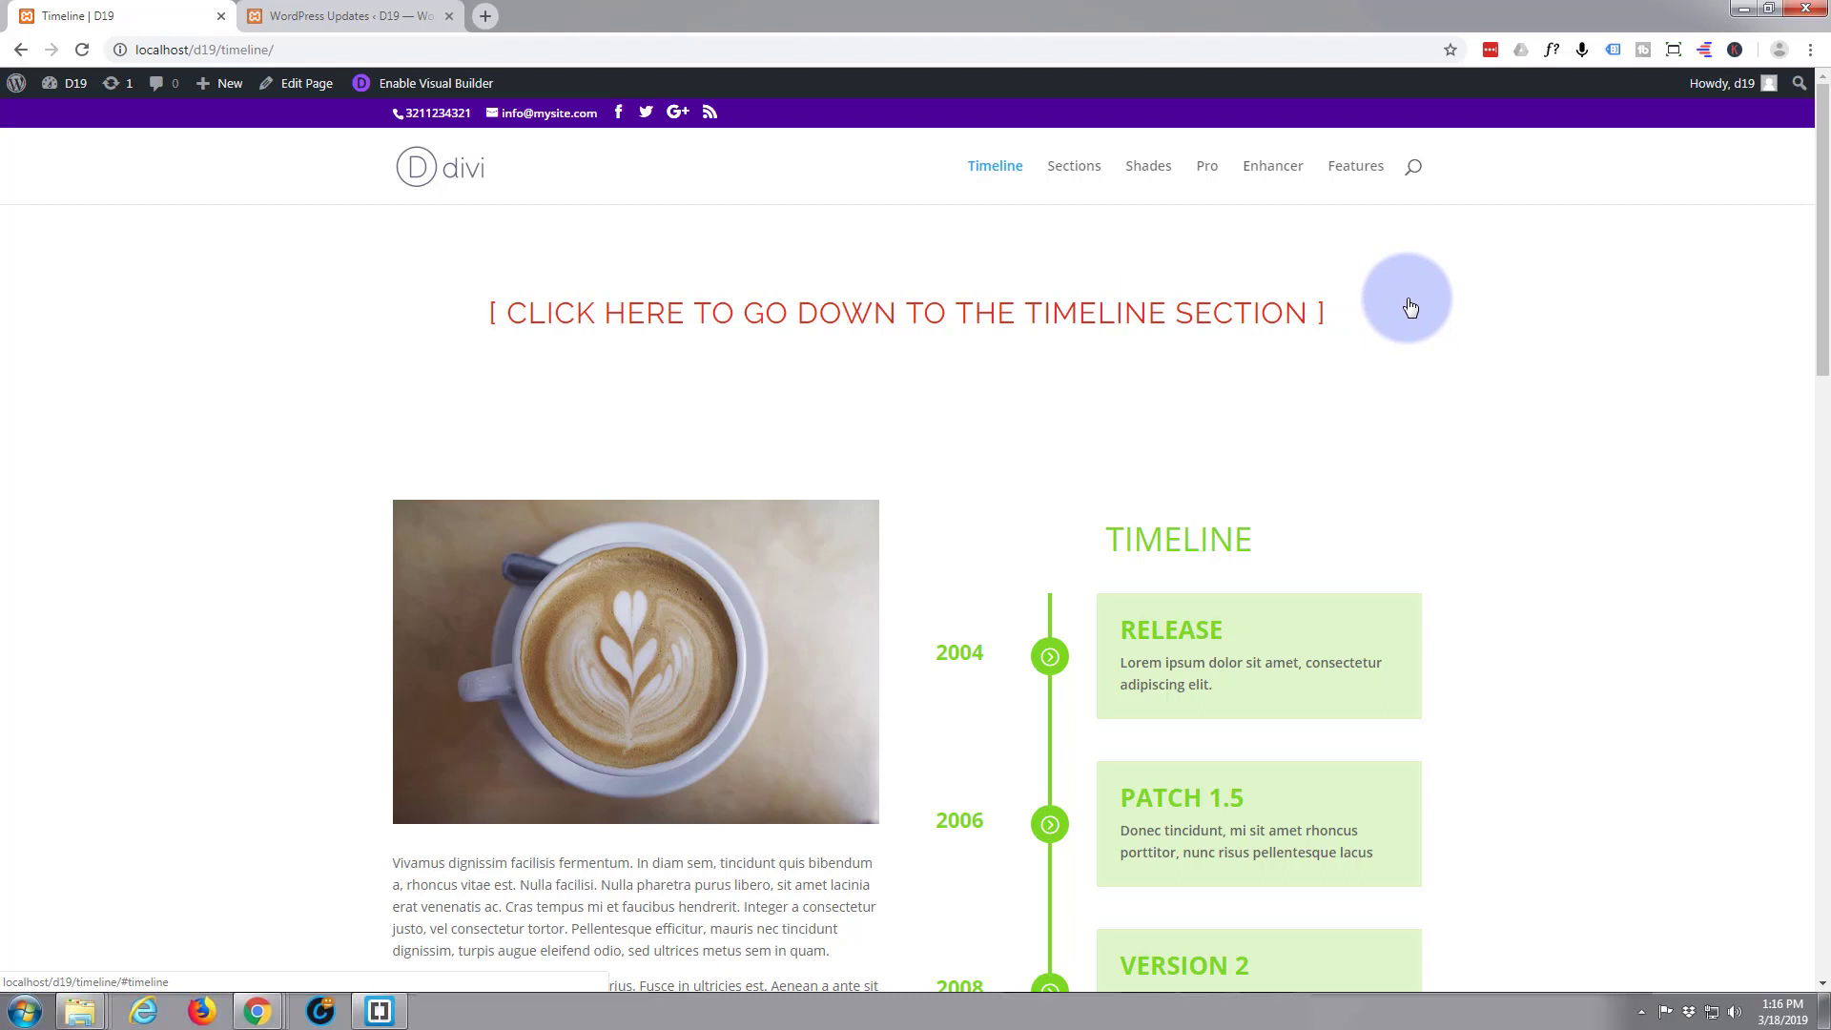
left_click(295, 17)
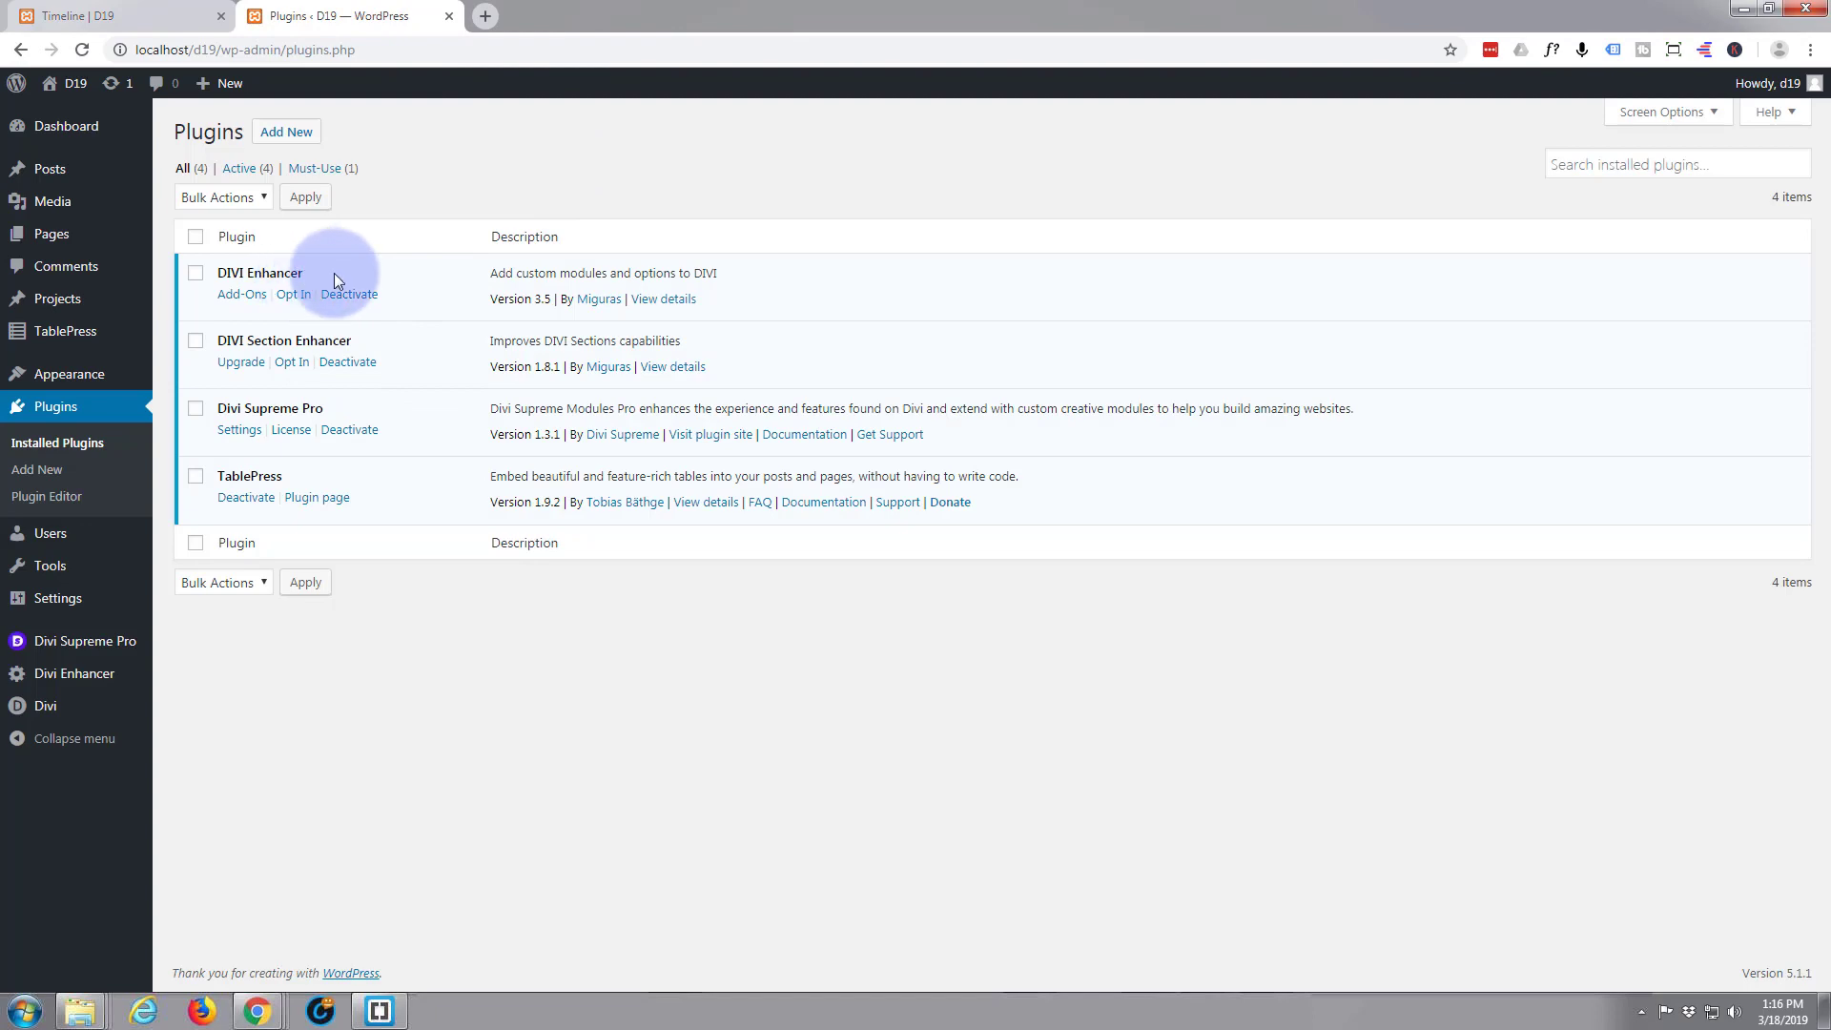
left_click(291, 138)
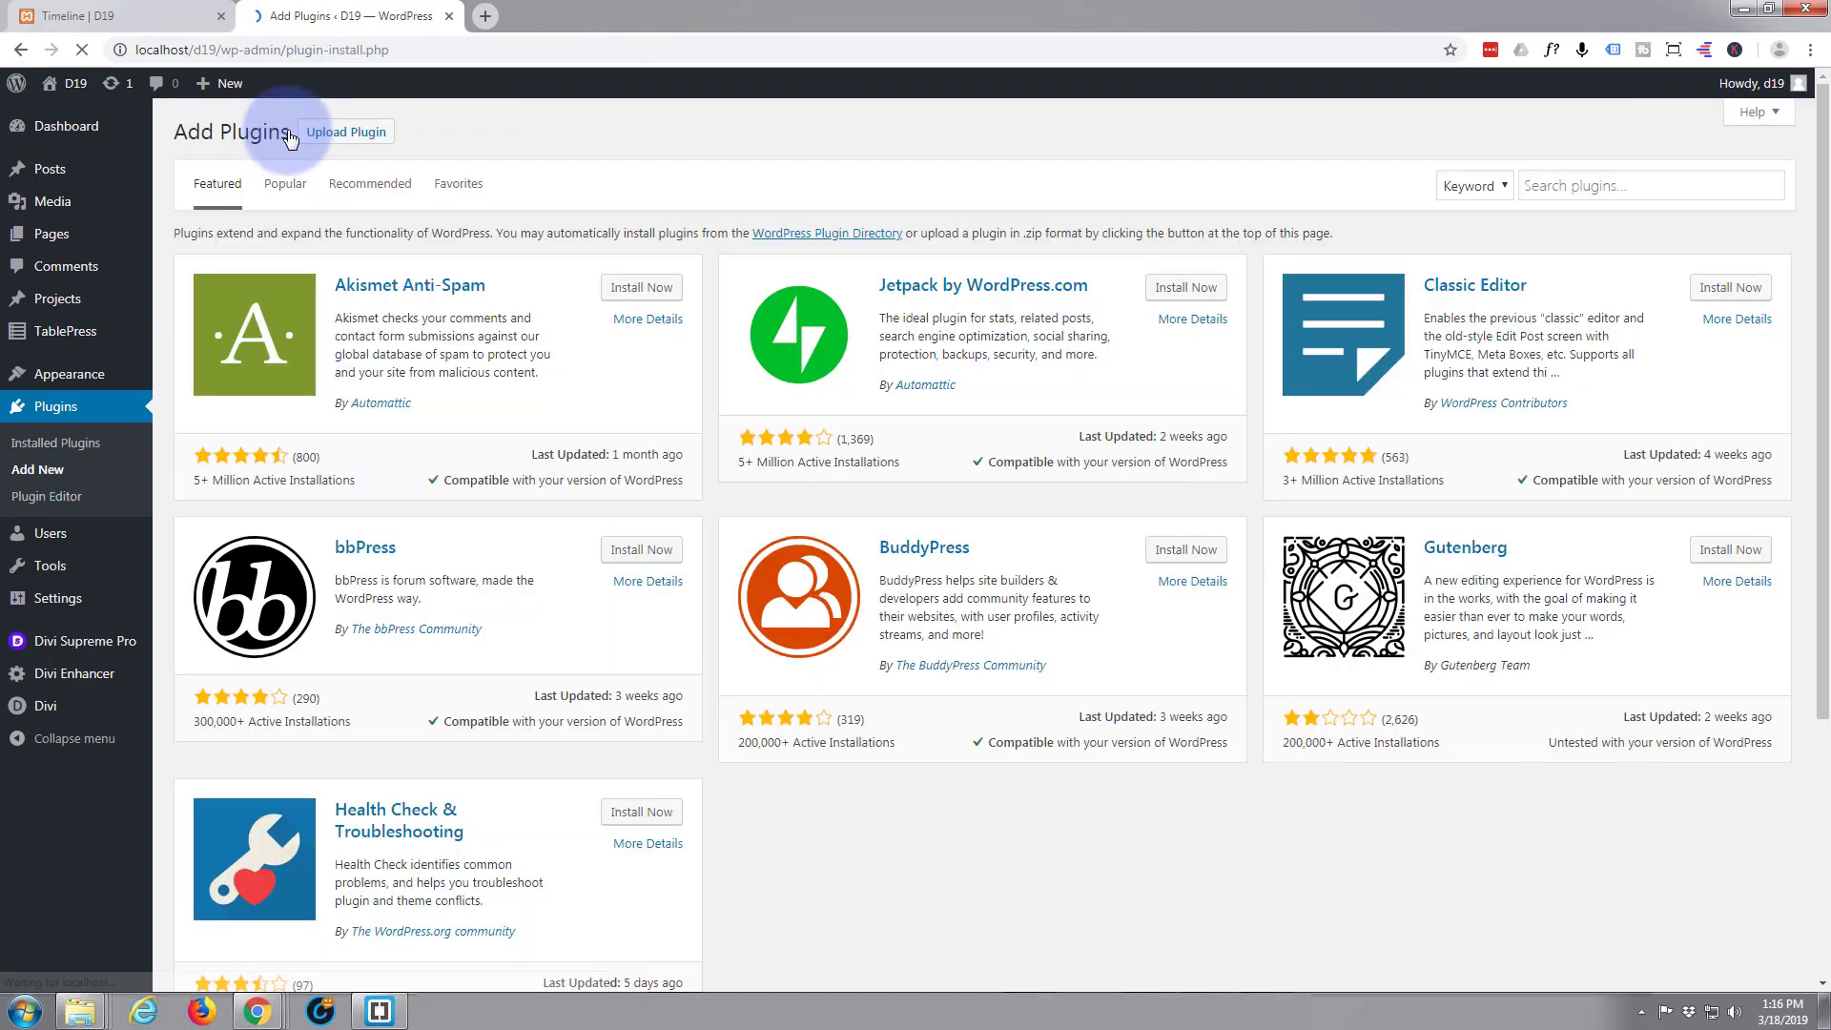
Search the plugin directory for 'divi enhancer' to confirm DIVI Enhancer and DIVI Section Enhancer are active.
left_click(1561, 184)
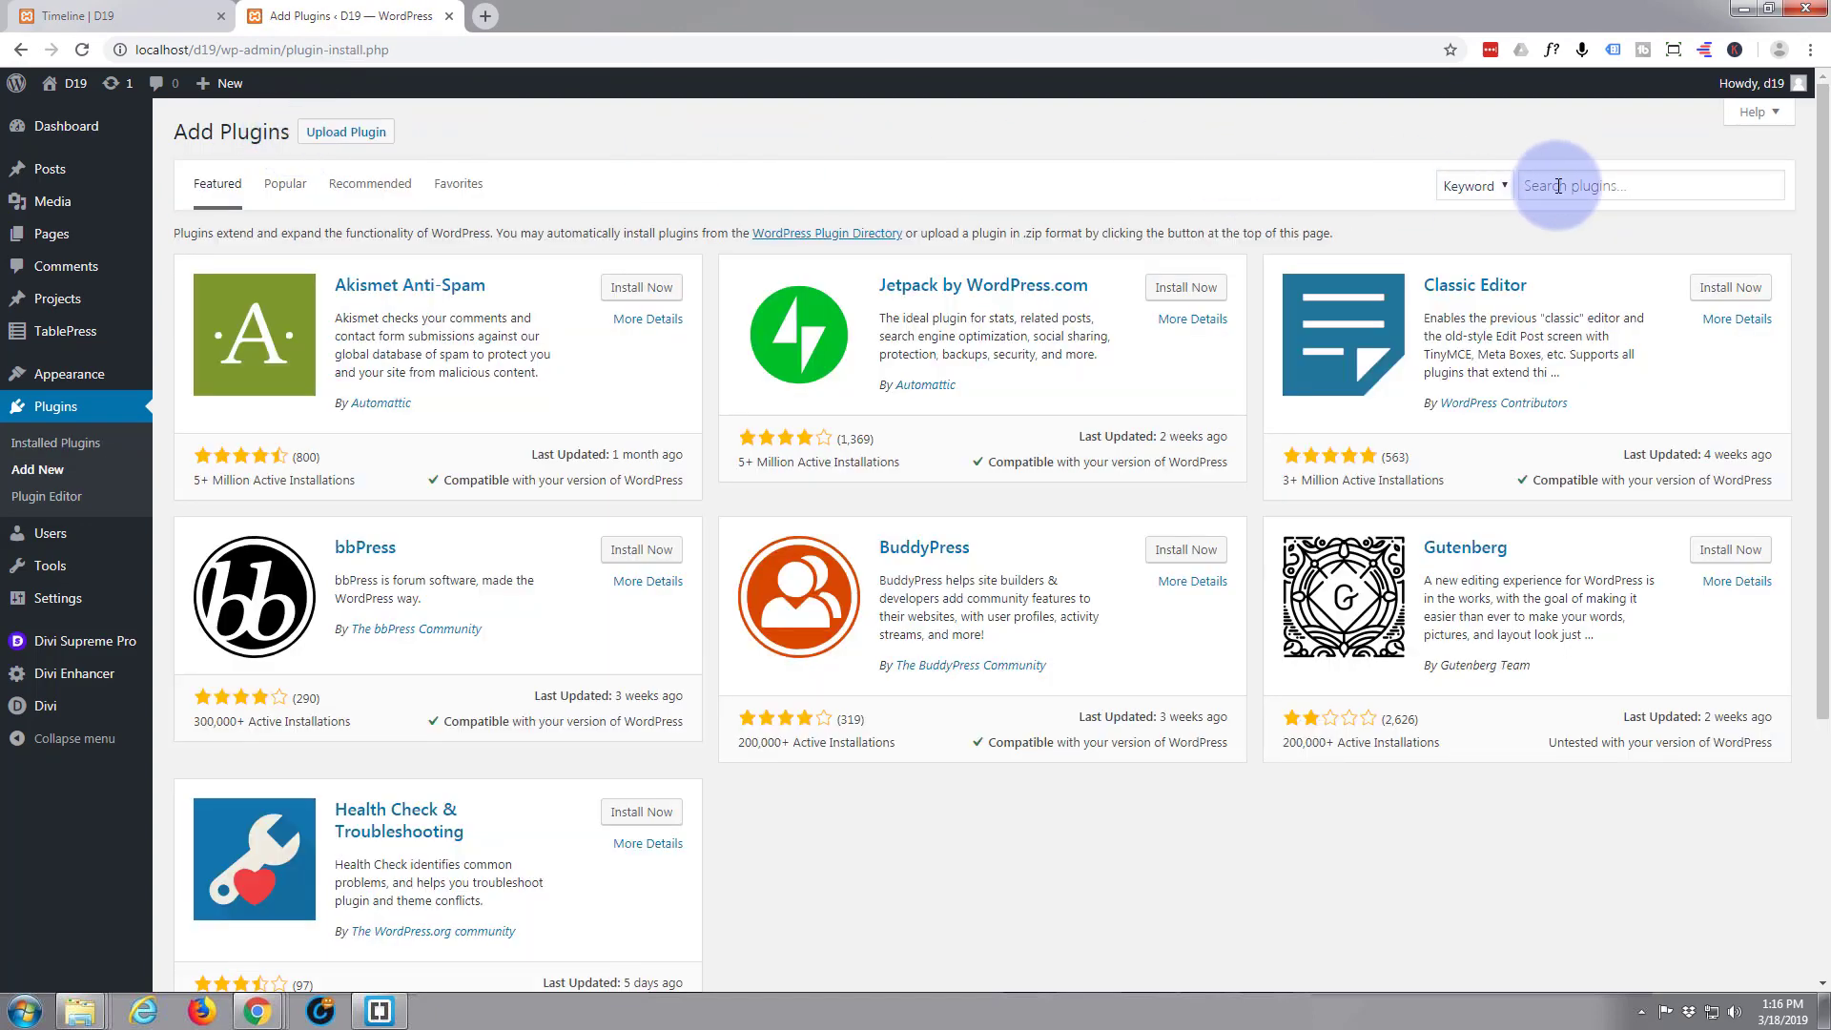
key("Return")
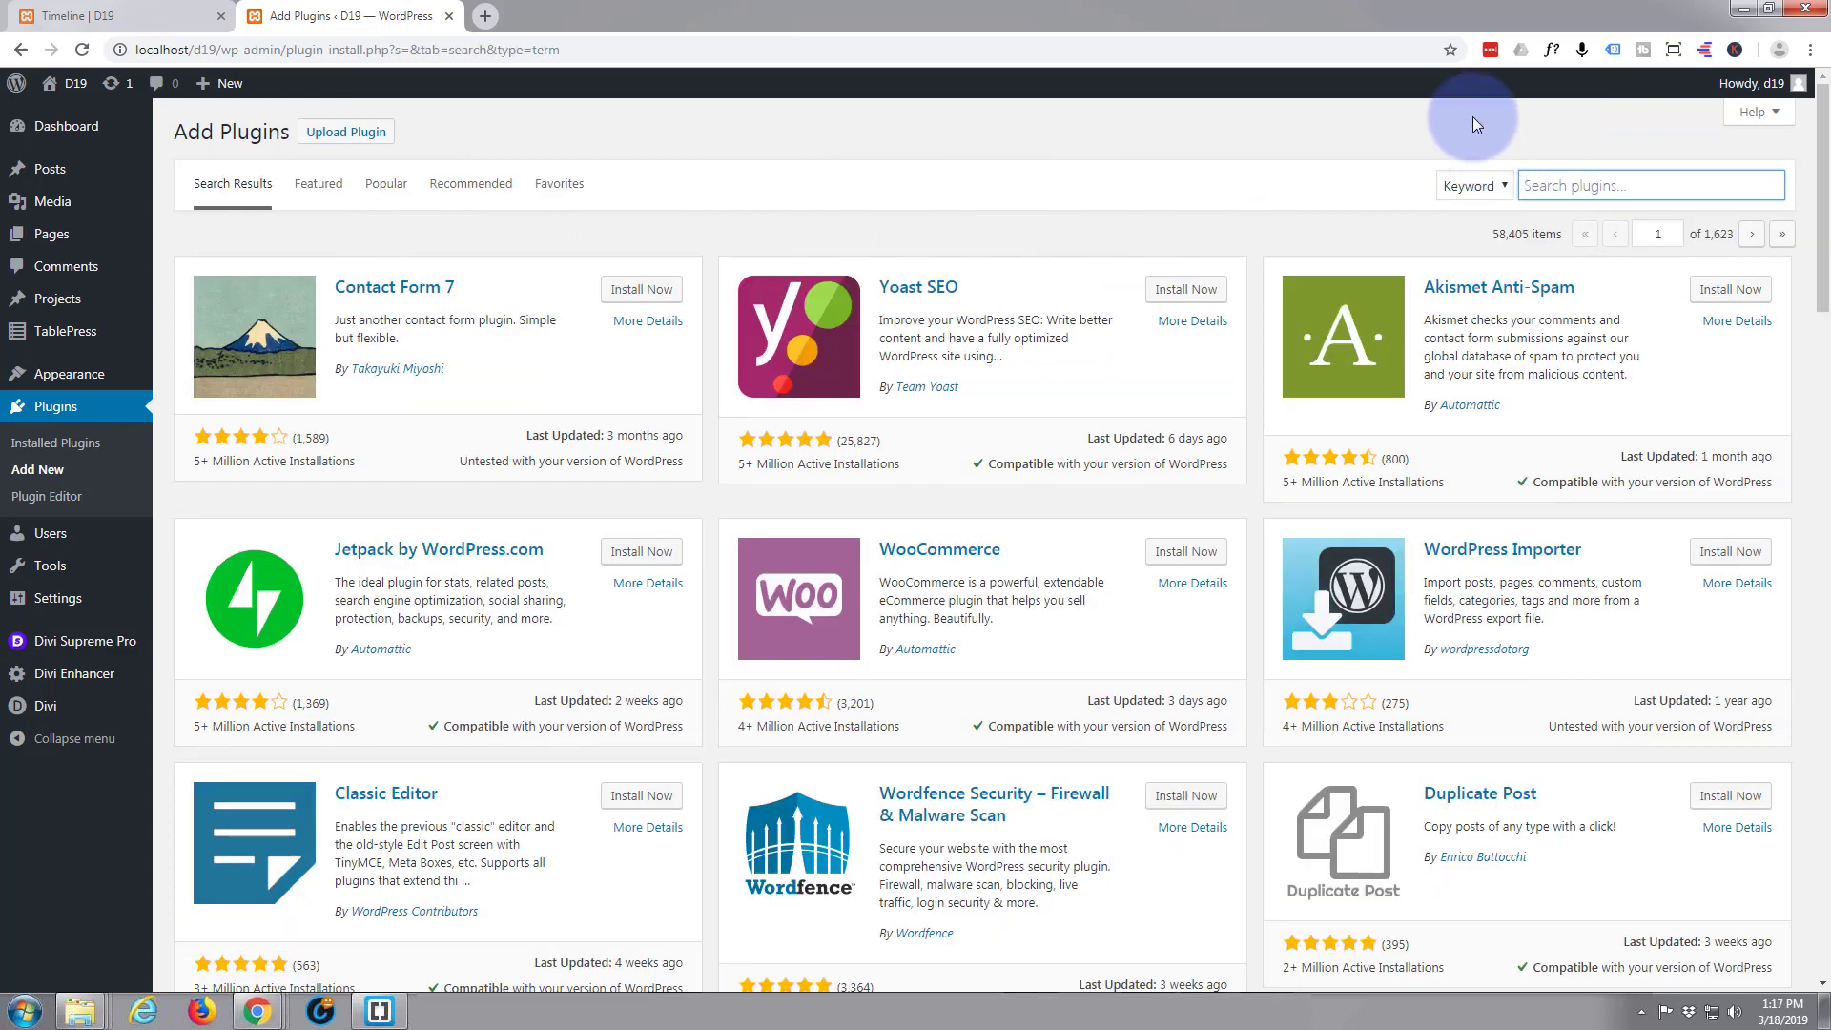
type("divi enhancer")
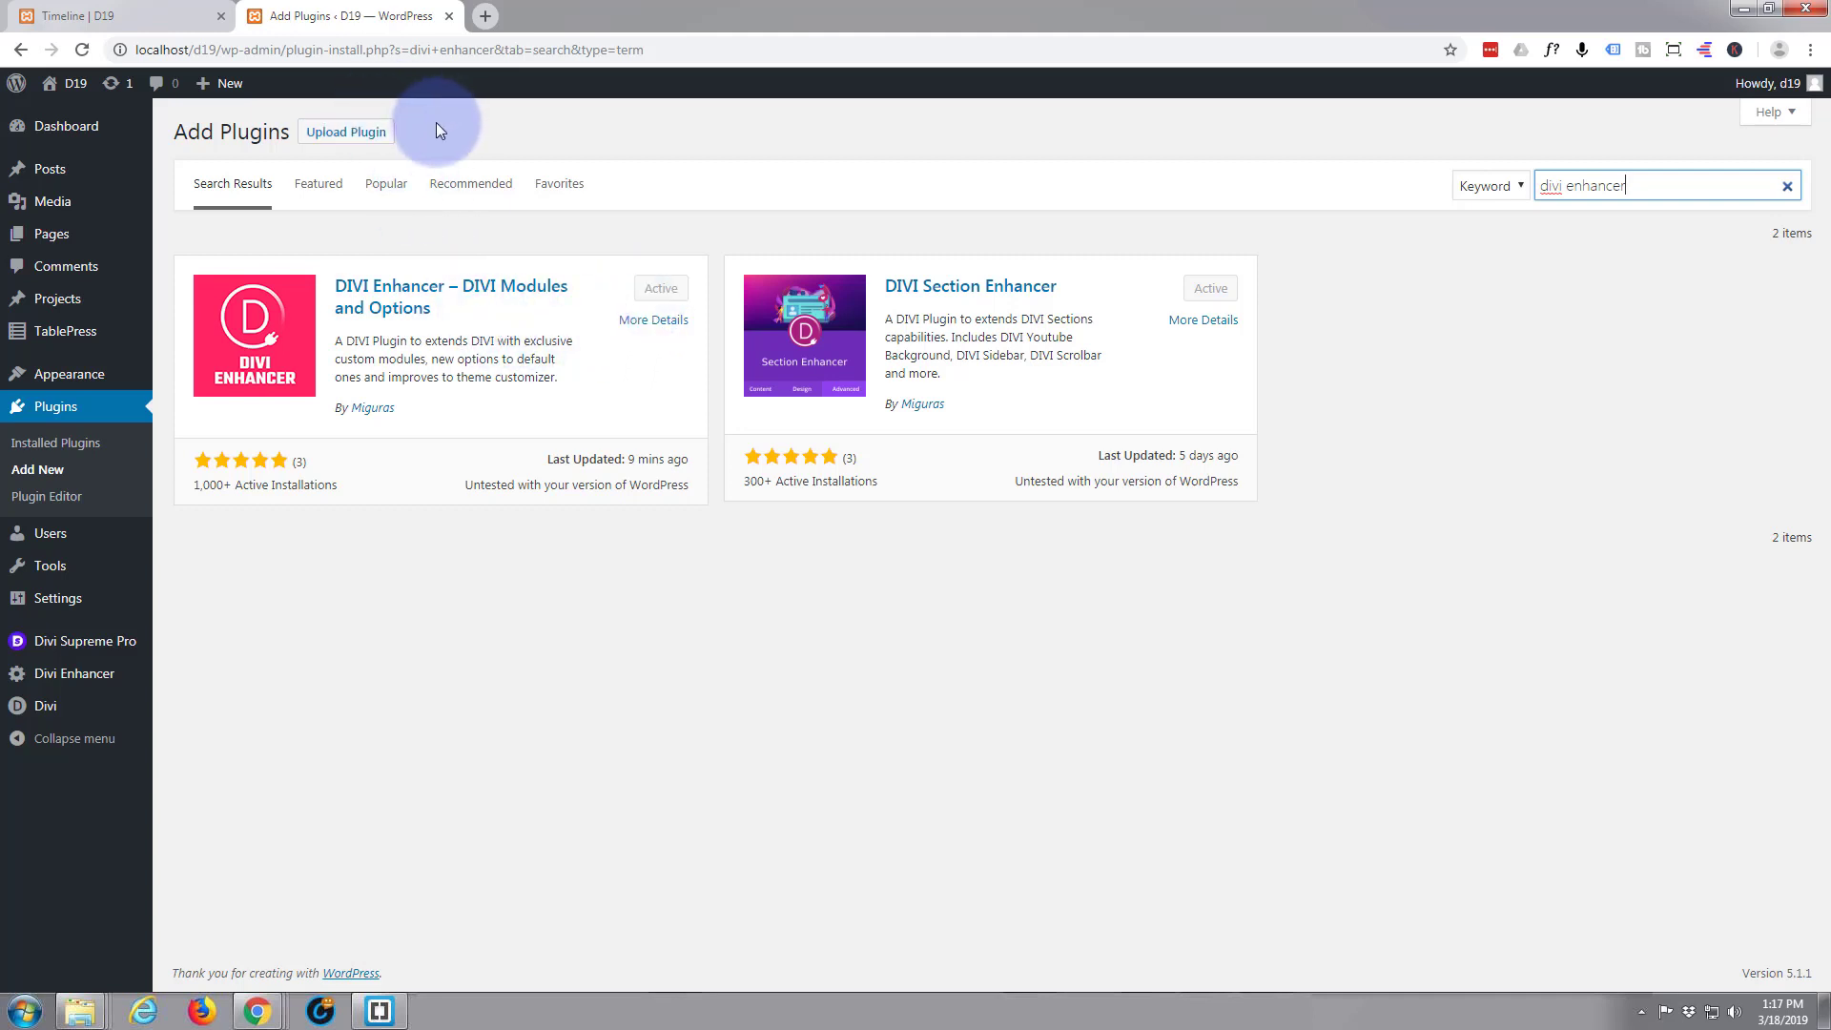
Open the Timeline page in Divi Visual Builder and reveal the heading section's toolbars.
left_click(132, 18)
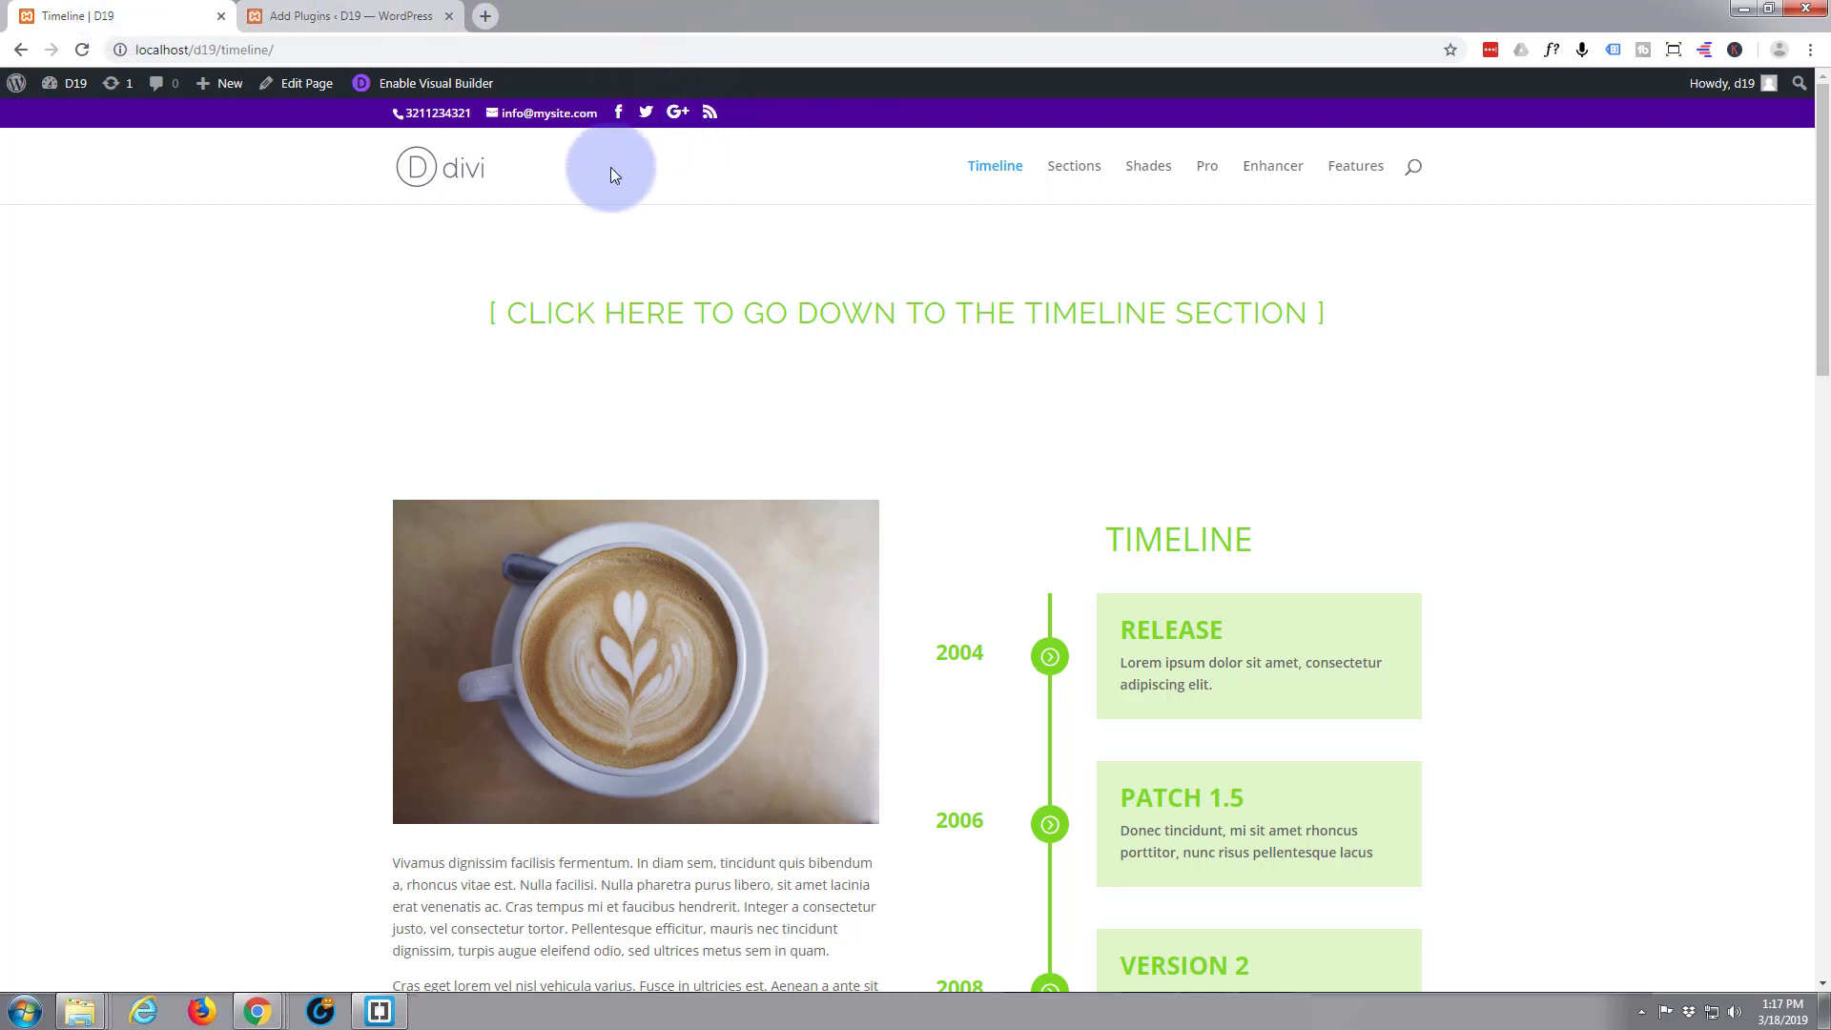
left_click(417, 86)
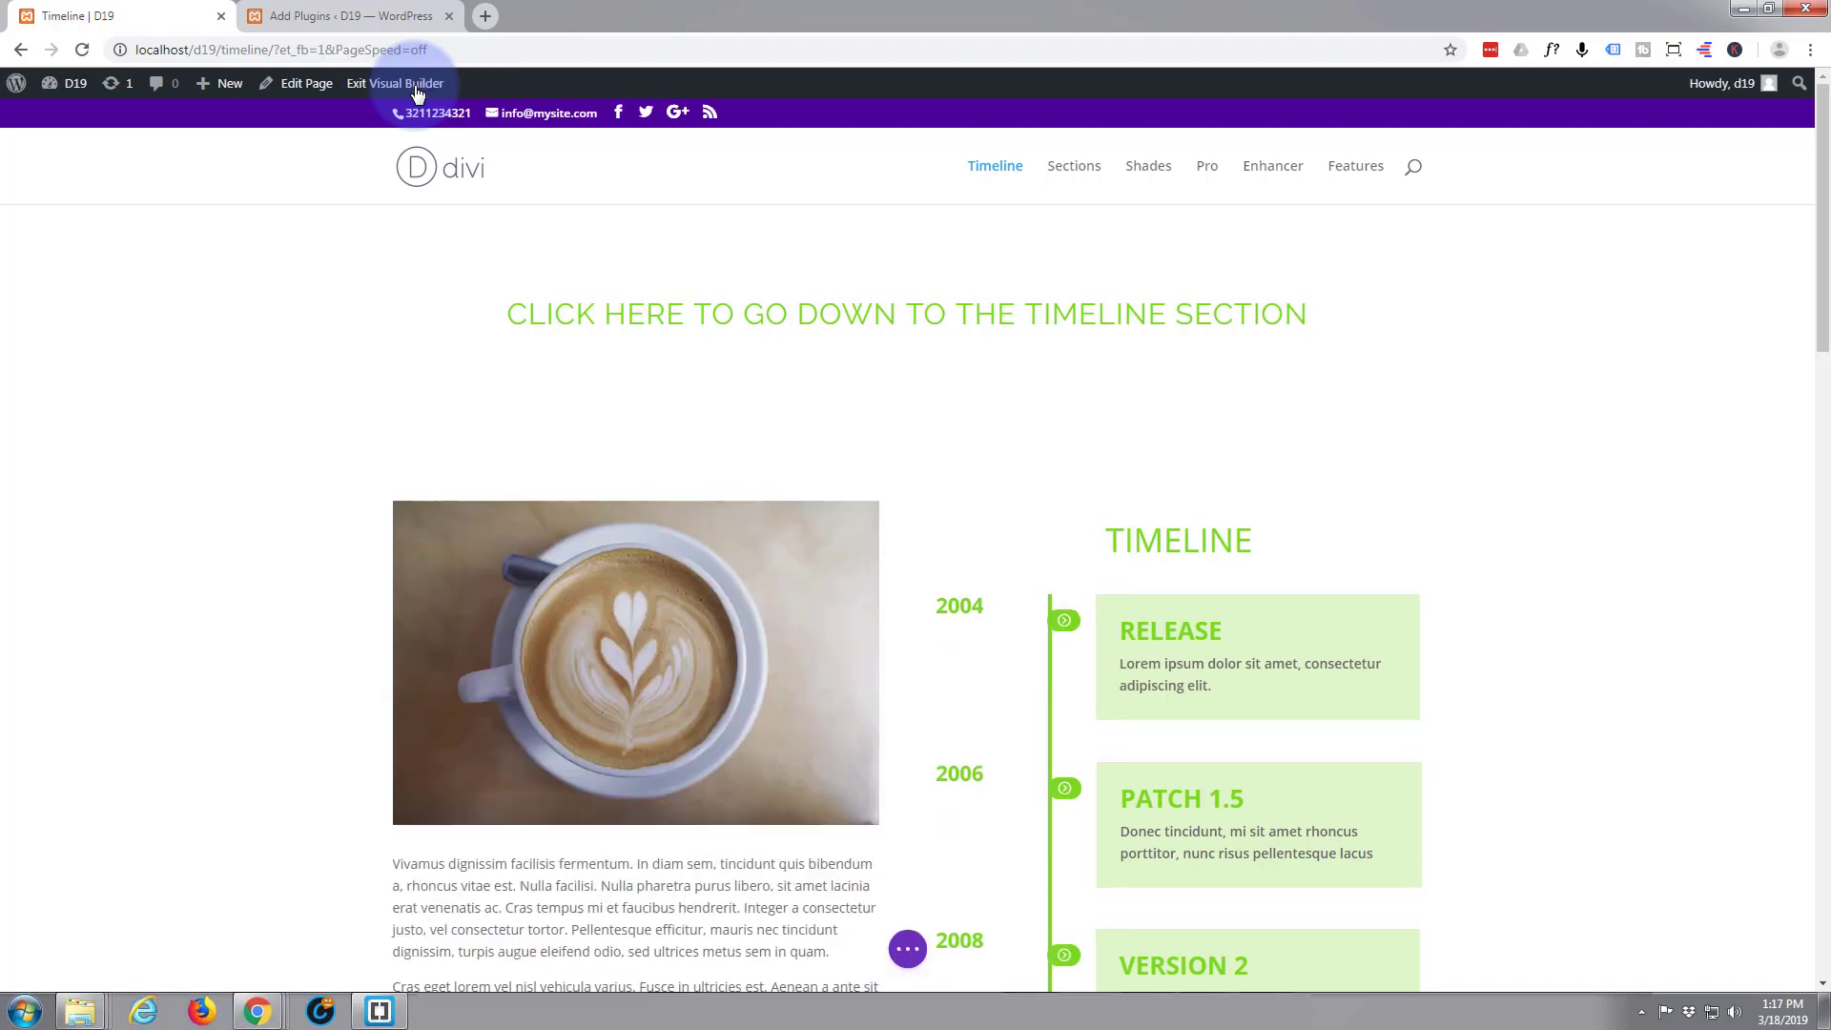
left_click(417, 86)
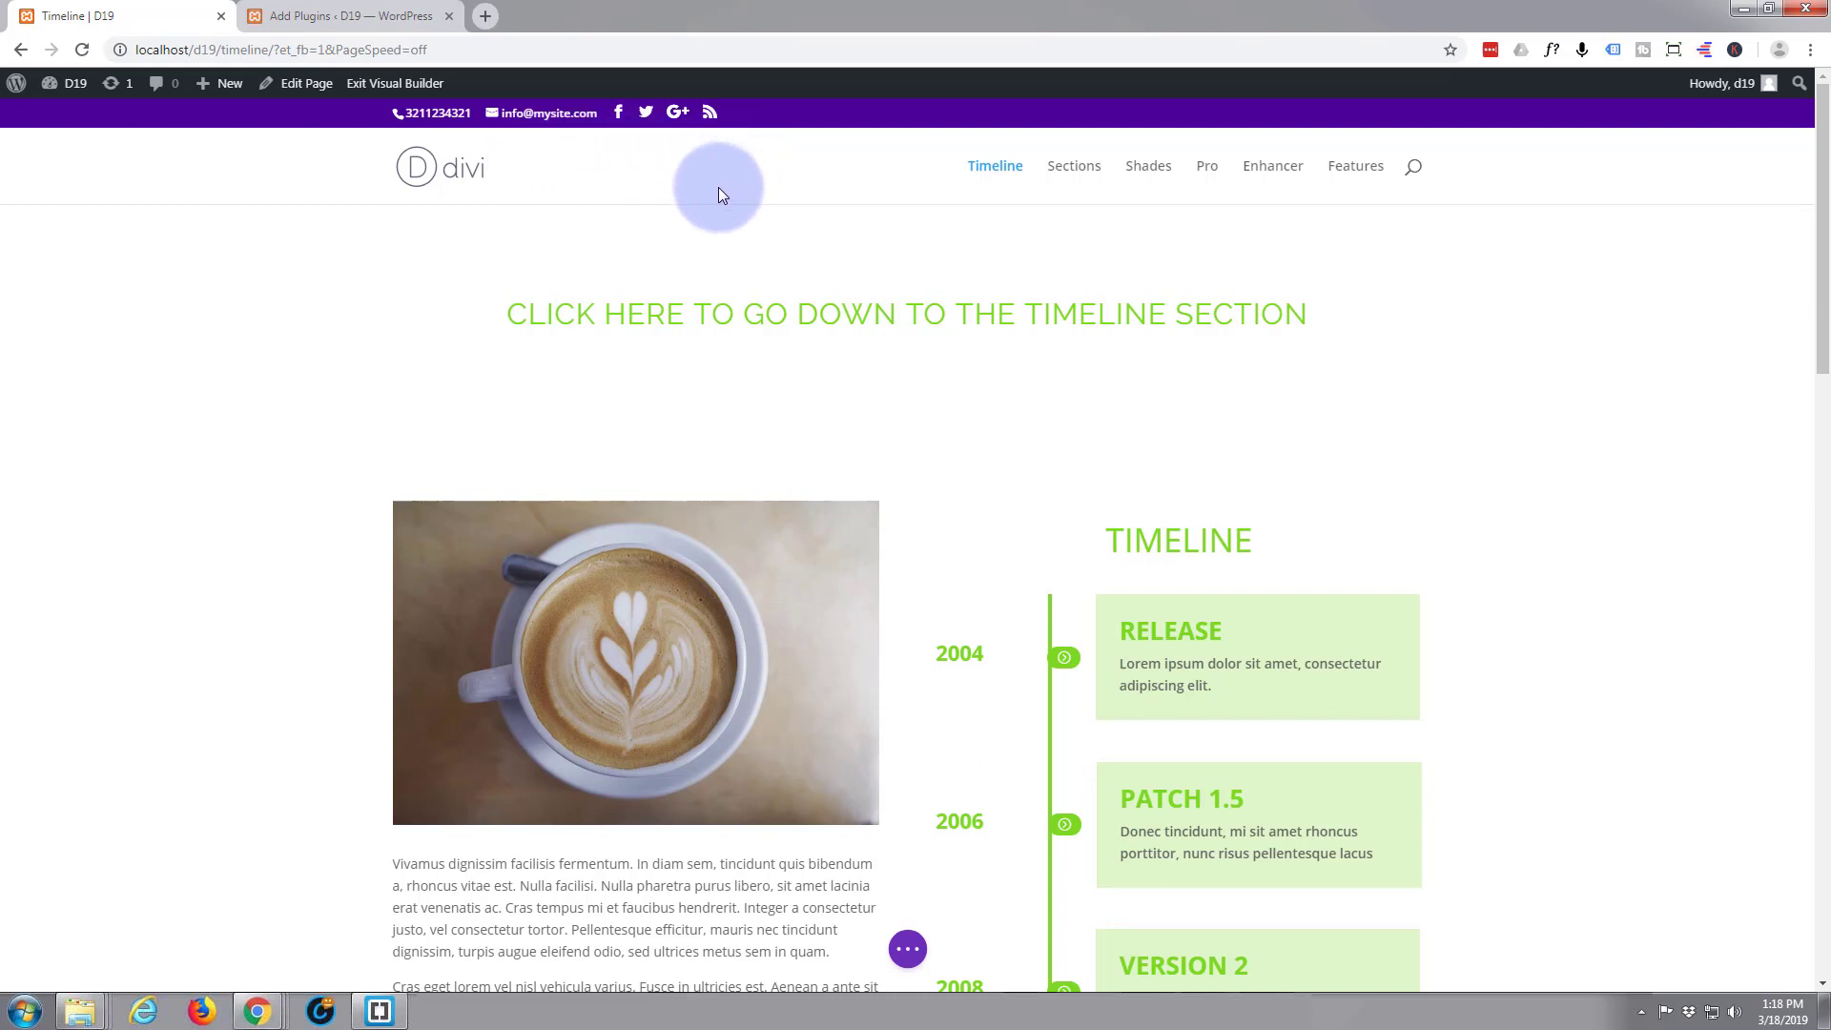
mouse_move(502, 335)
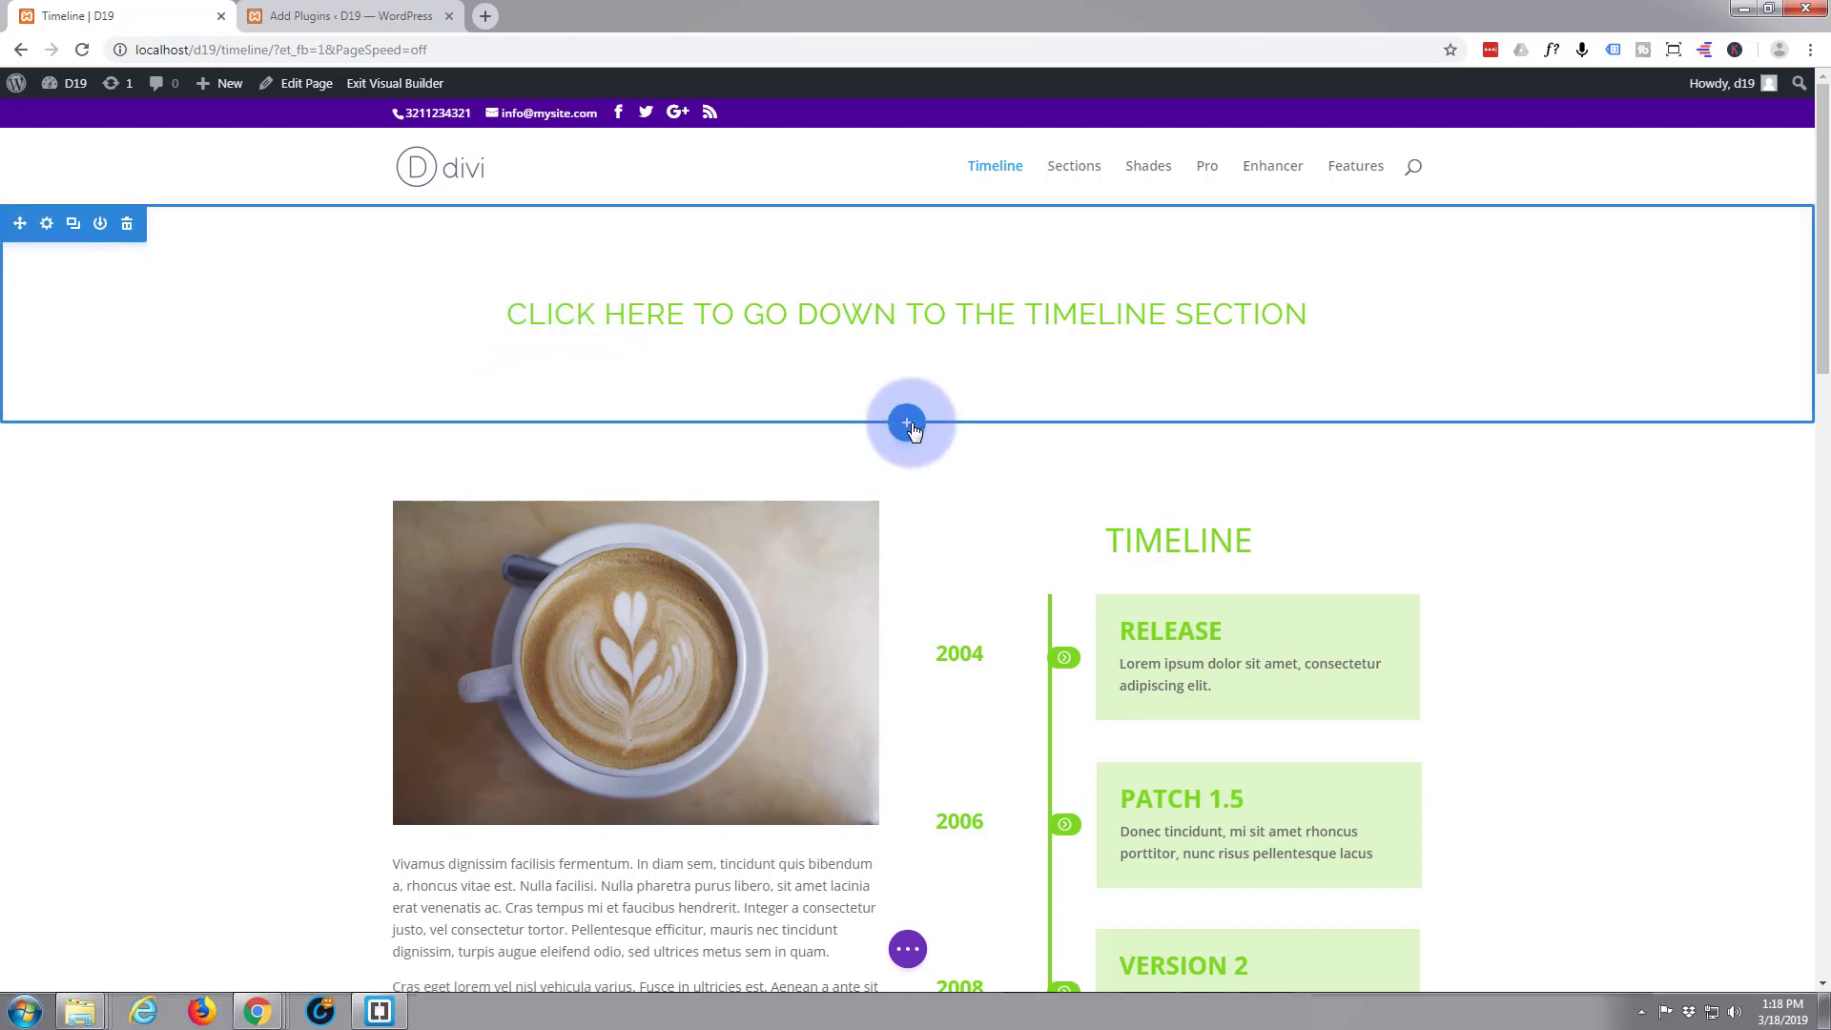
Add a regular one-column section below the heading and scroll Insert Module to the DE modules.
left_click(909, 426)
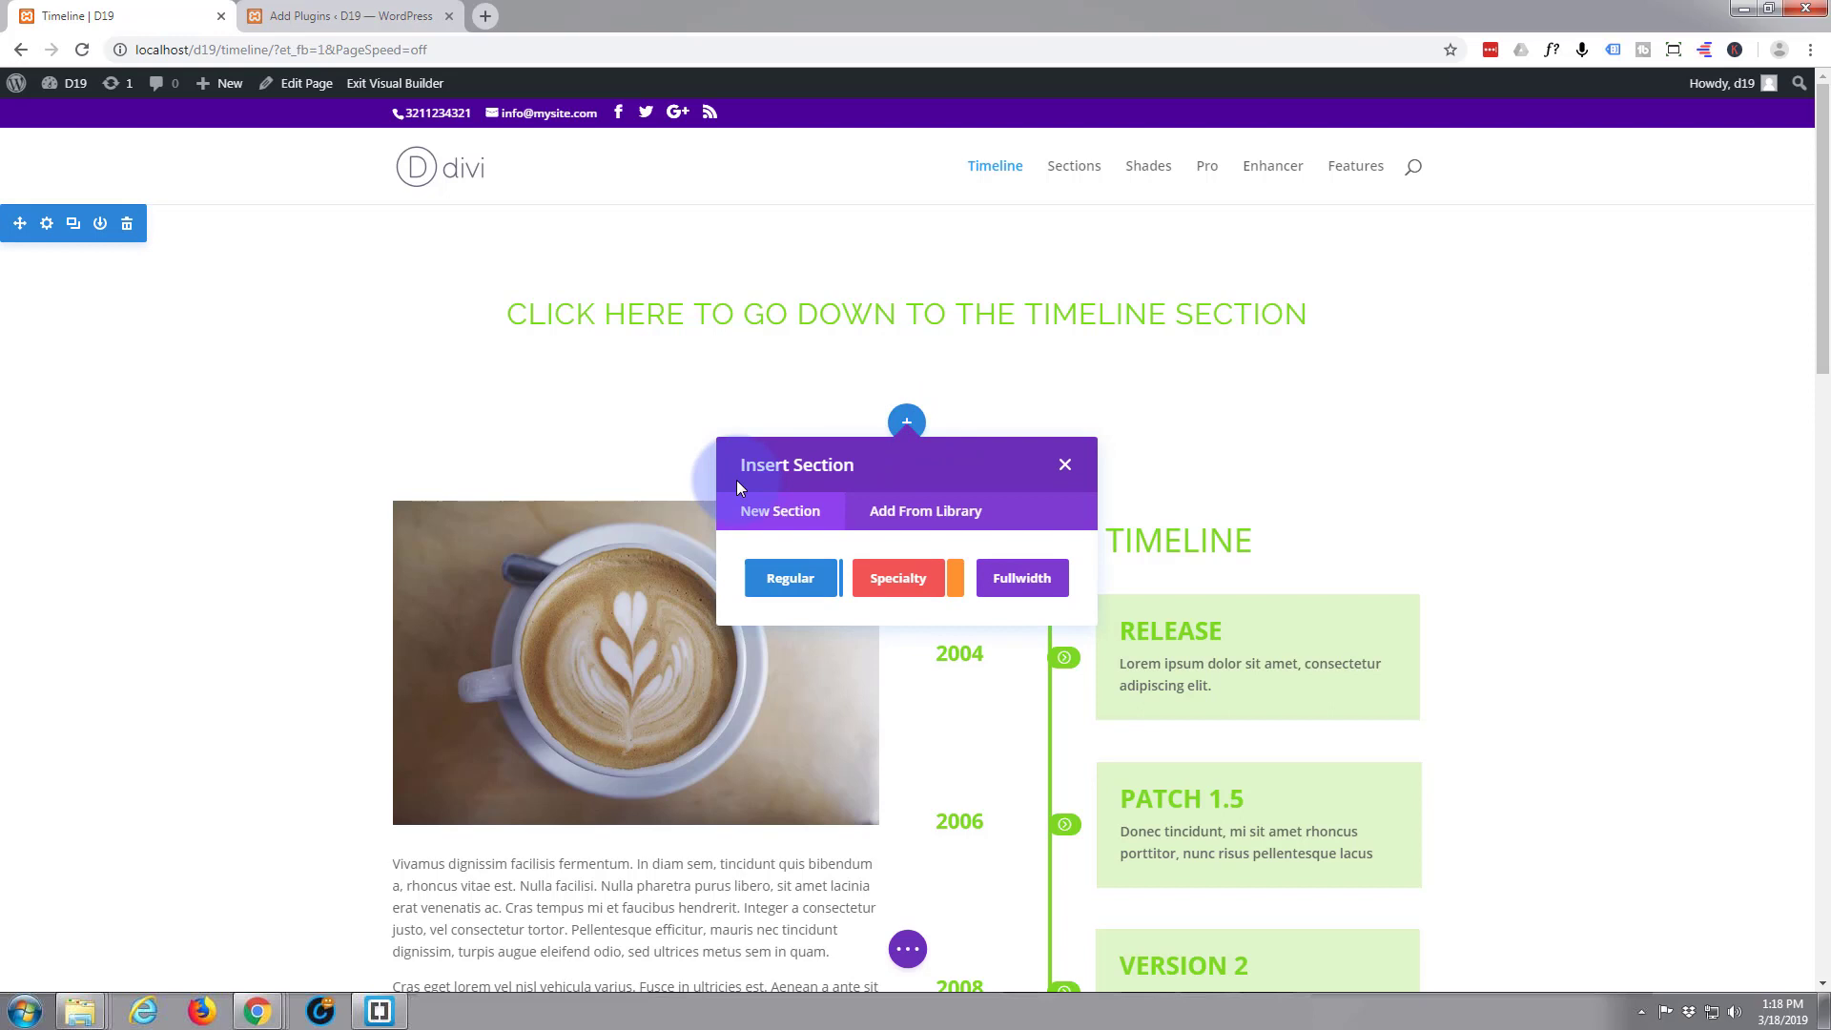
left_click(789, 585)
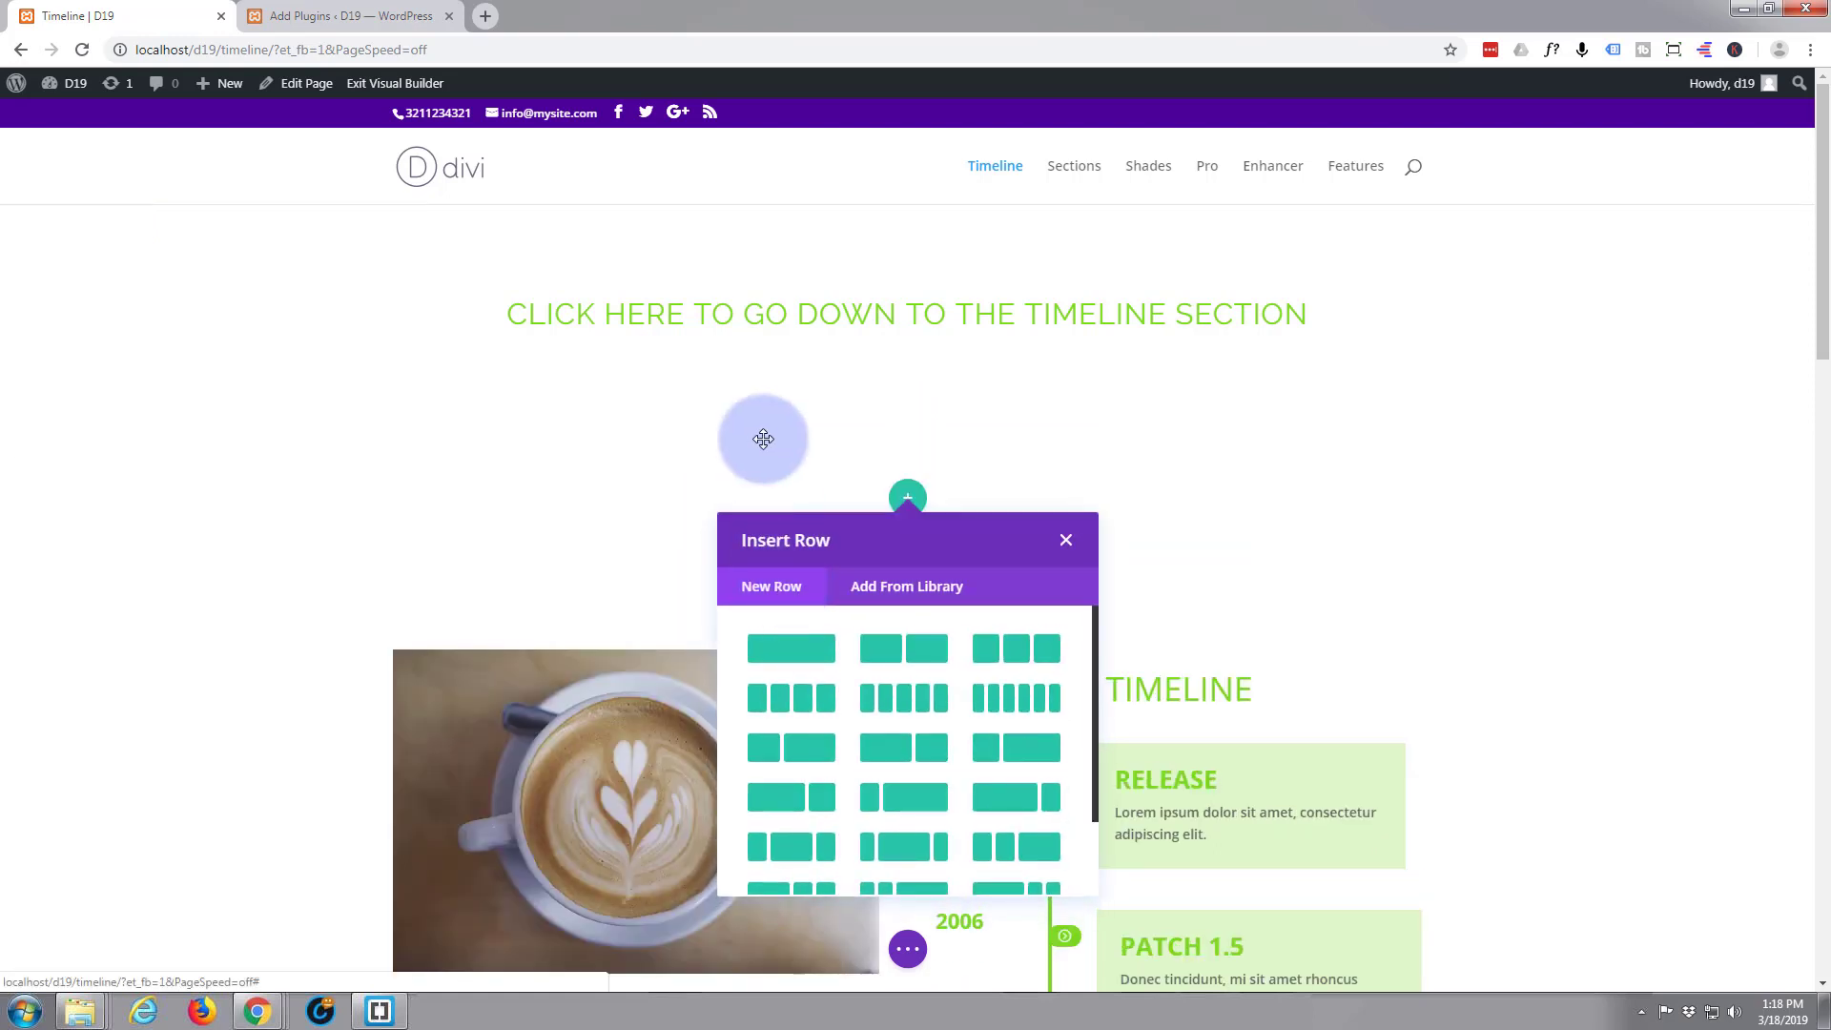
left_click(791, 649)
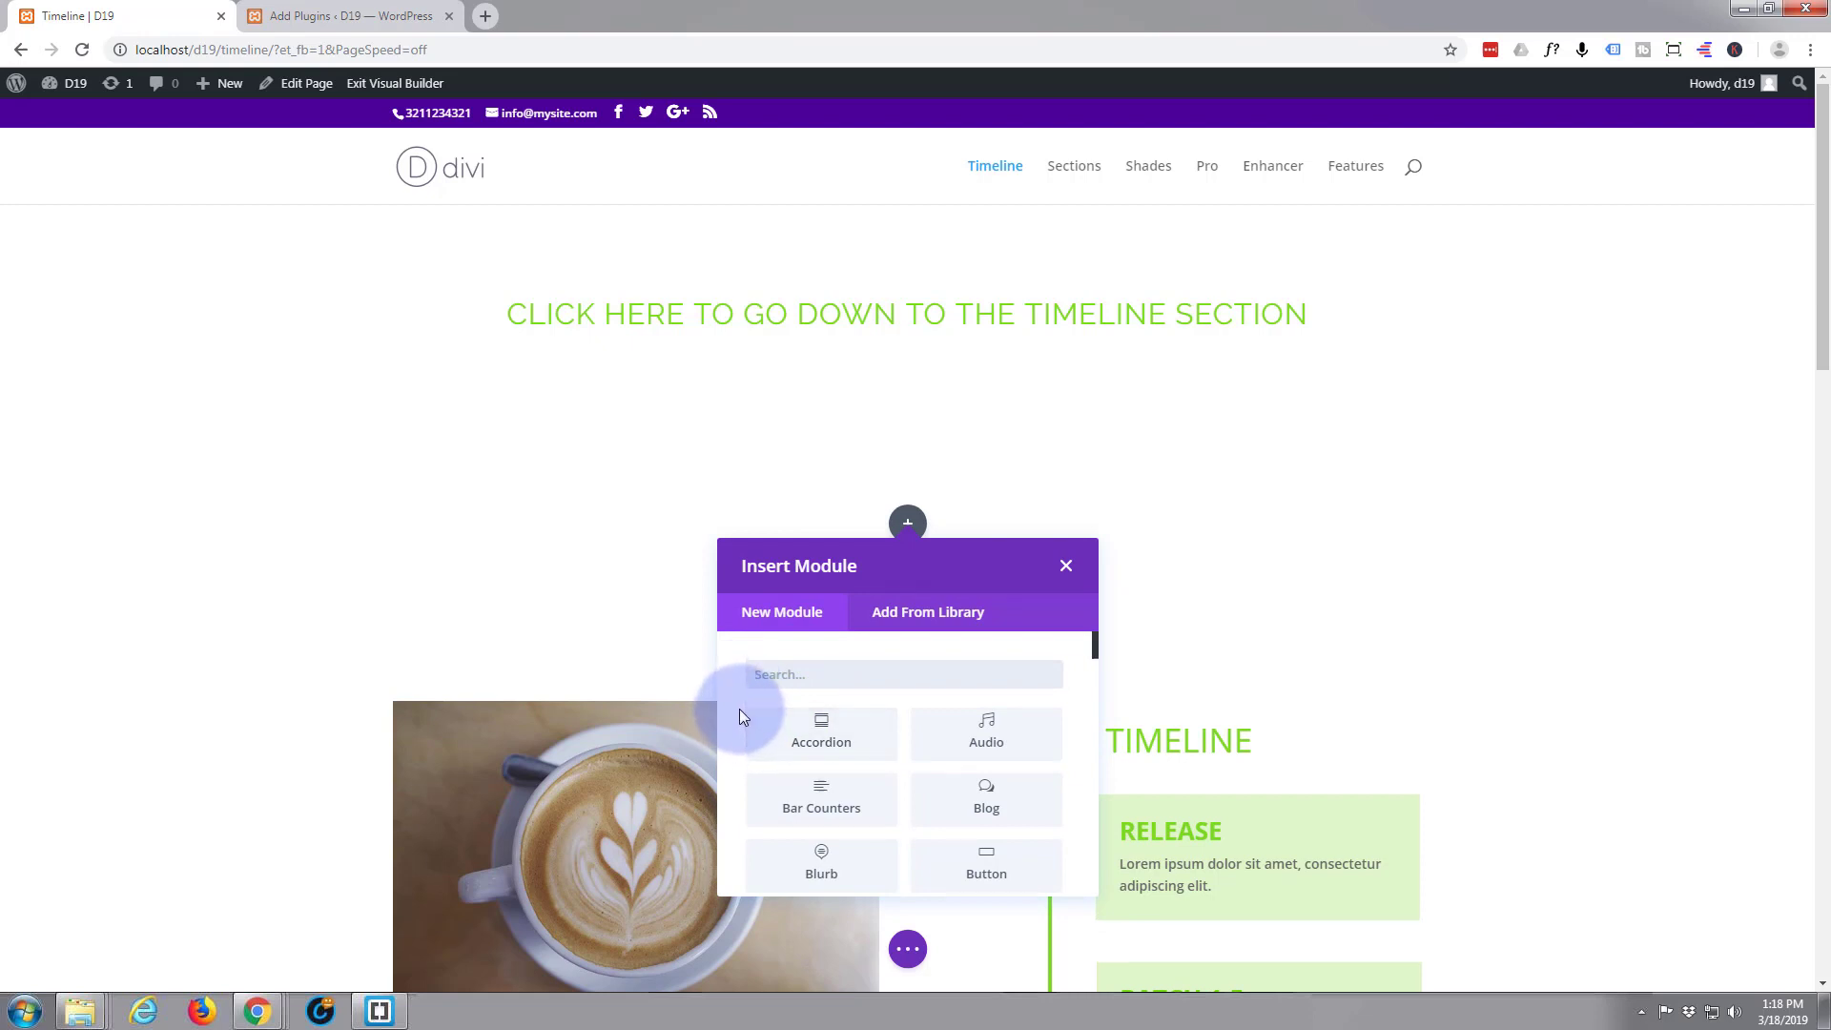
scroll(740, 707, "down", 1)
scroll(741, 708, "down", 5)
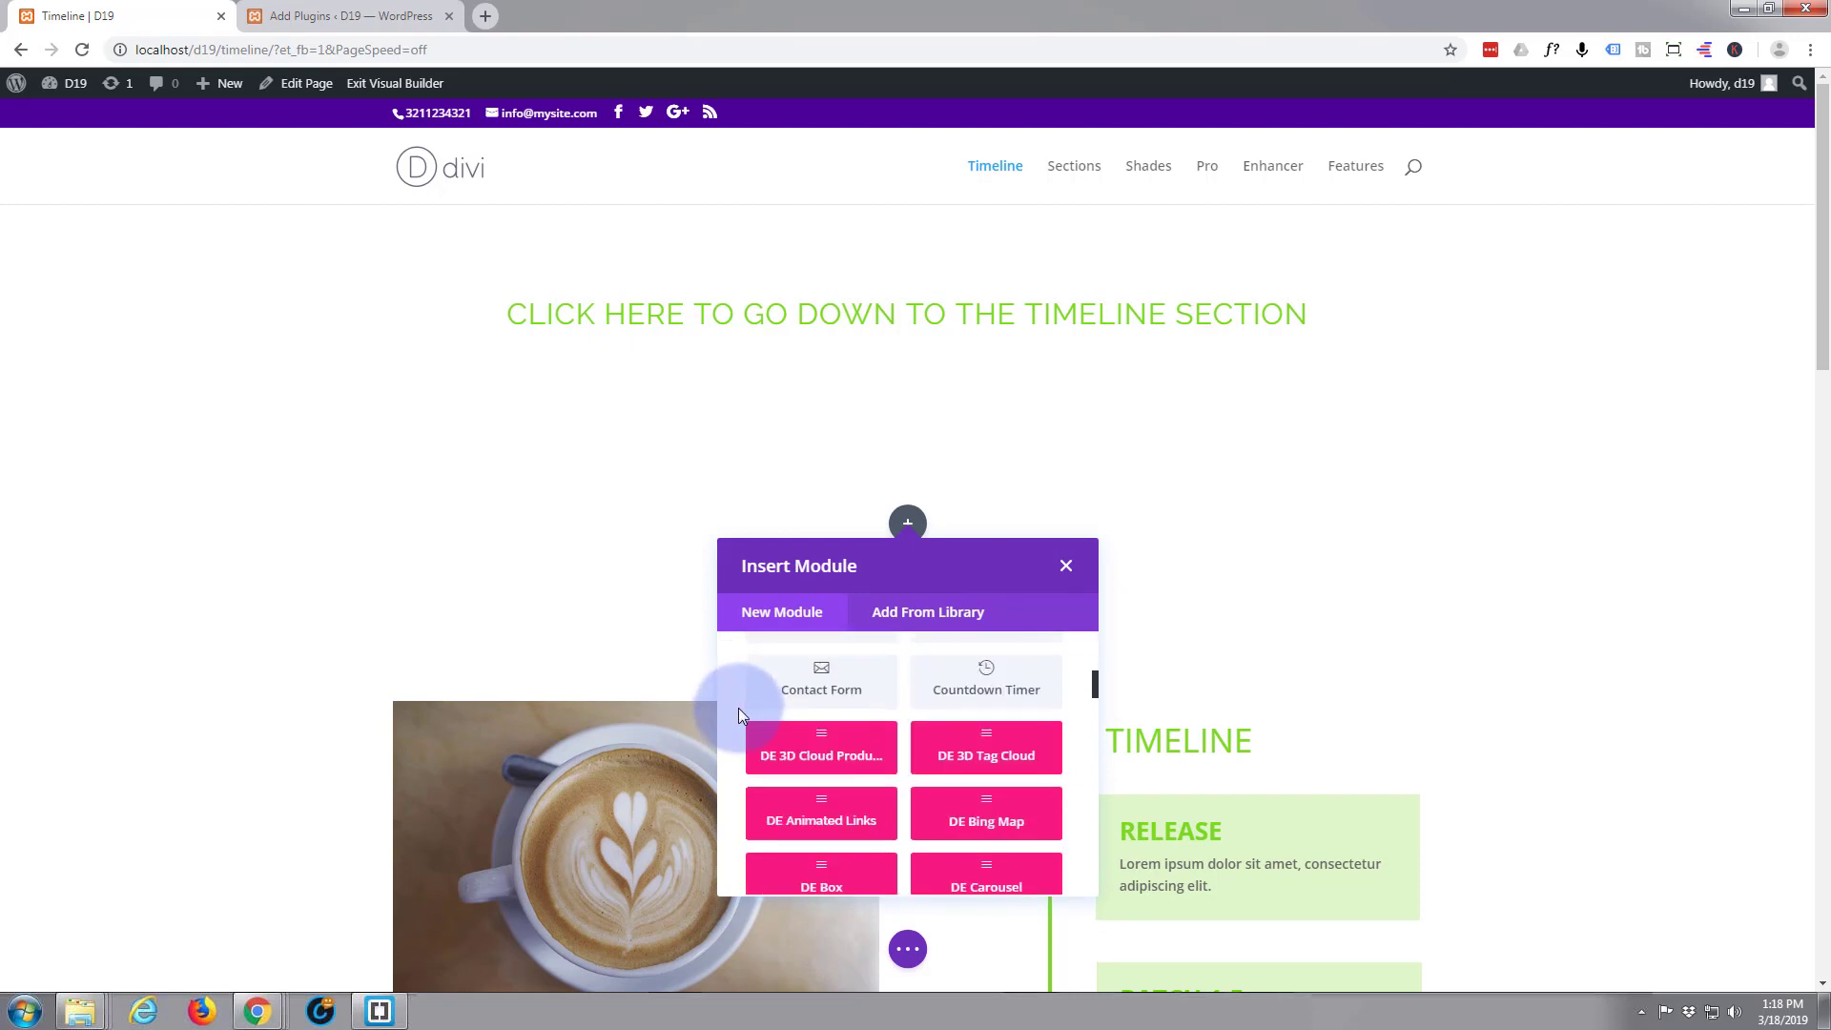
scroll(738, 707, "down", 3)
scroll(778, 717, "up", 3)
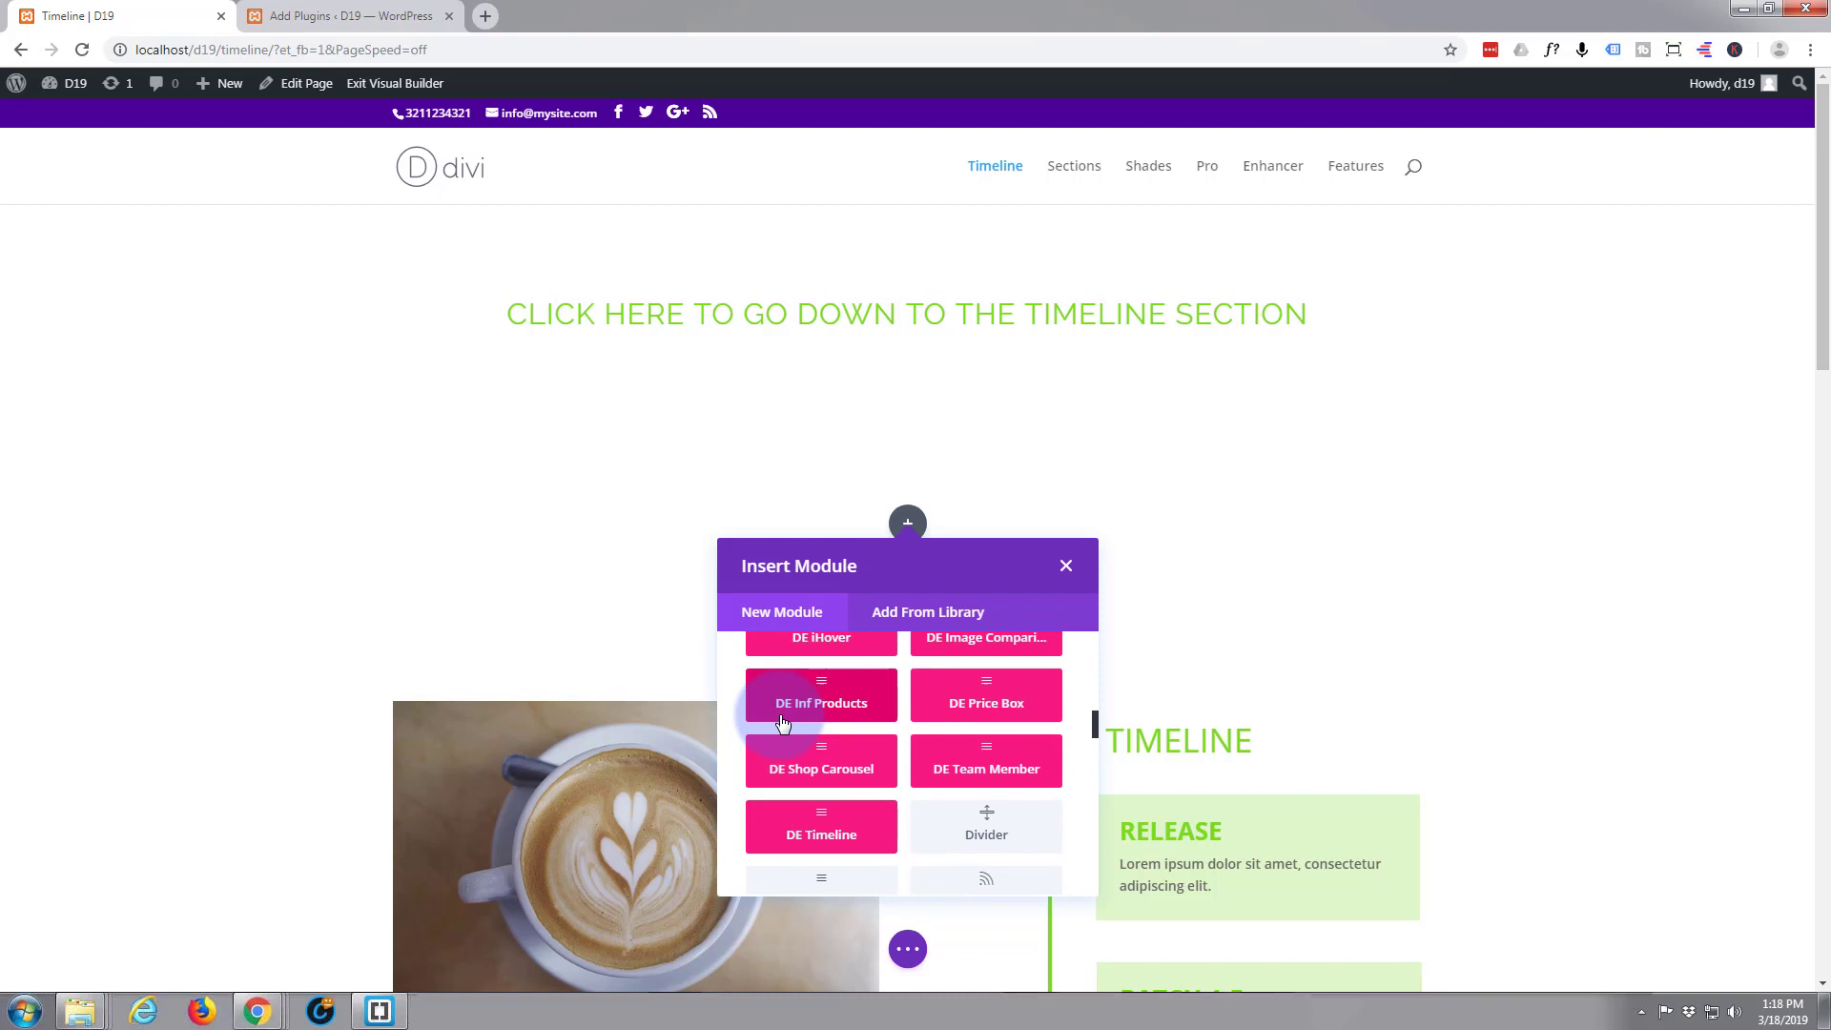
scroll(777, 710, "up", 2)
scroll(773, 668, "down", 1)
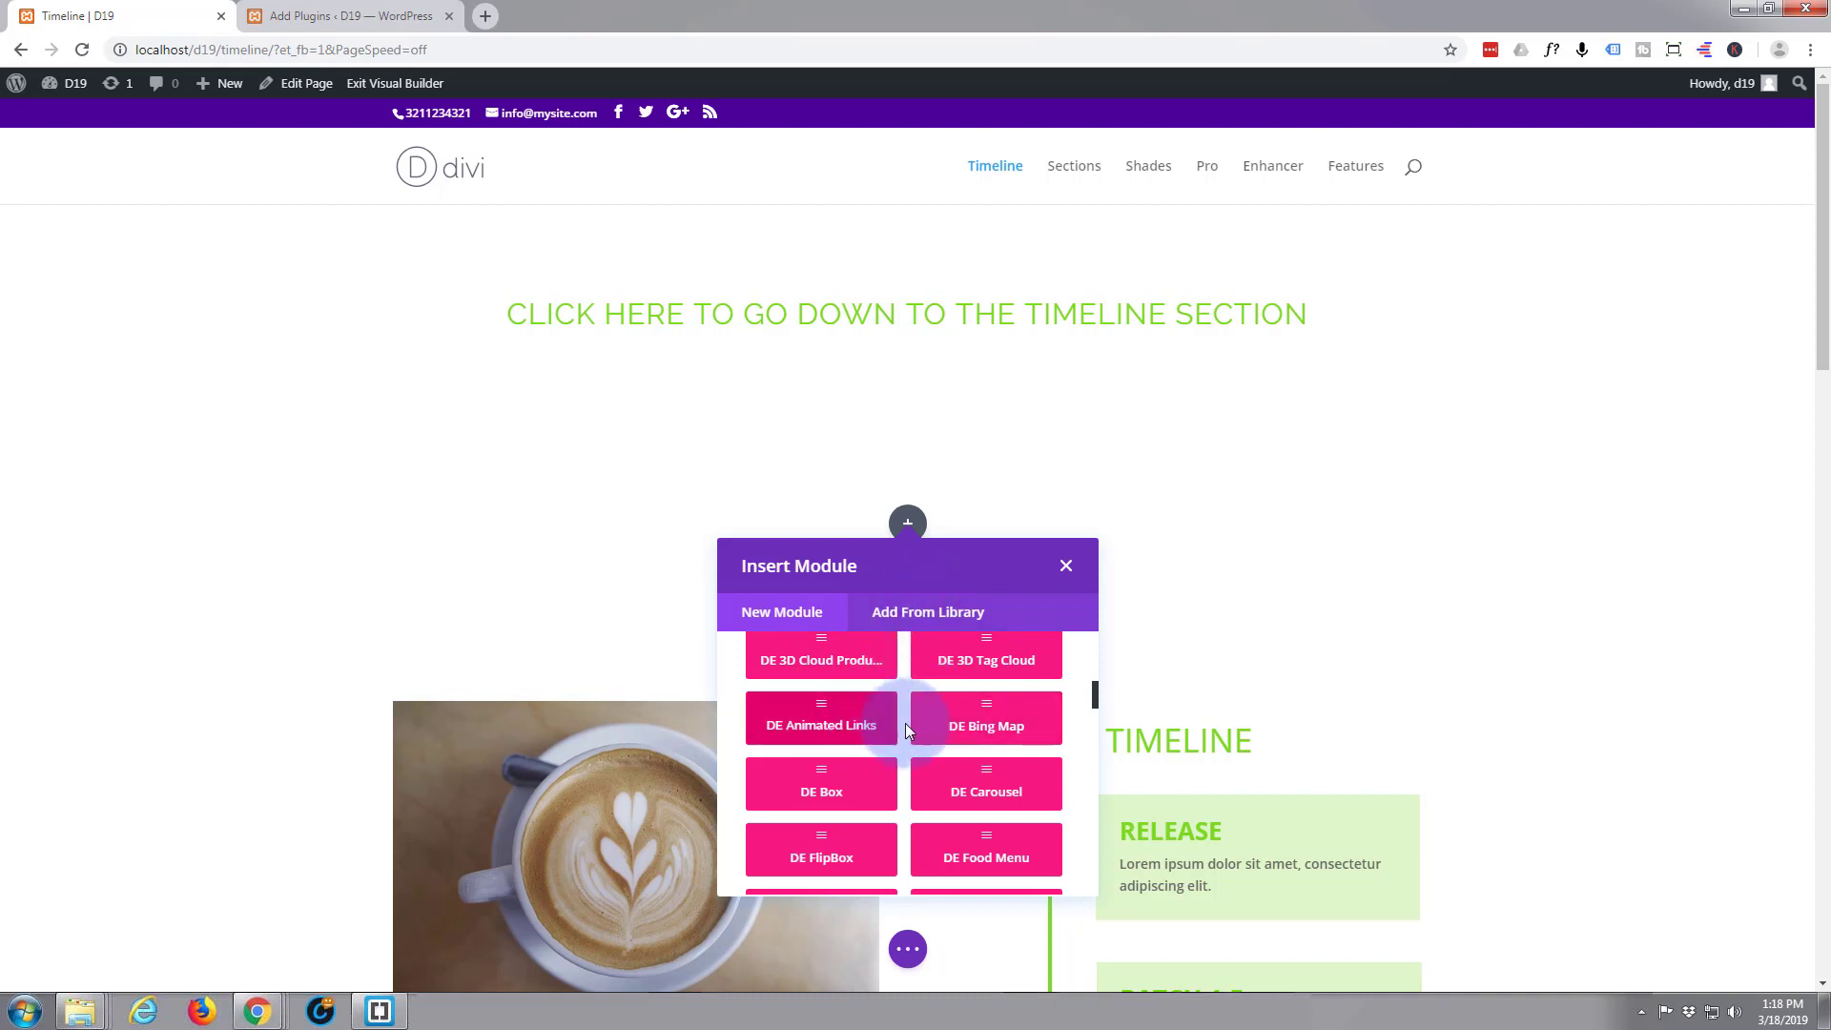
scroll(910, 724, "up", 1)
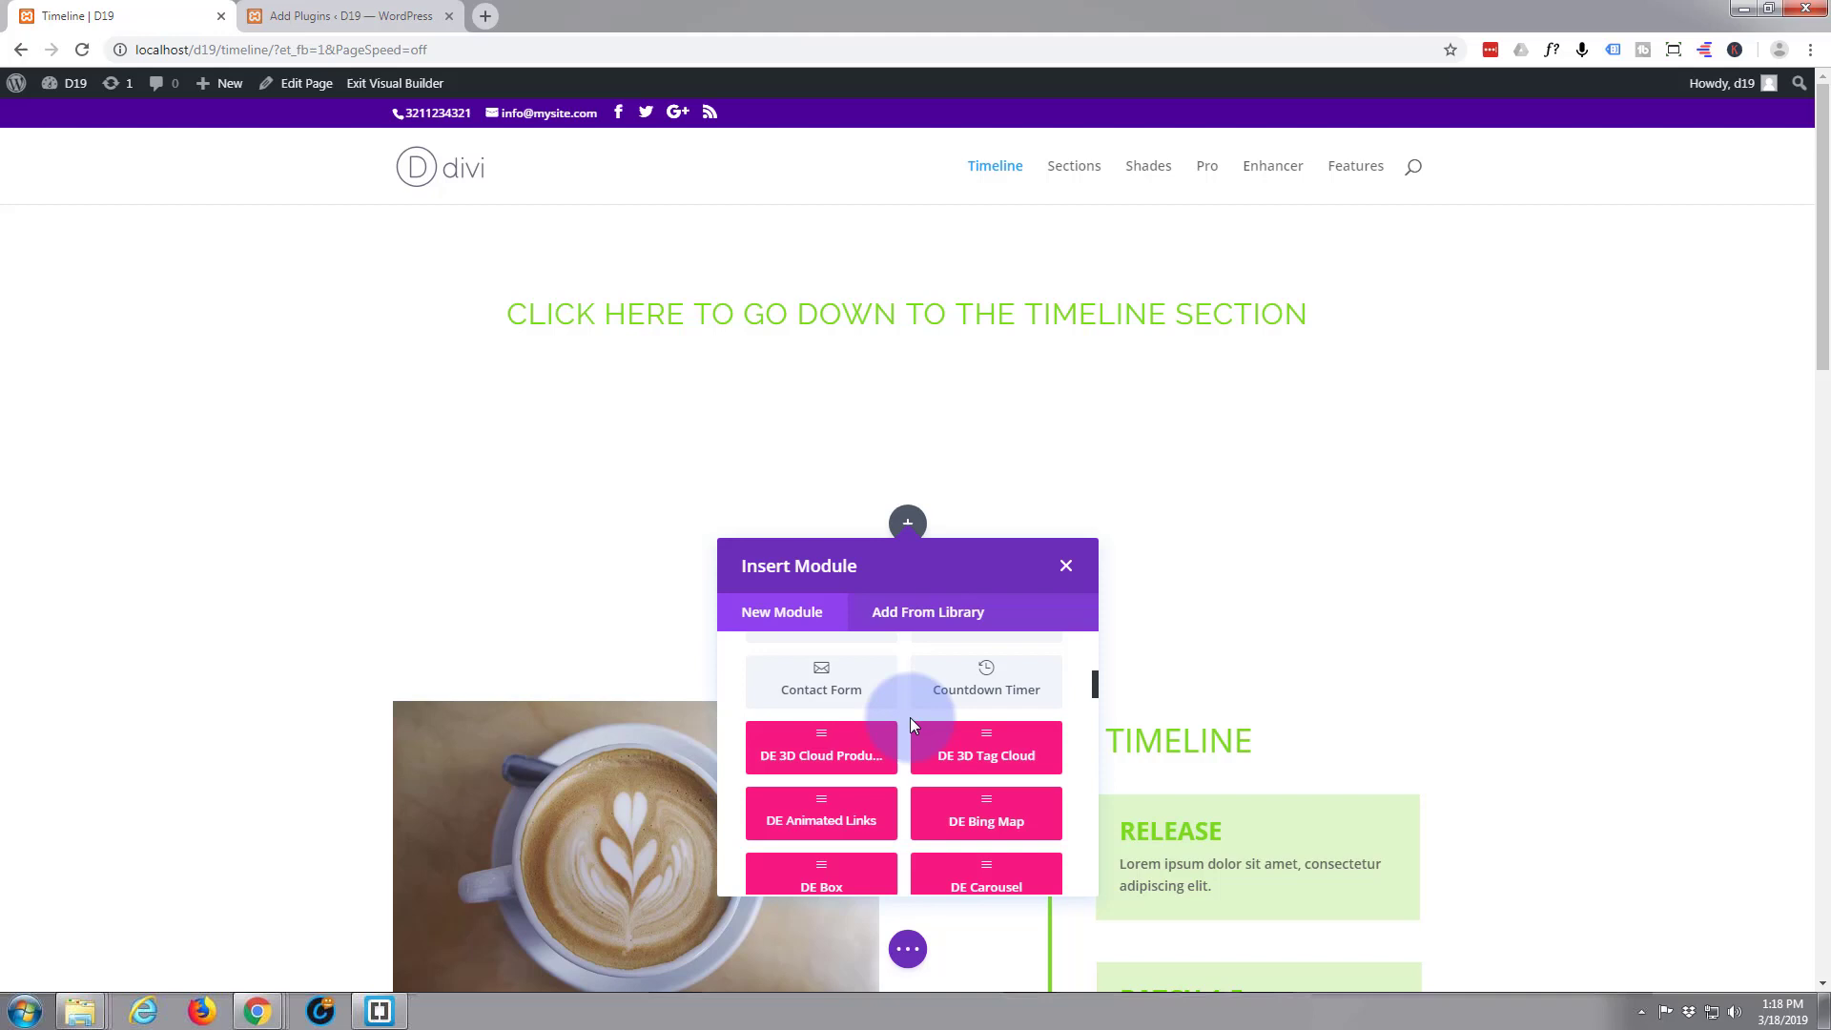
scroll(910, 717, "down", 1)
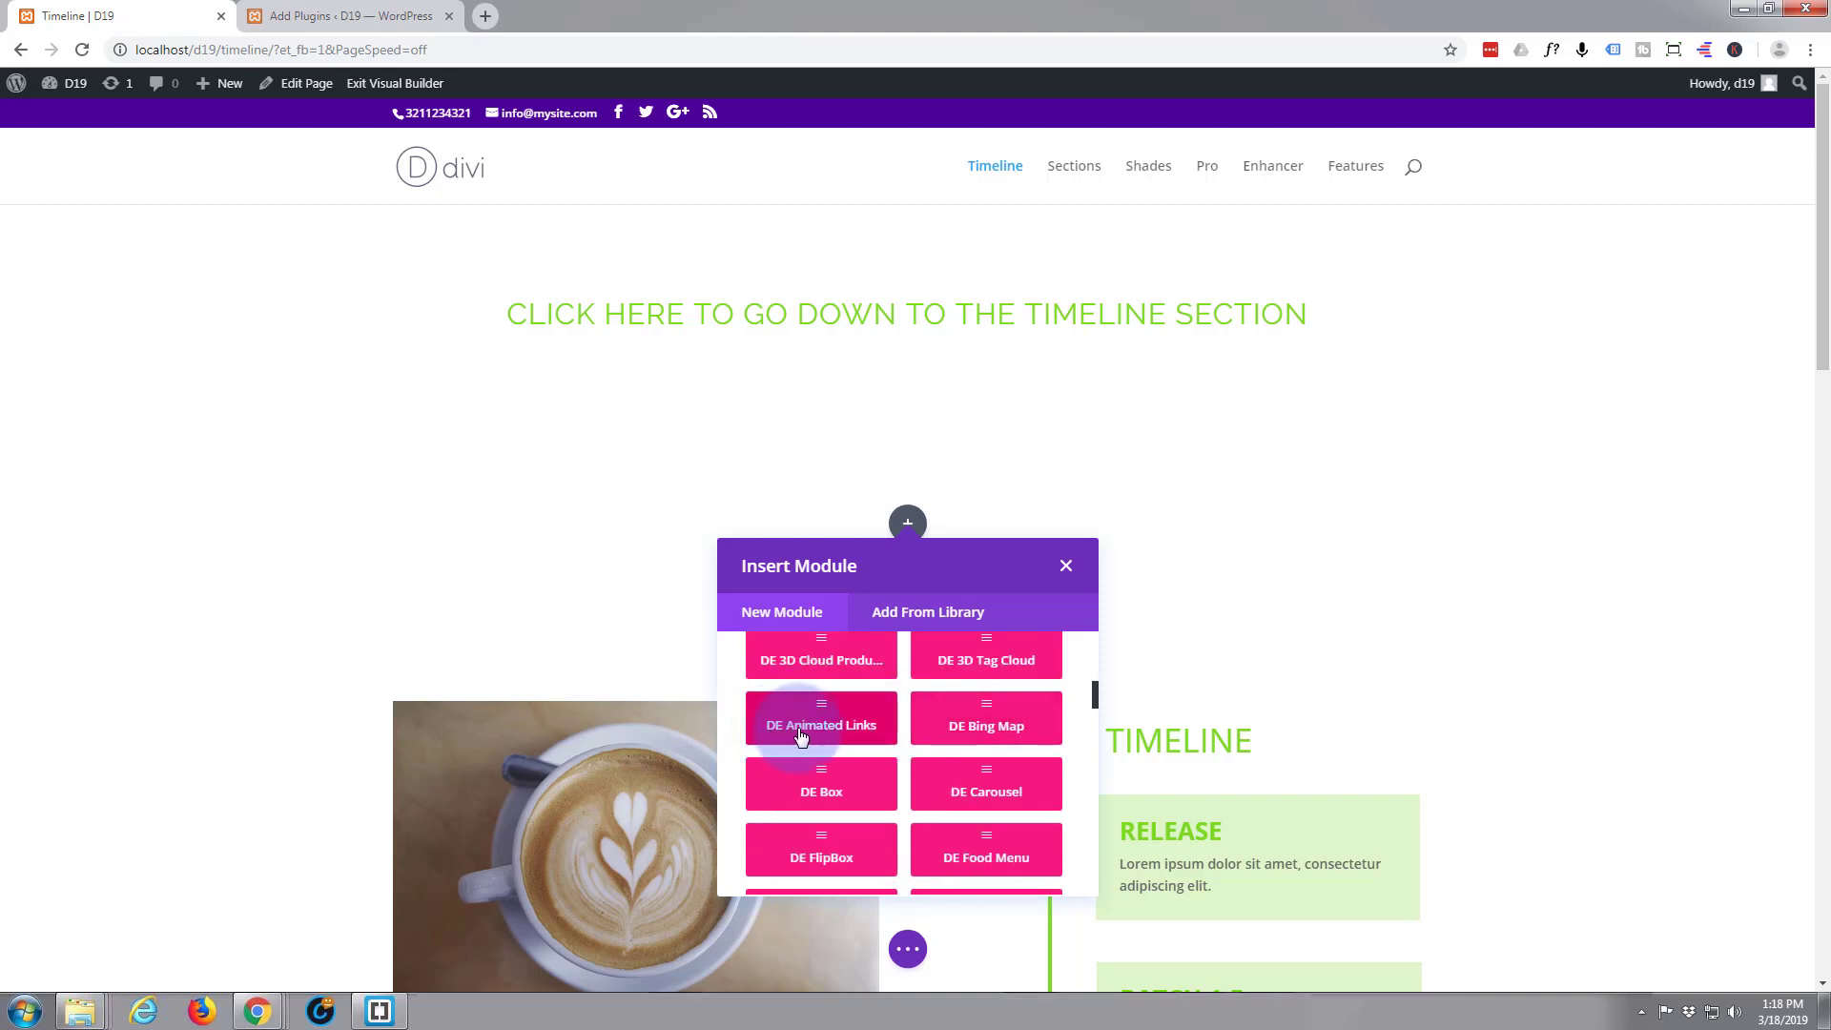
Insert a DE Animated Links module and enter 'CLick here to go somewhere' as its link text.
left_click(833, 723)
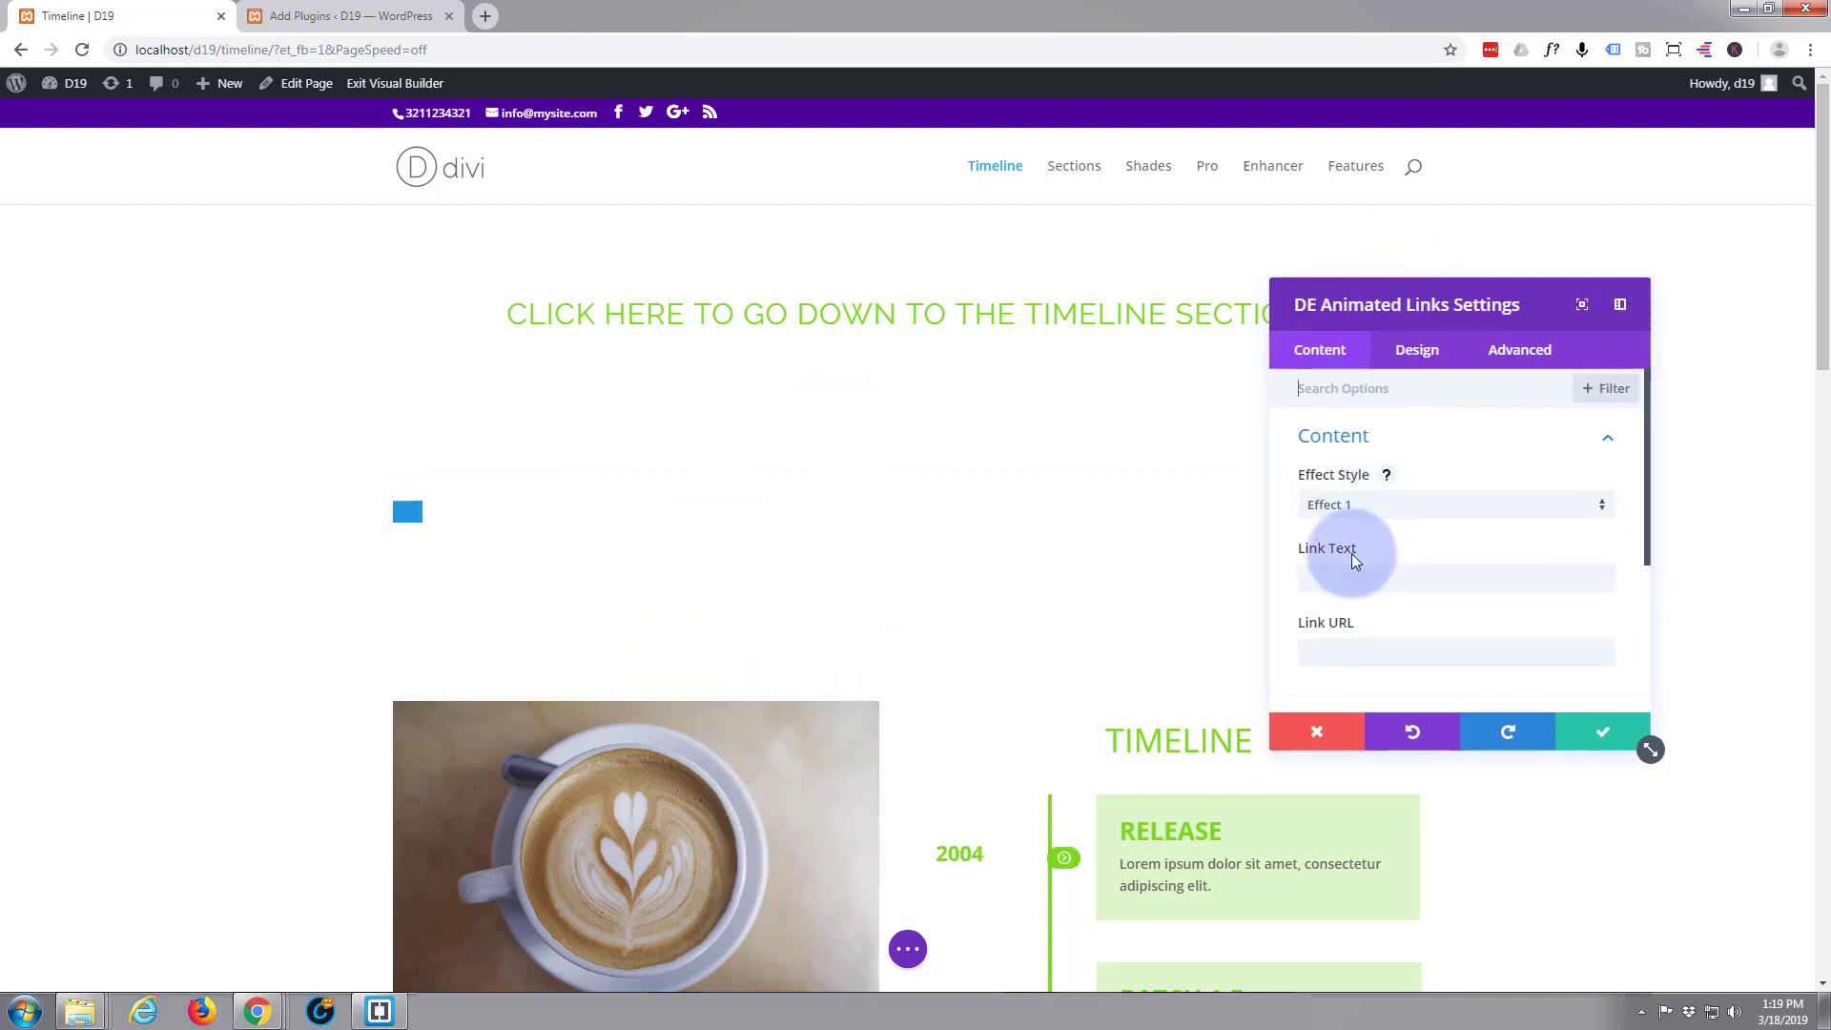
left_click(1328, 575)
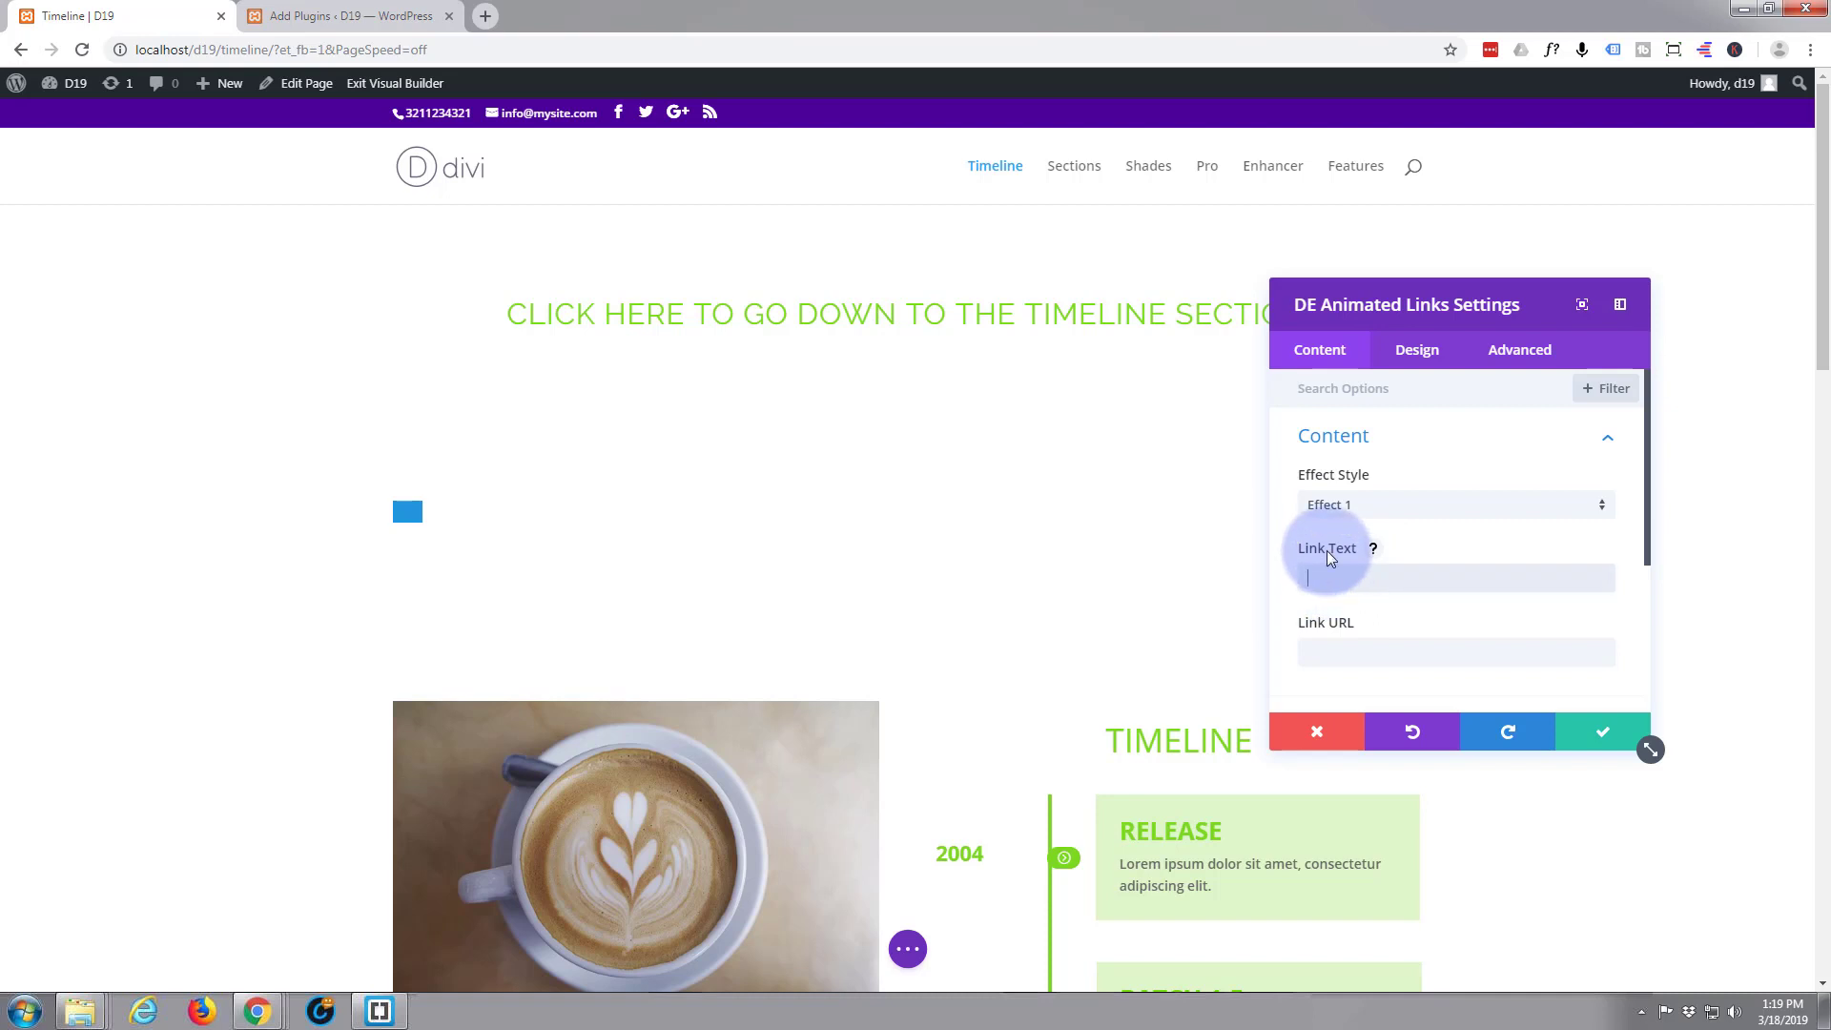
type("CLic")
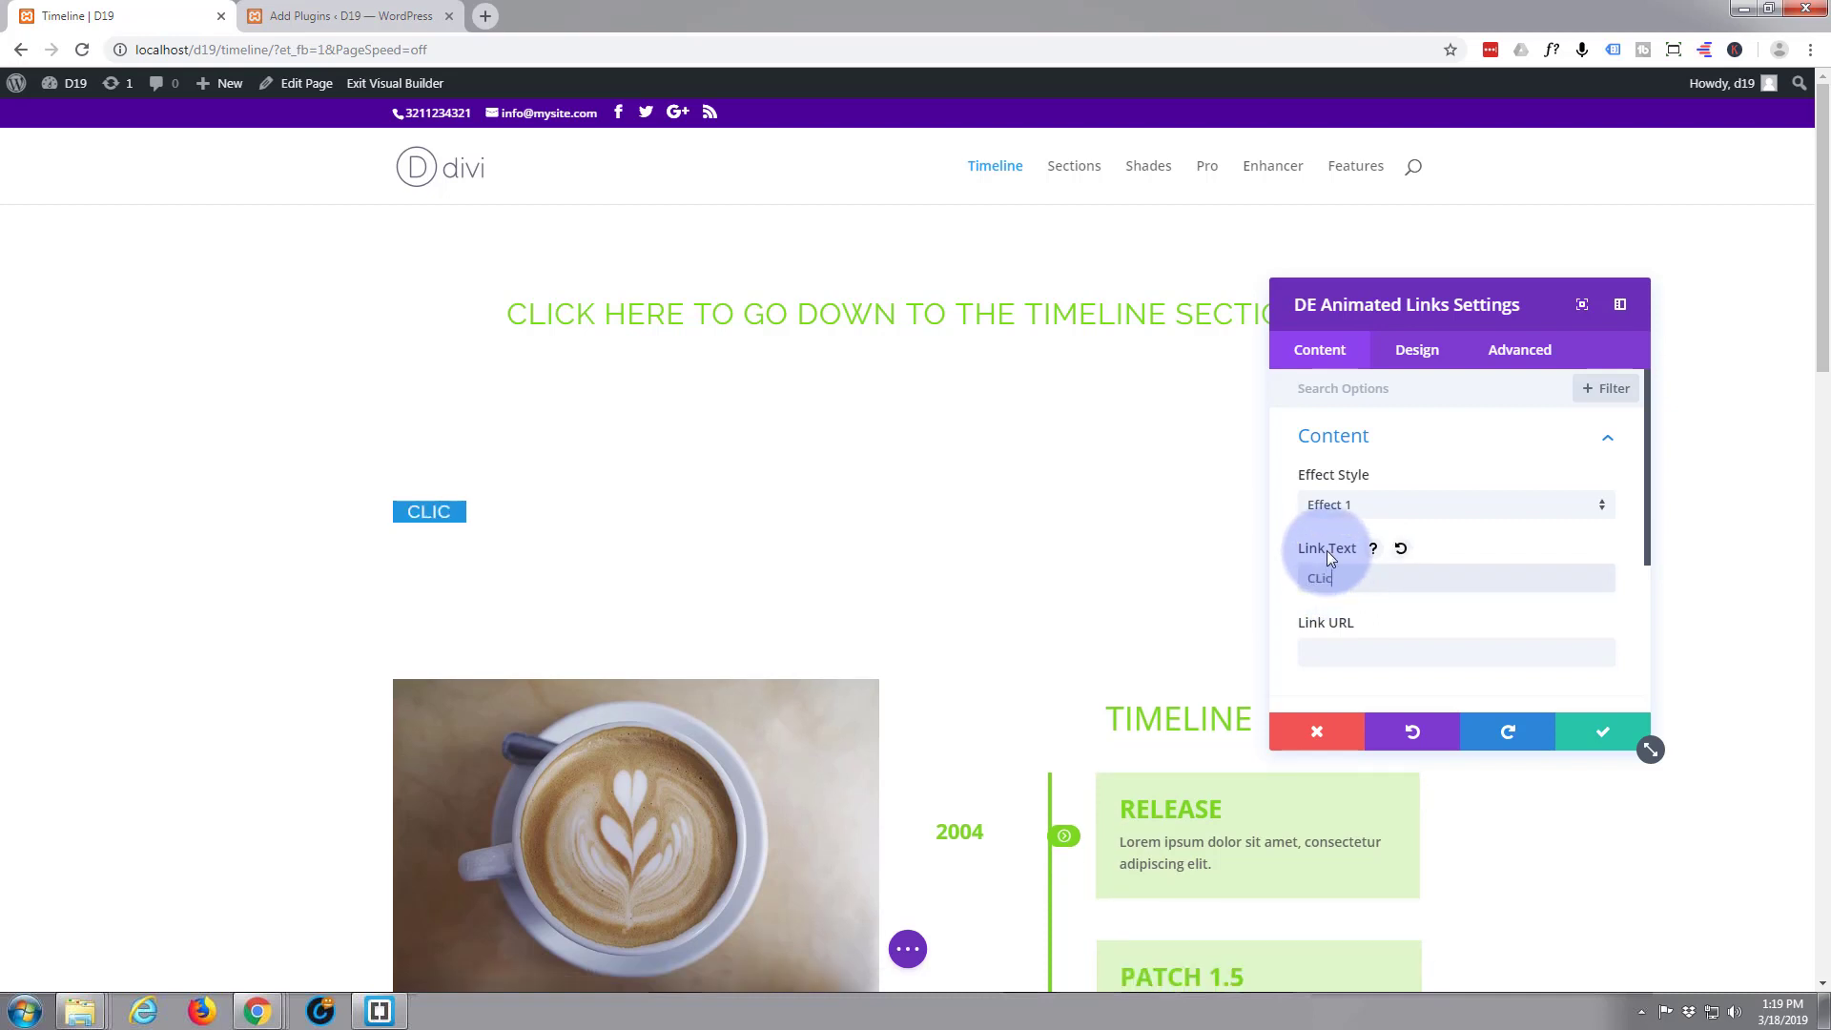
type("k here to ")
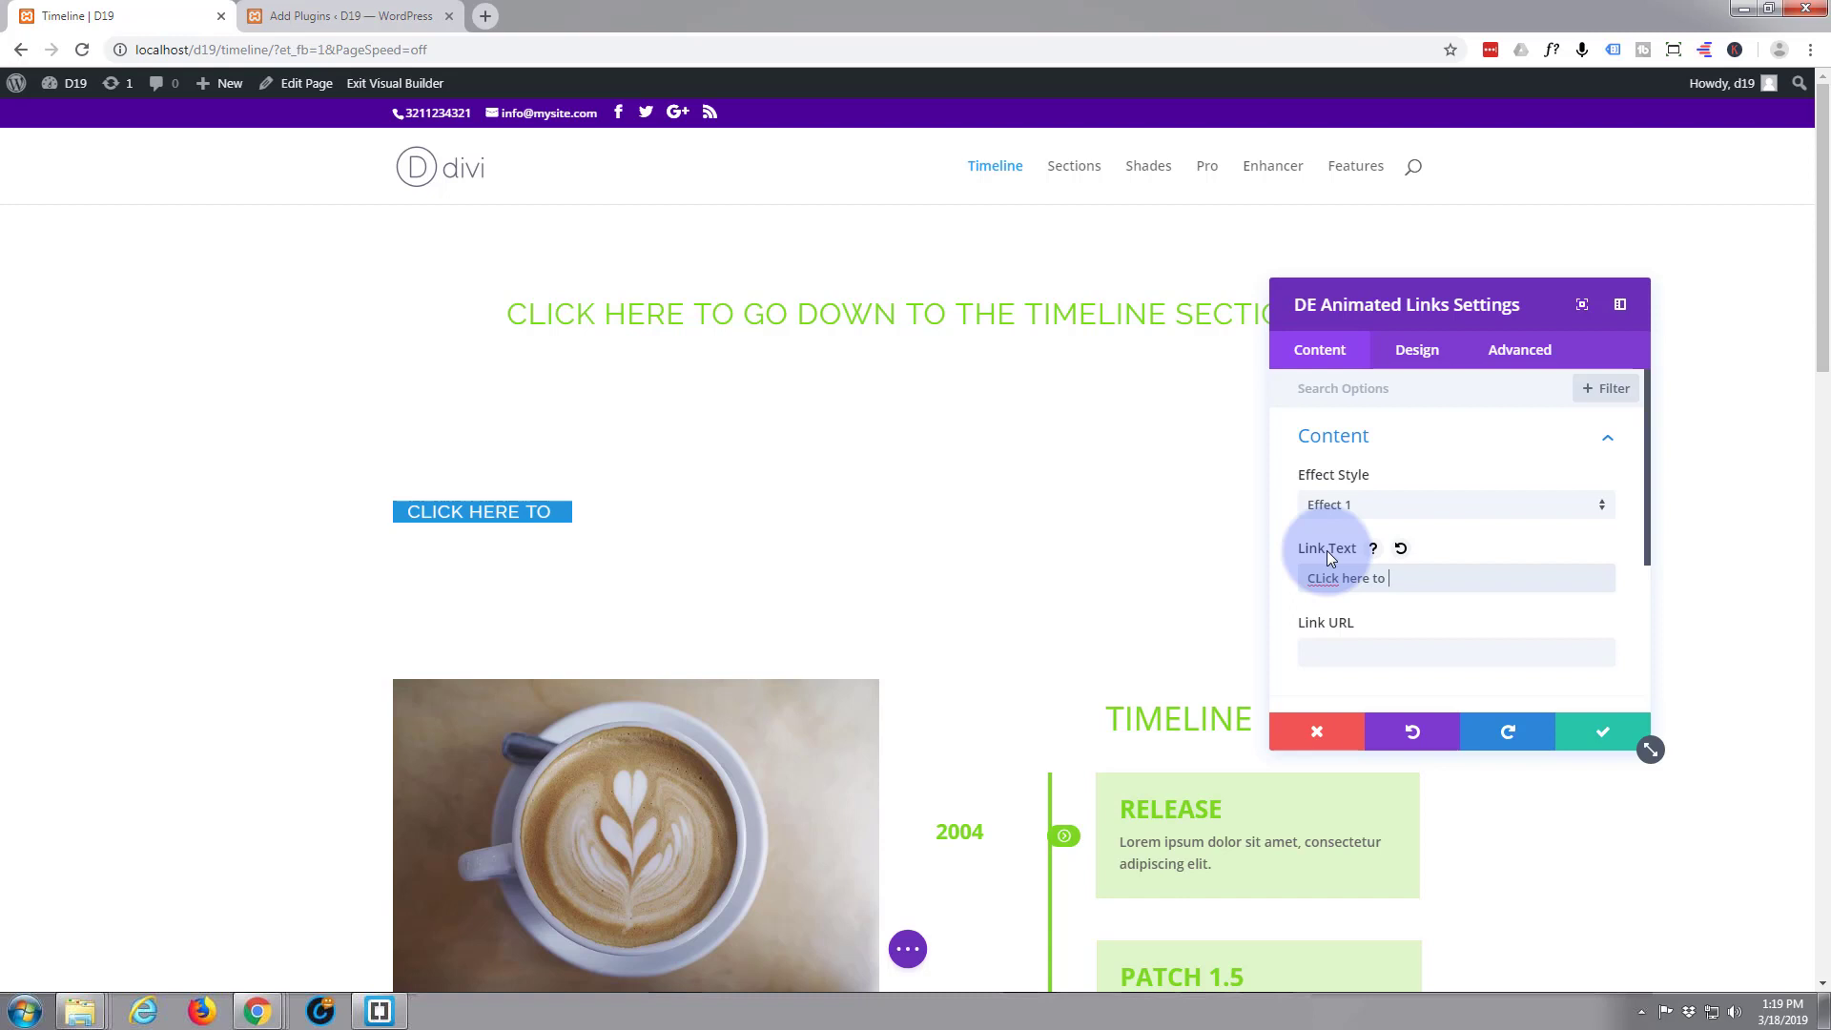
type("go somewhere")
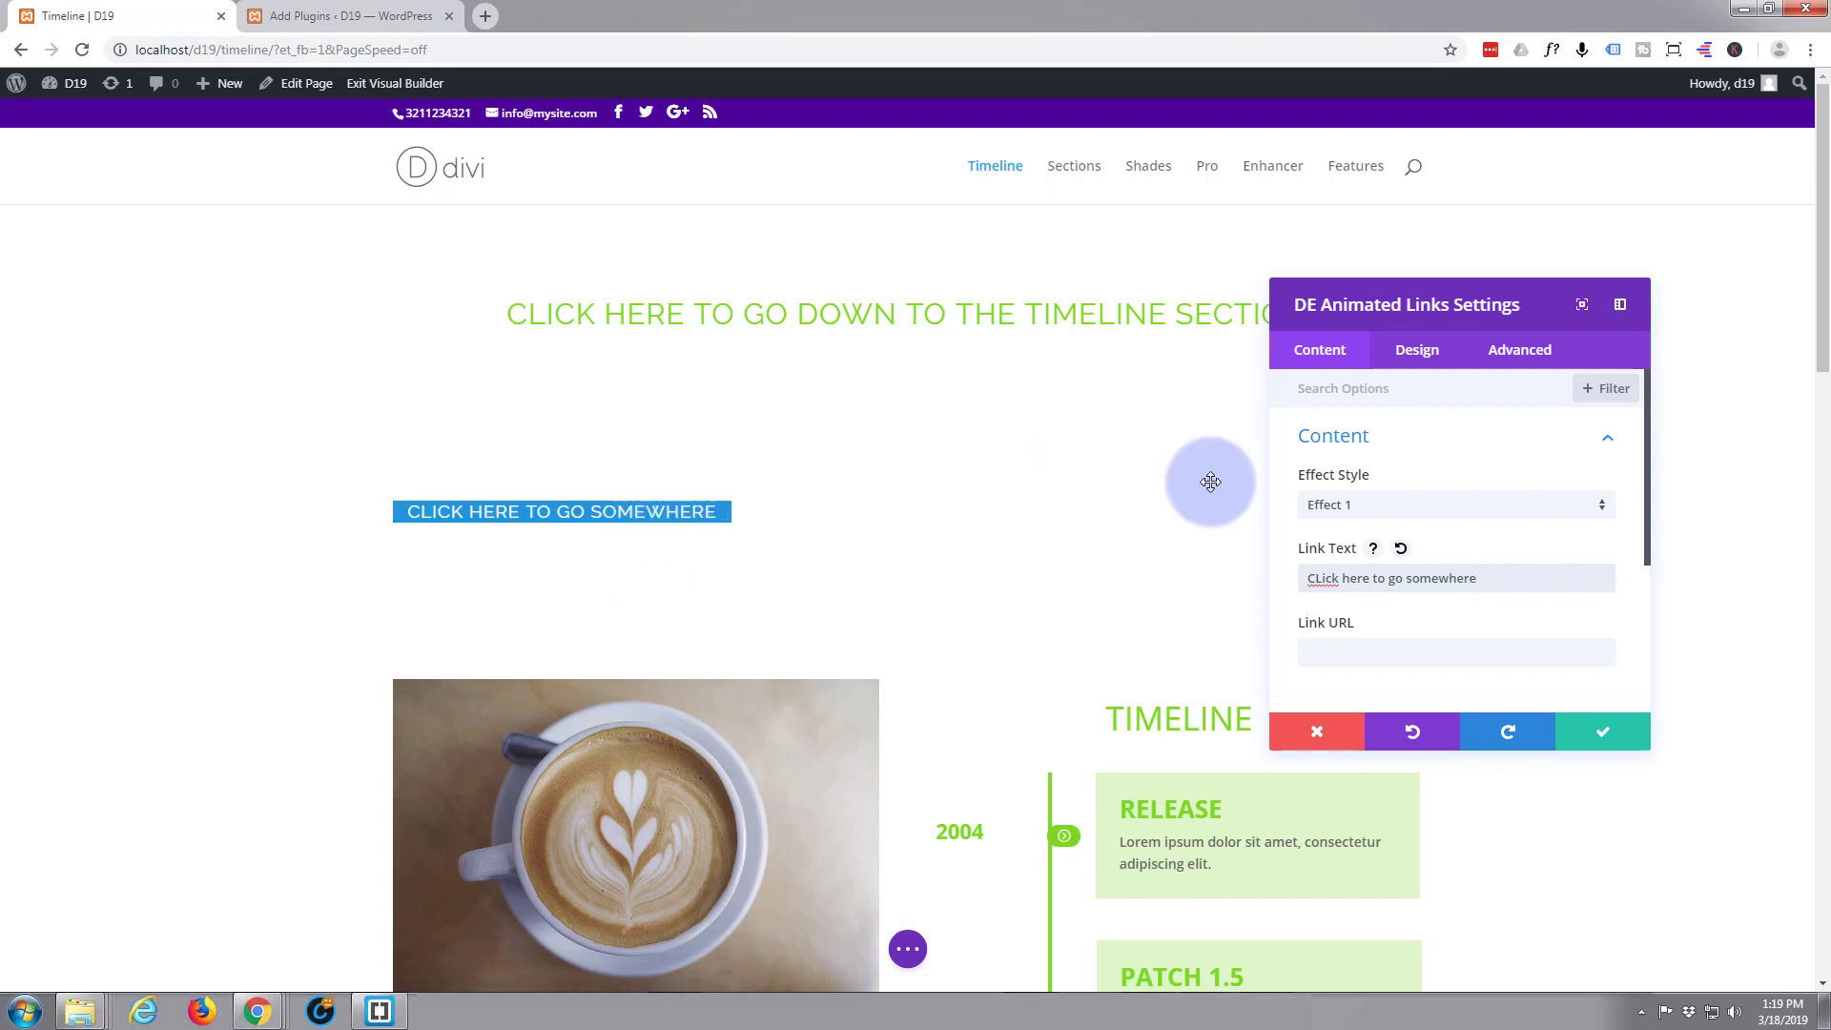
Try Effect Styles 7, 19 and 20 on the animated link, then set it back to Effect 1.
left_click(1600, 509)
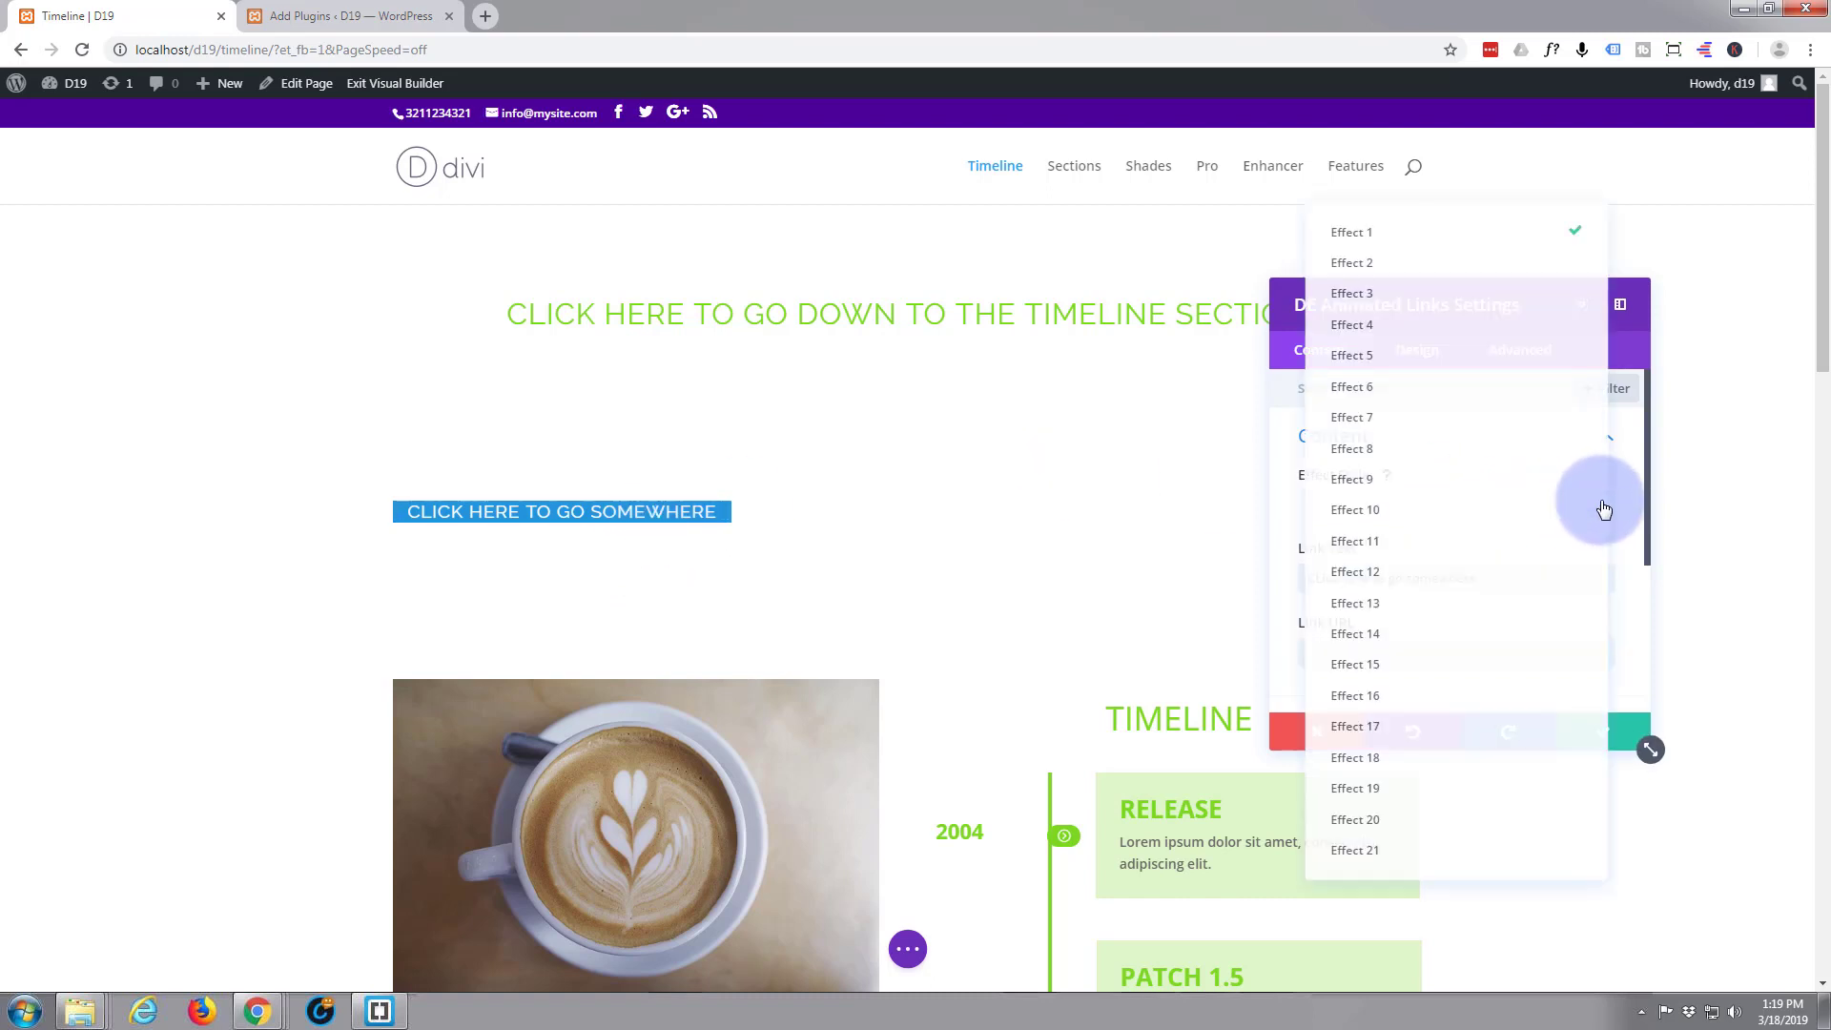
left_click(1378, 411)
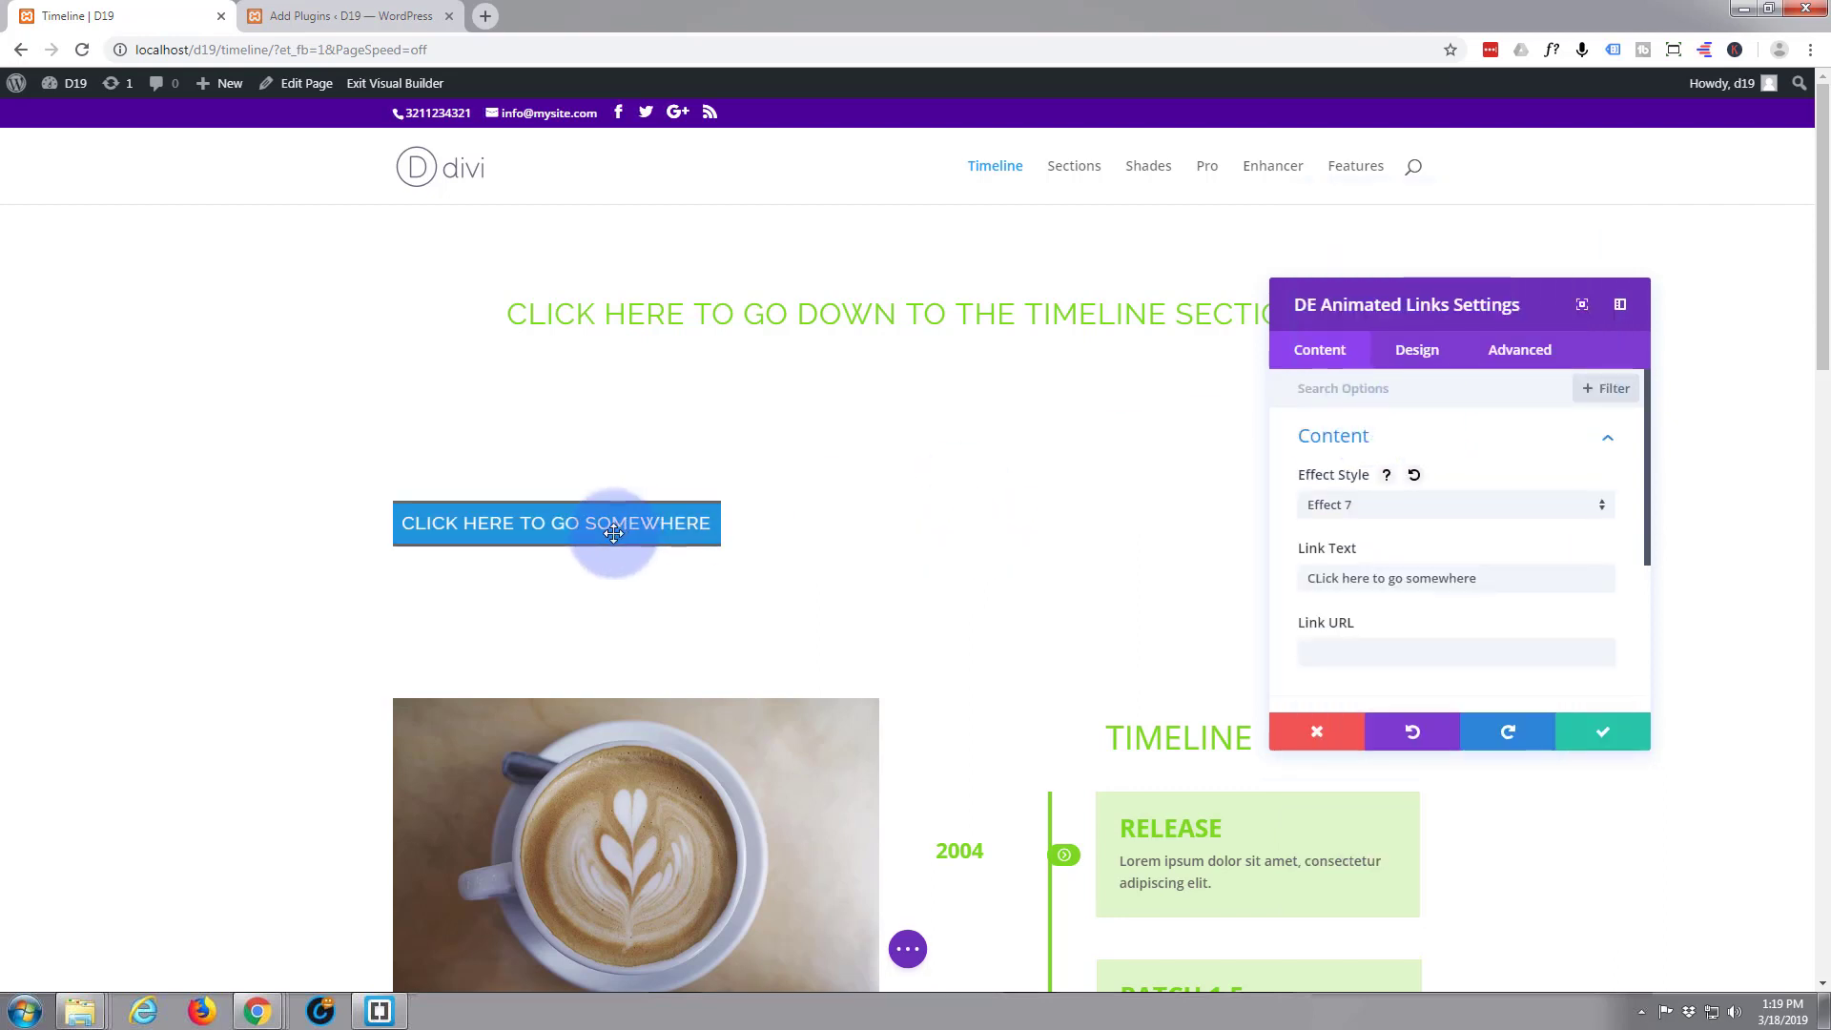
left_click(1605, 515)
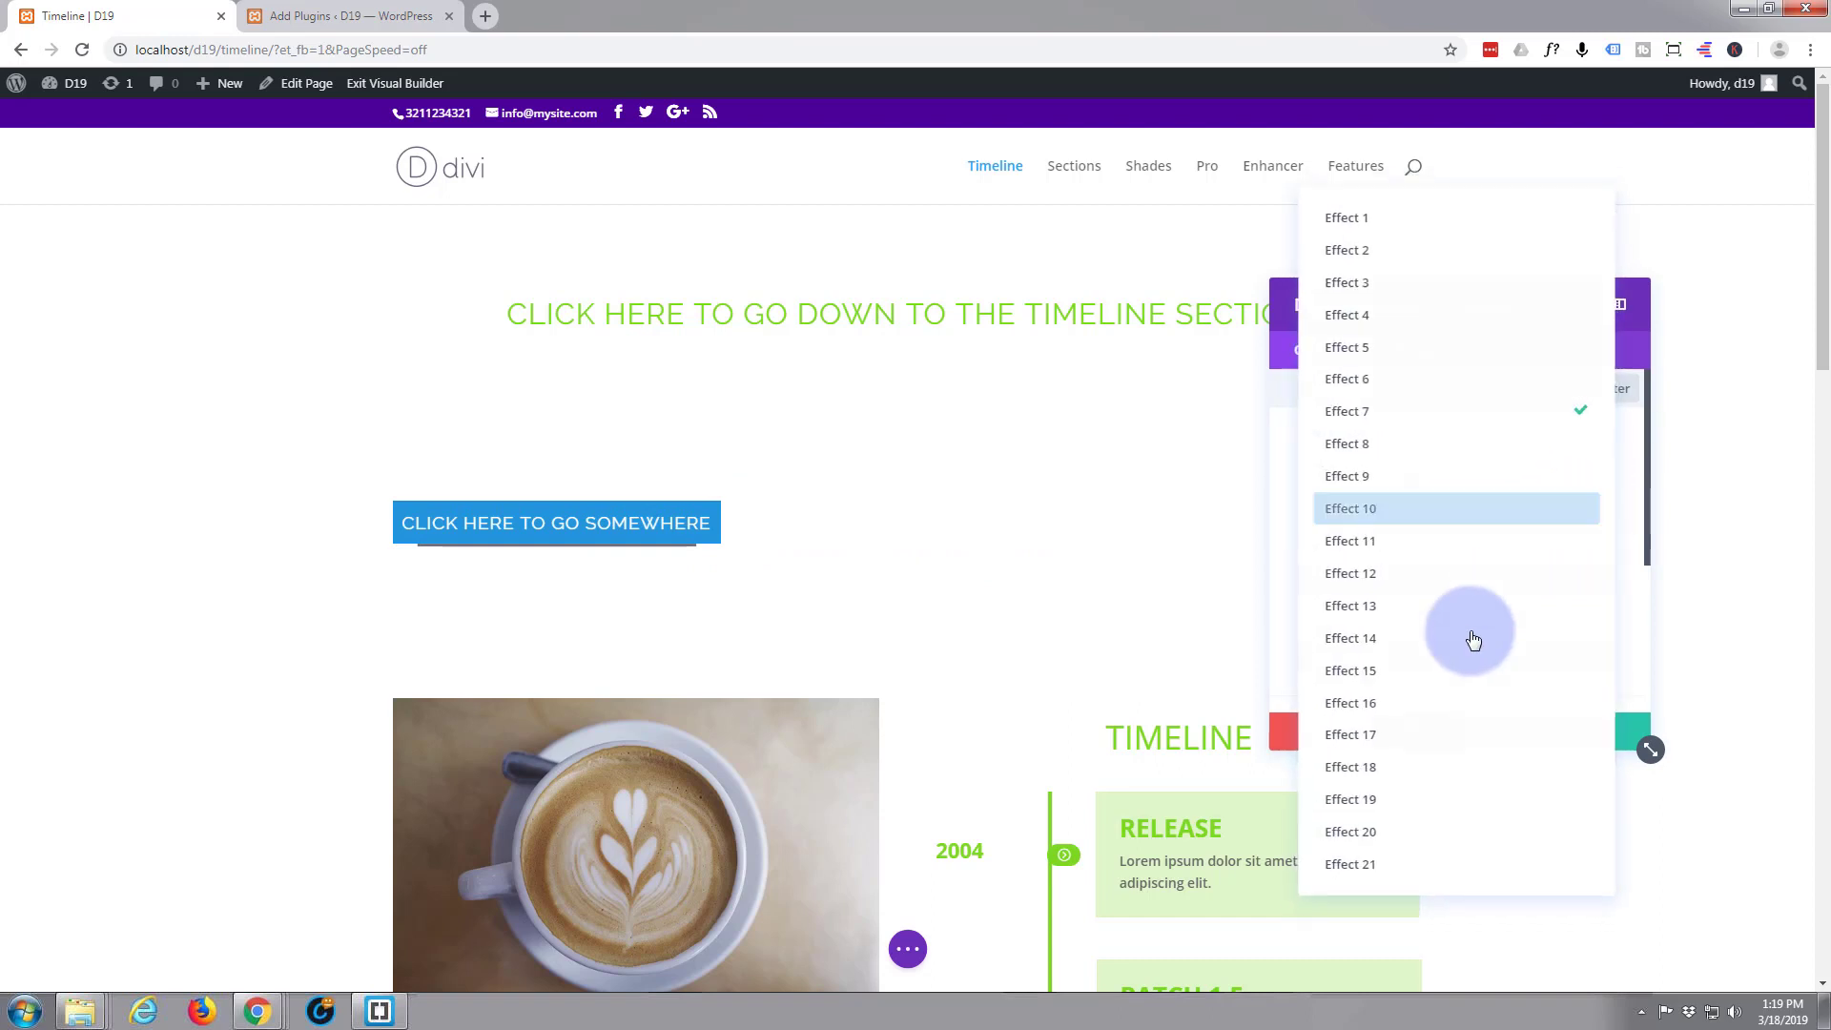
left_click(1374, 797)
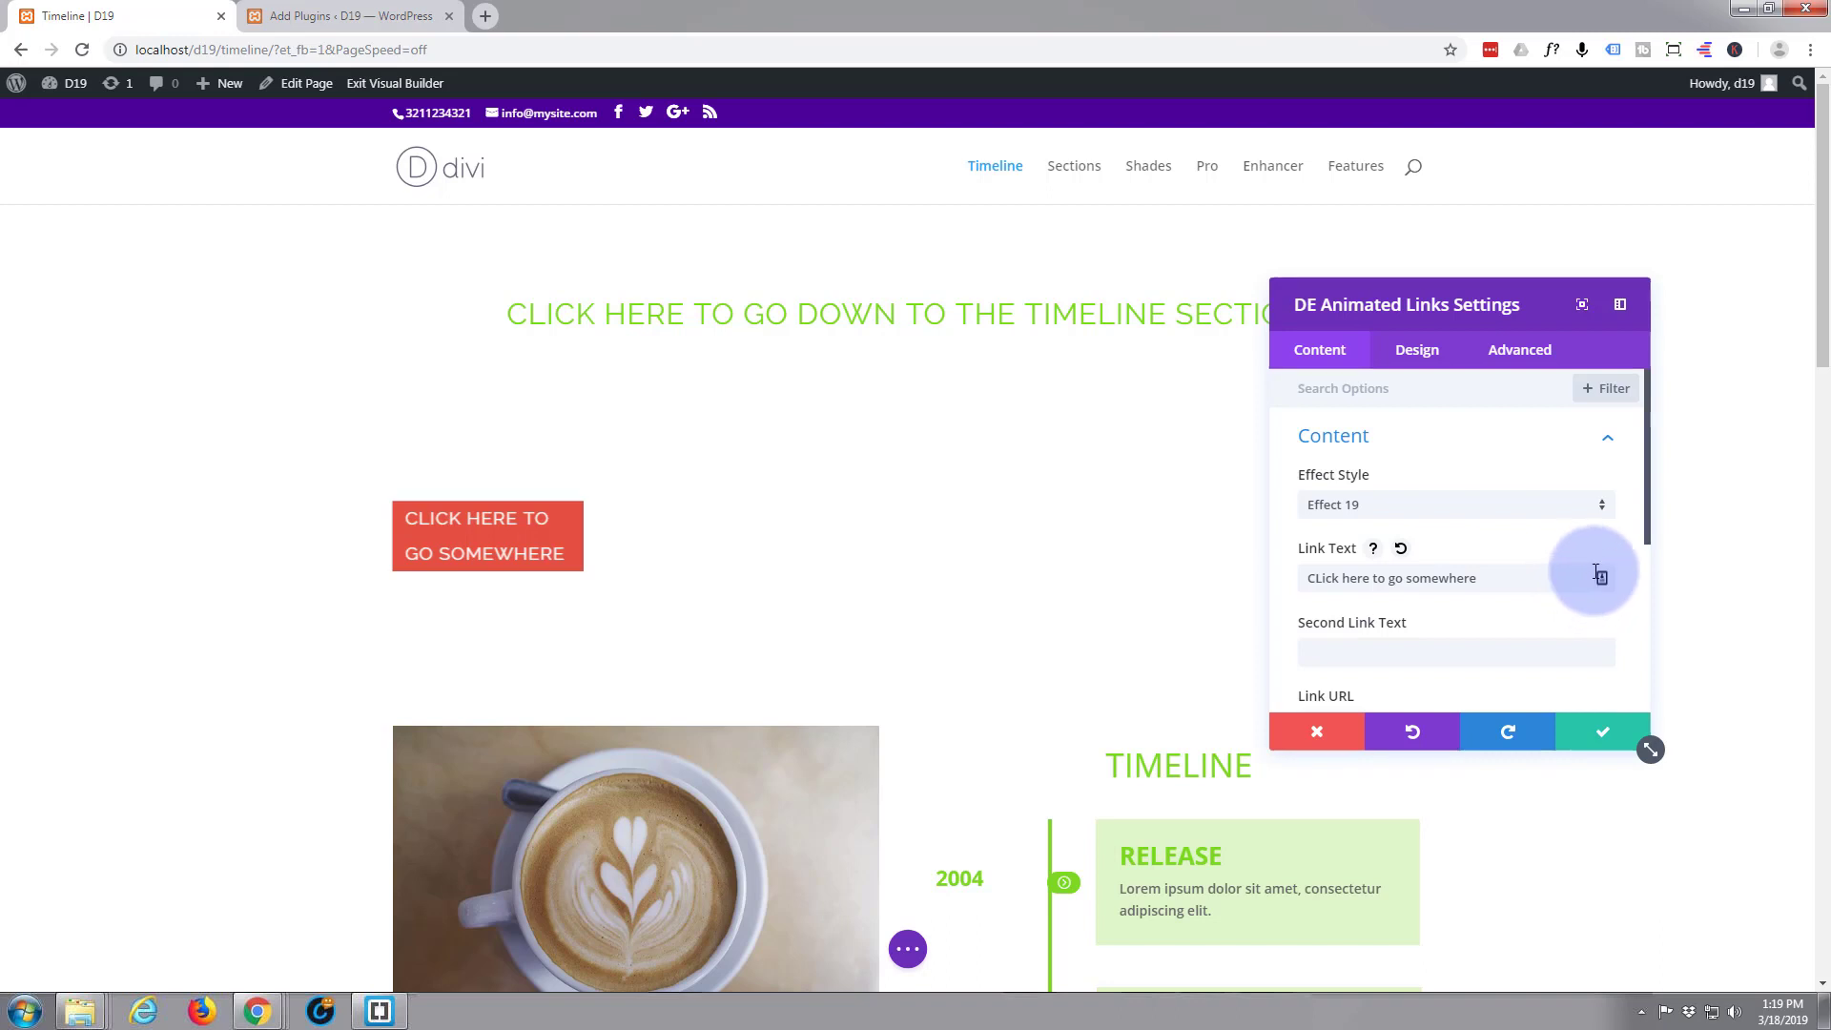
left_click(1606, 513)
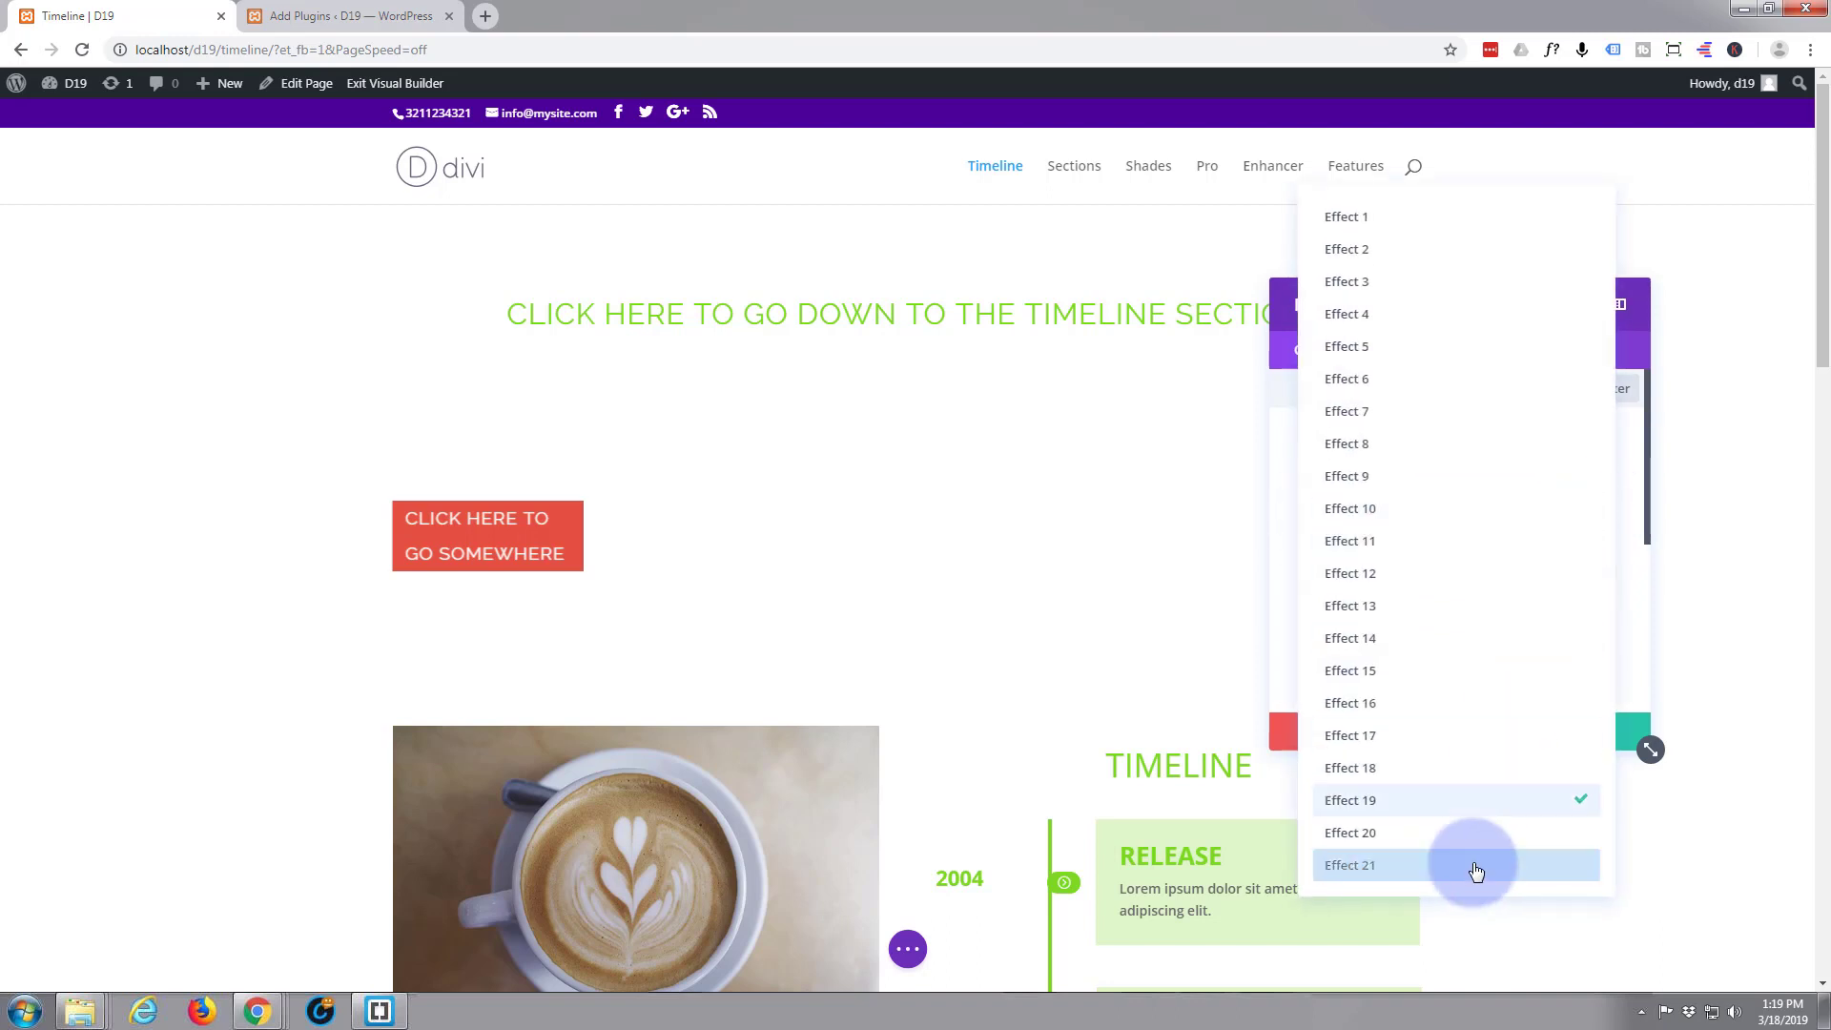
left_click(1460, 834)
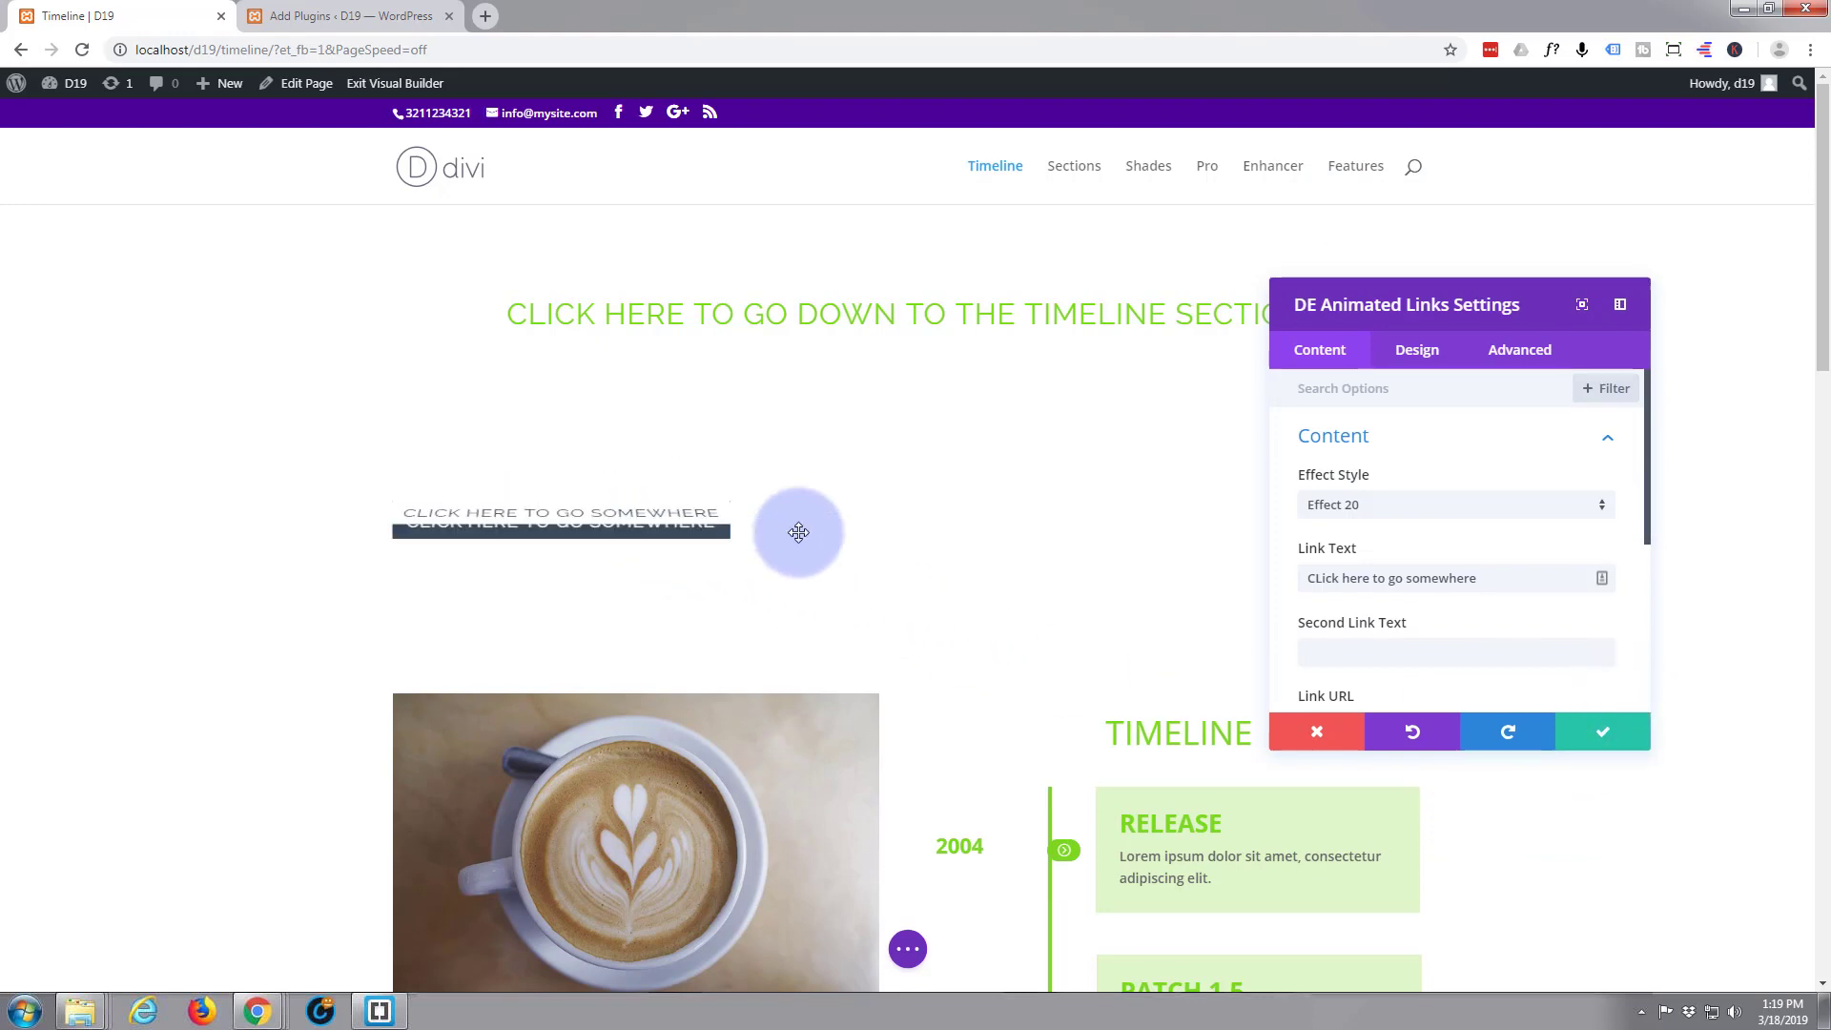
left_click(1602, 512)
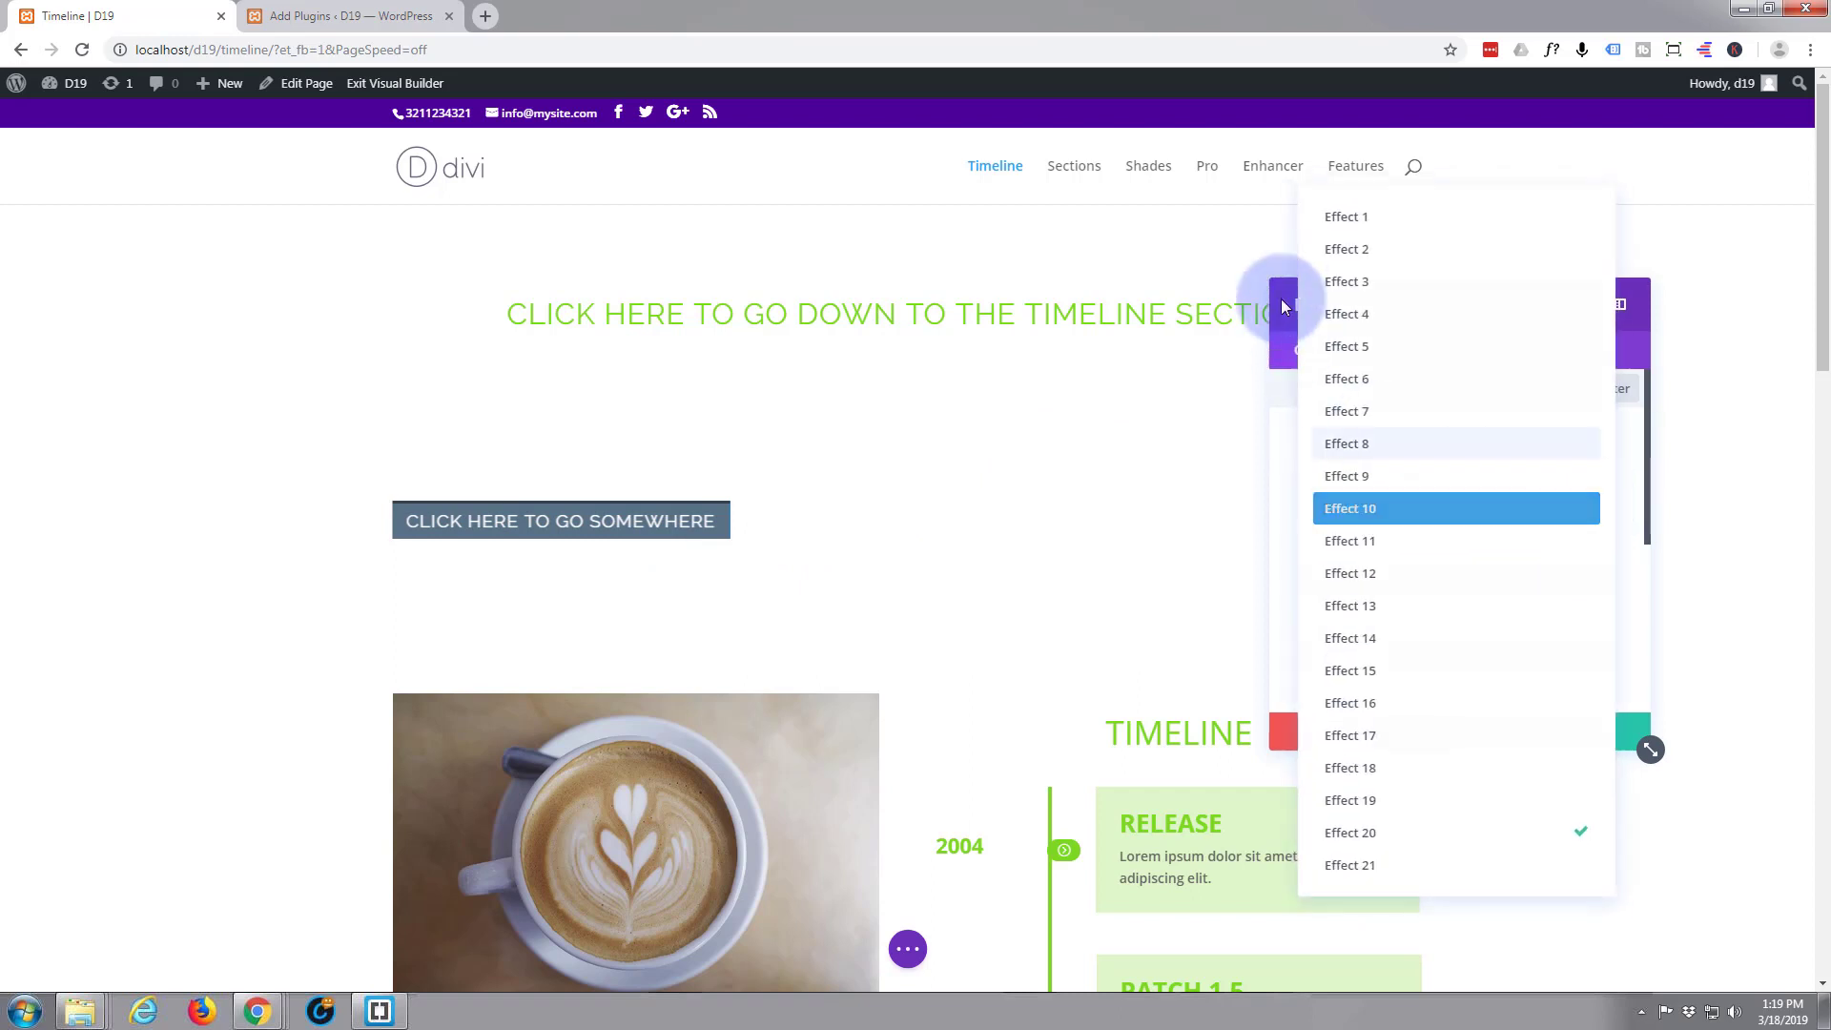
left_click(1349, 218)
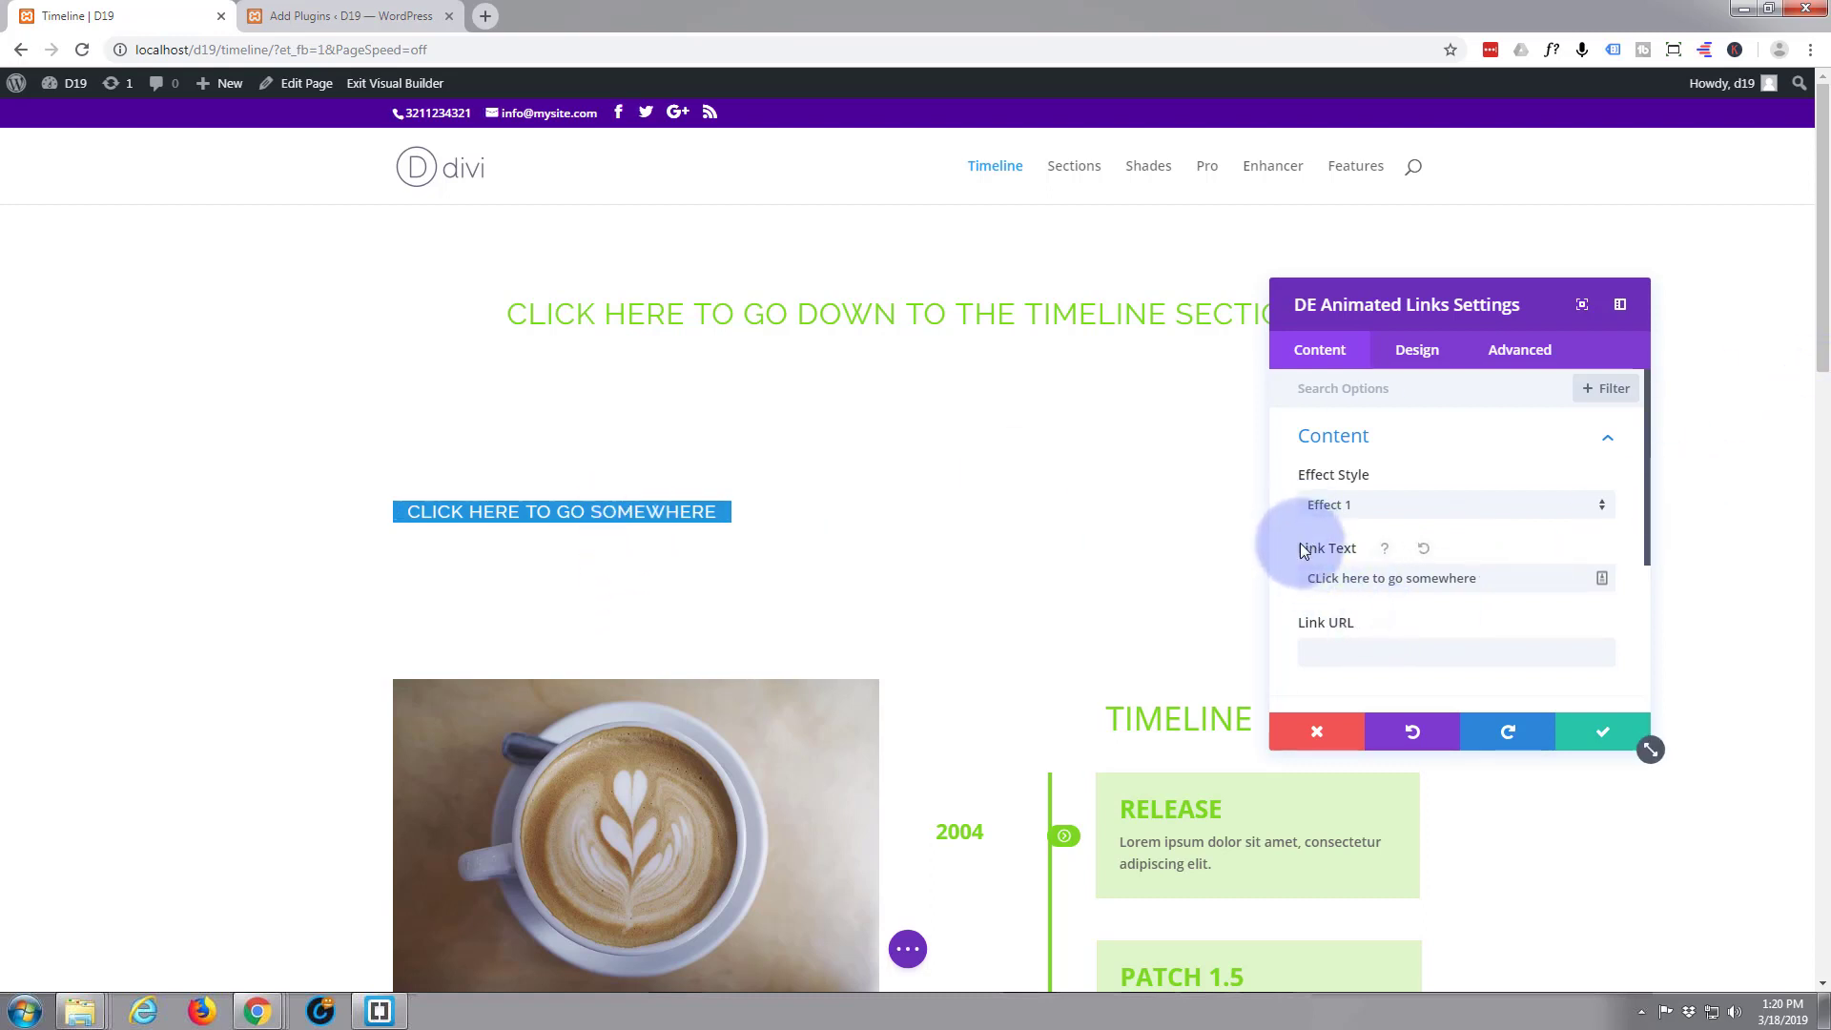
Save and close the DE Animated Links module settings with the green check button.
scroll(864, 655, "down", 10)
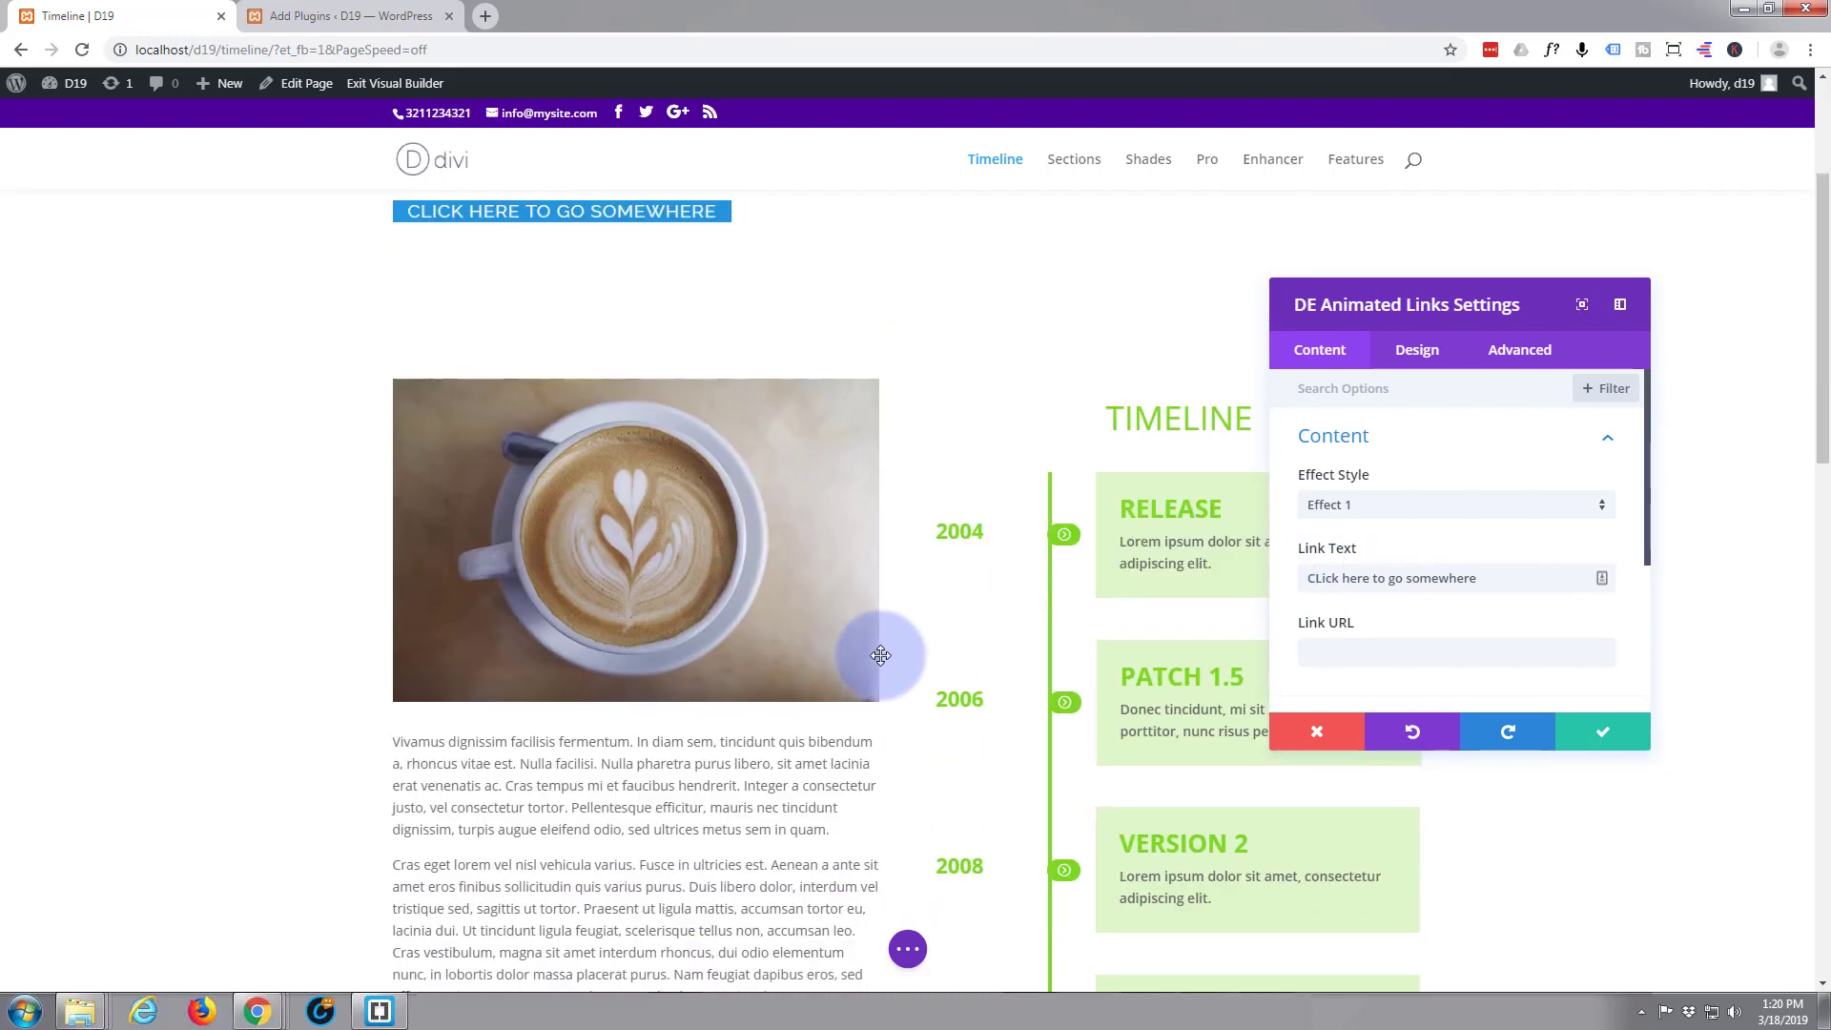
scroll(881, 654, "down", 2)
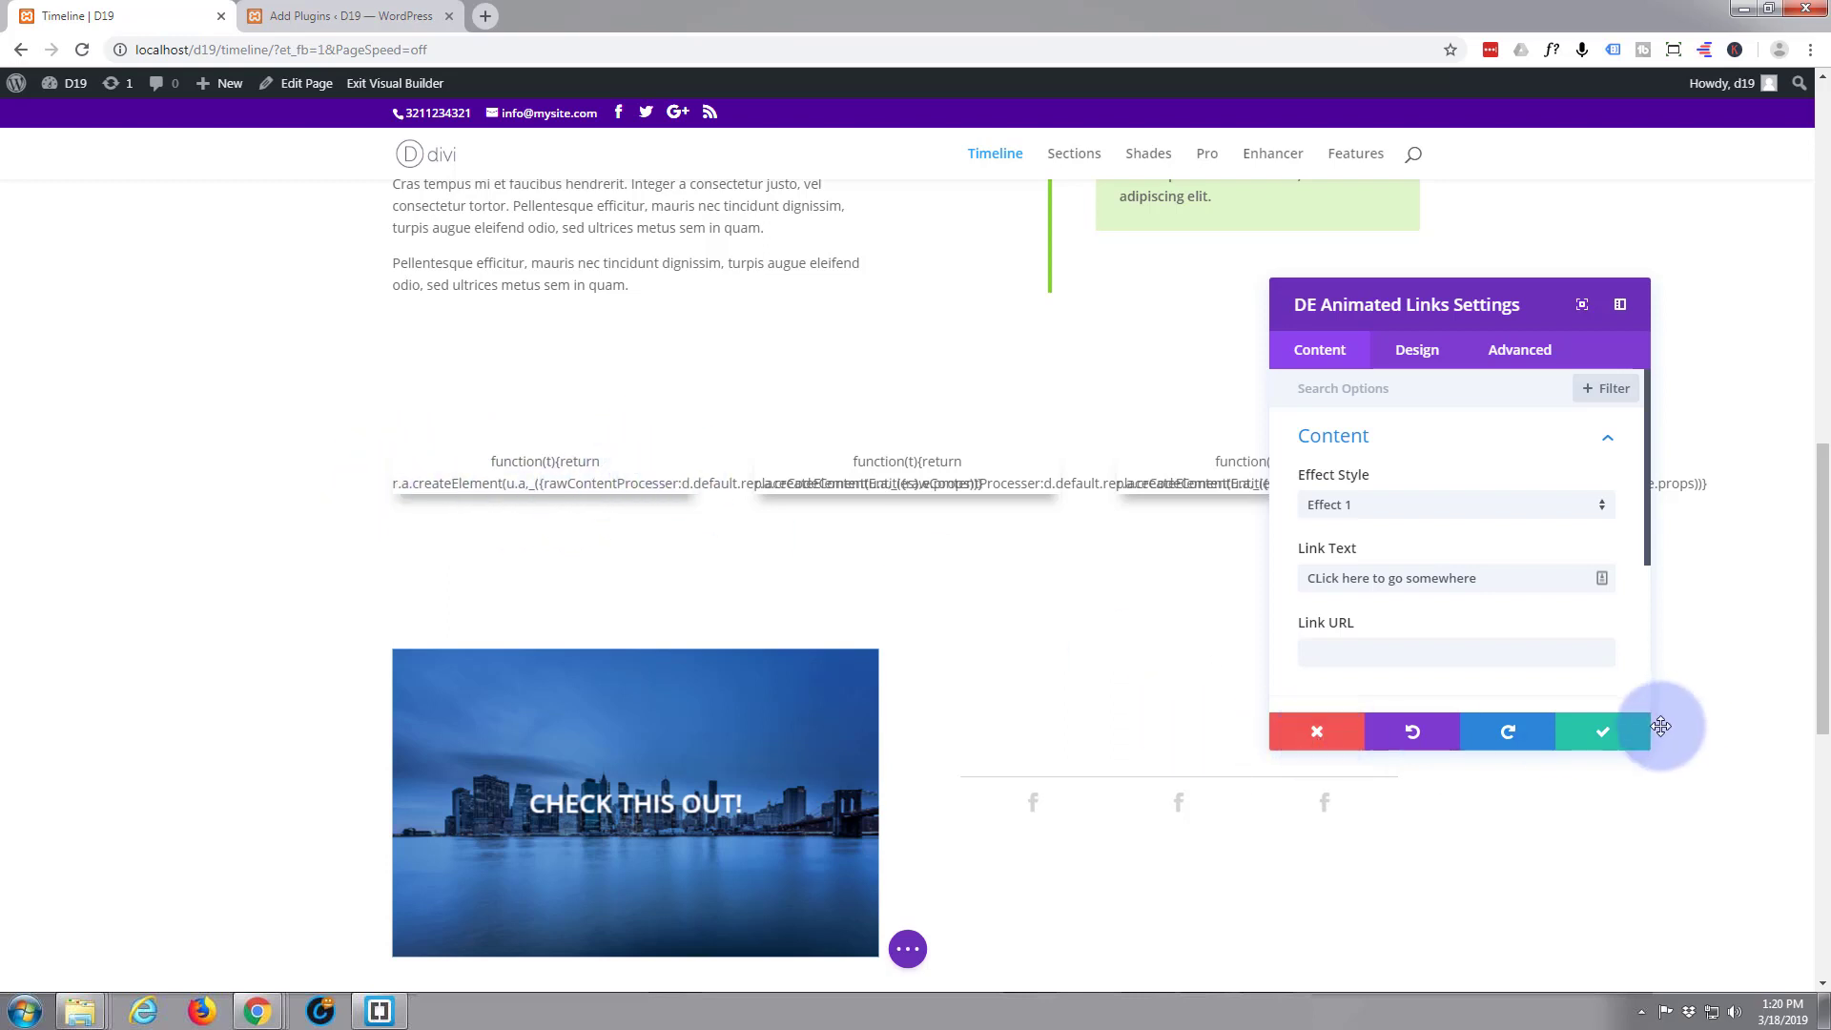
left_click(1603, 734)
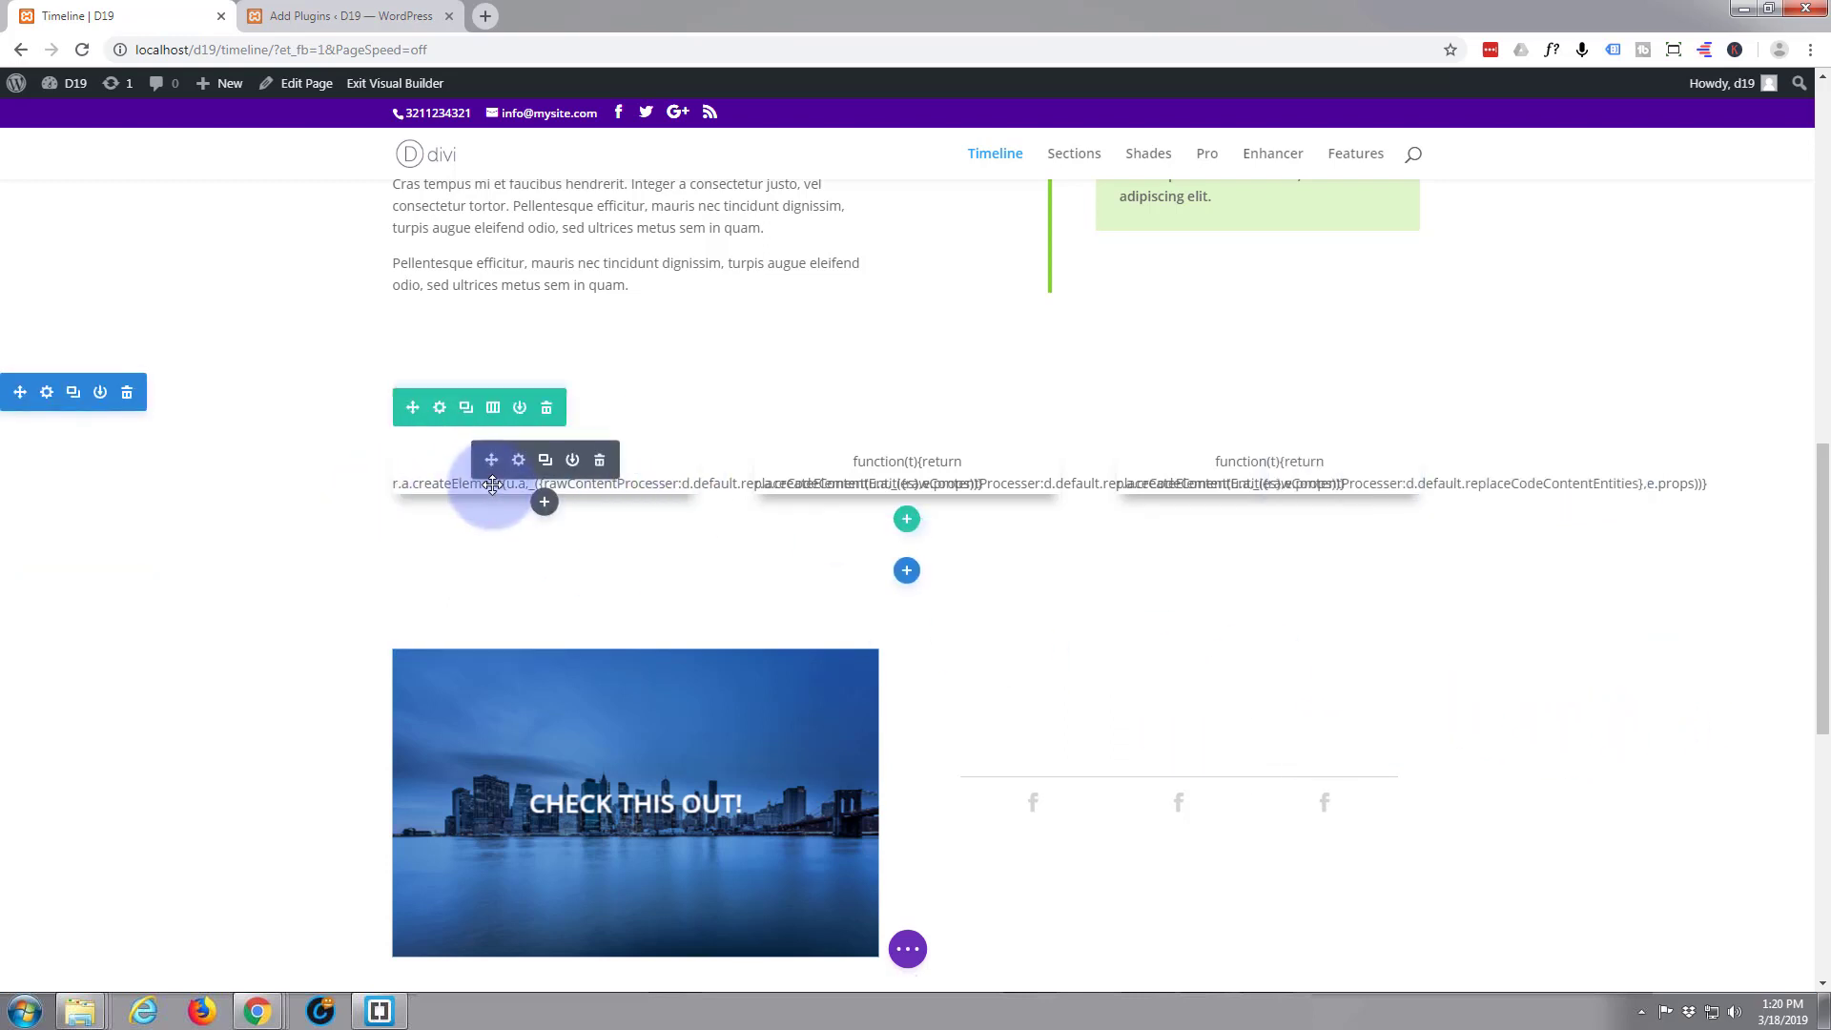
mouse_move(934, 471)
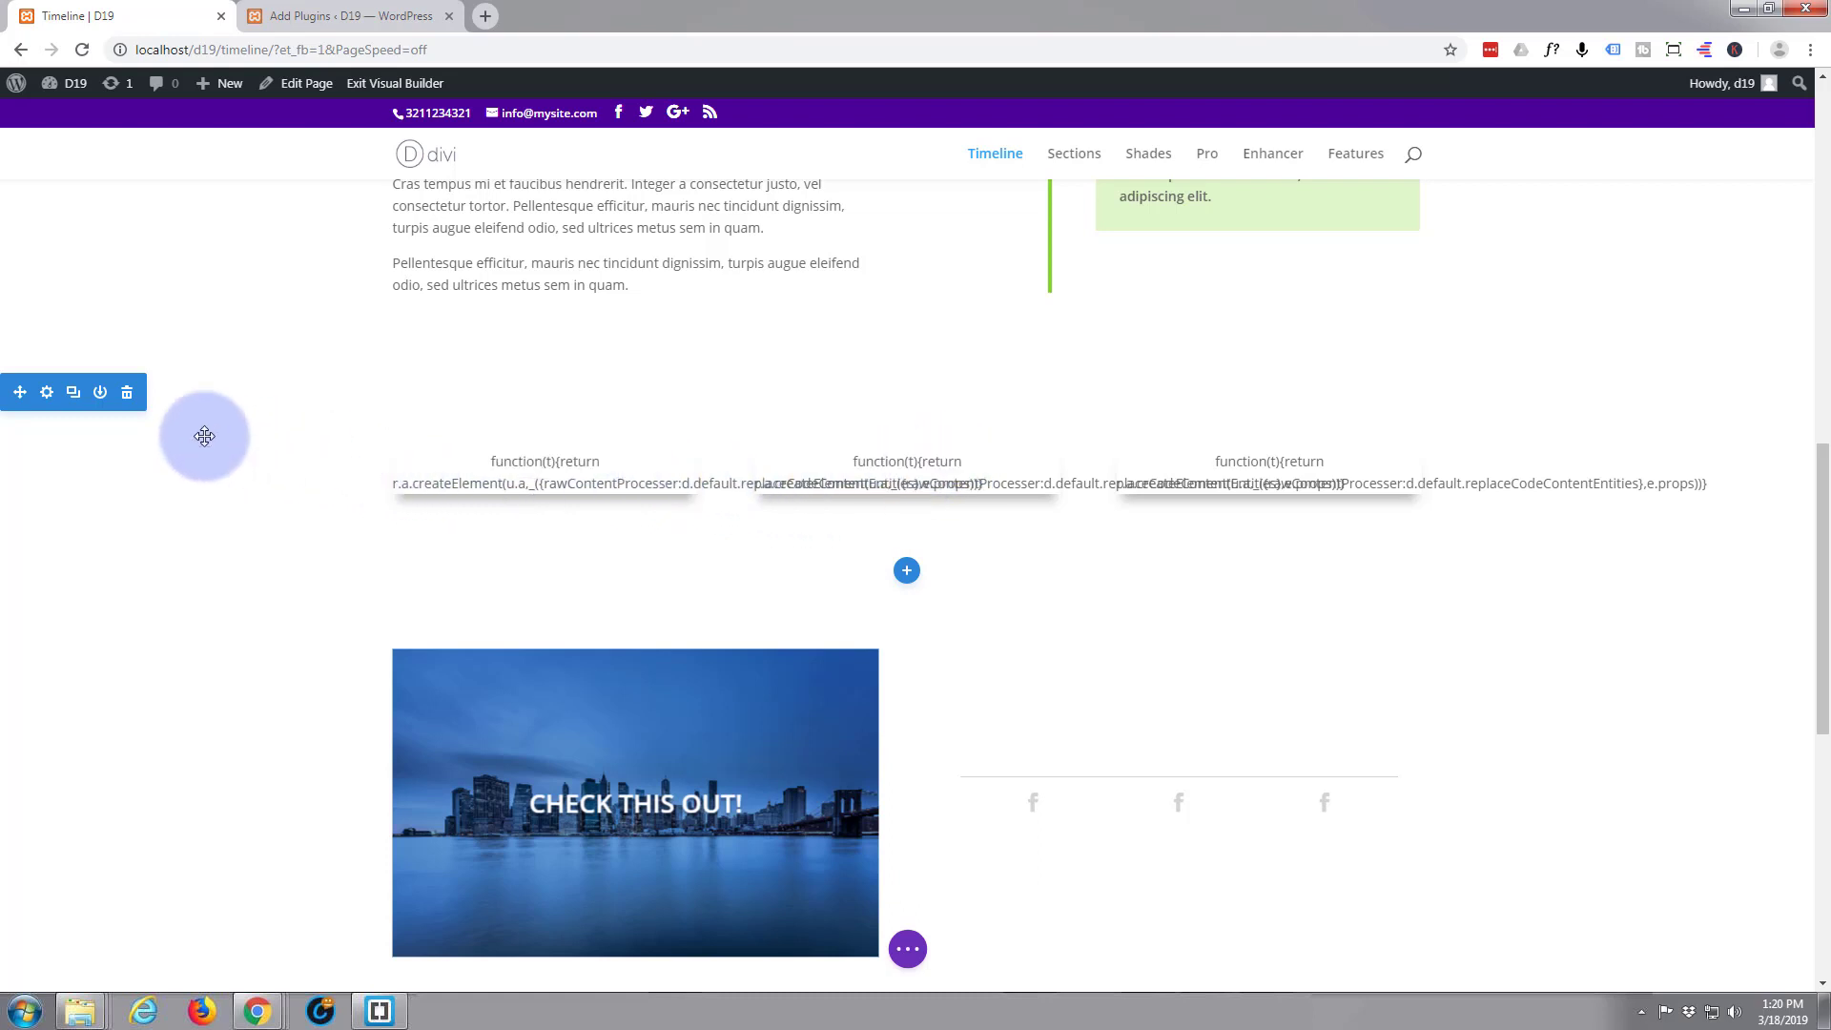
Give the cards section the CSS ID 'cards' under Advanced > CSS ID & Classes and save.
left_click(48, 398)
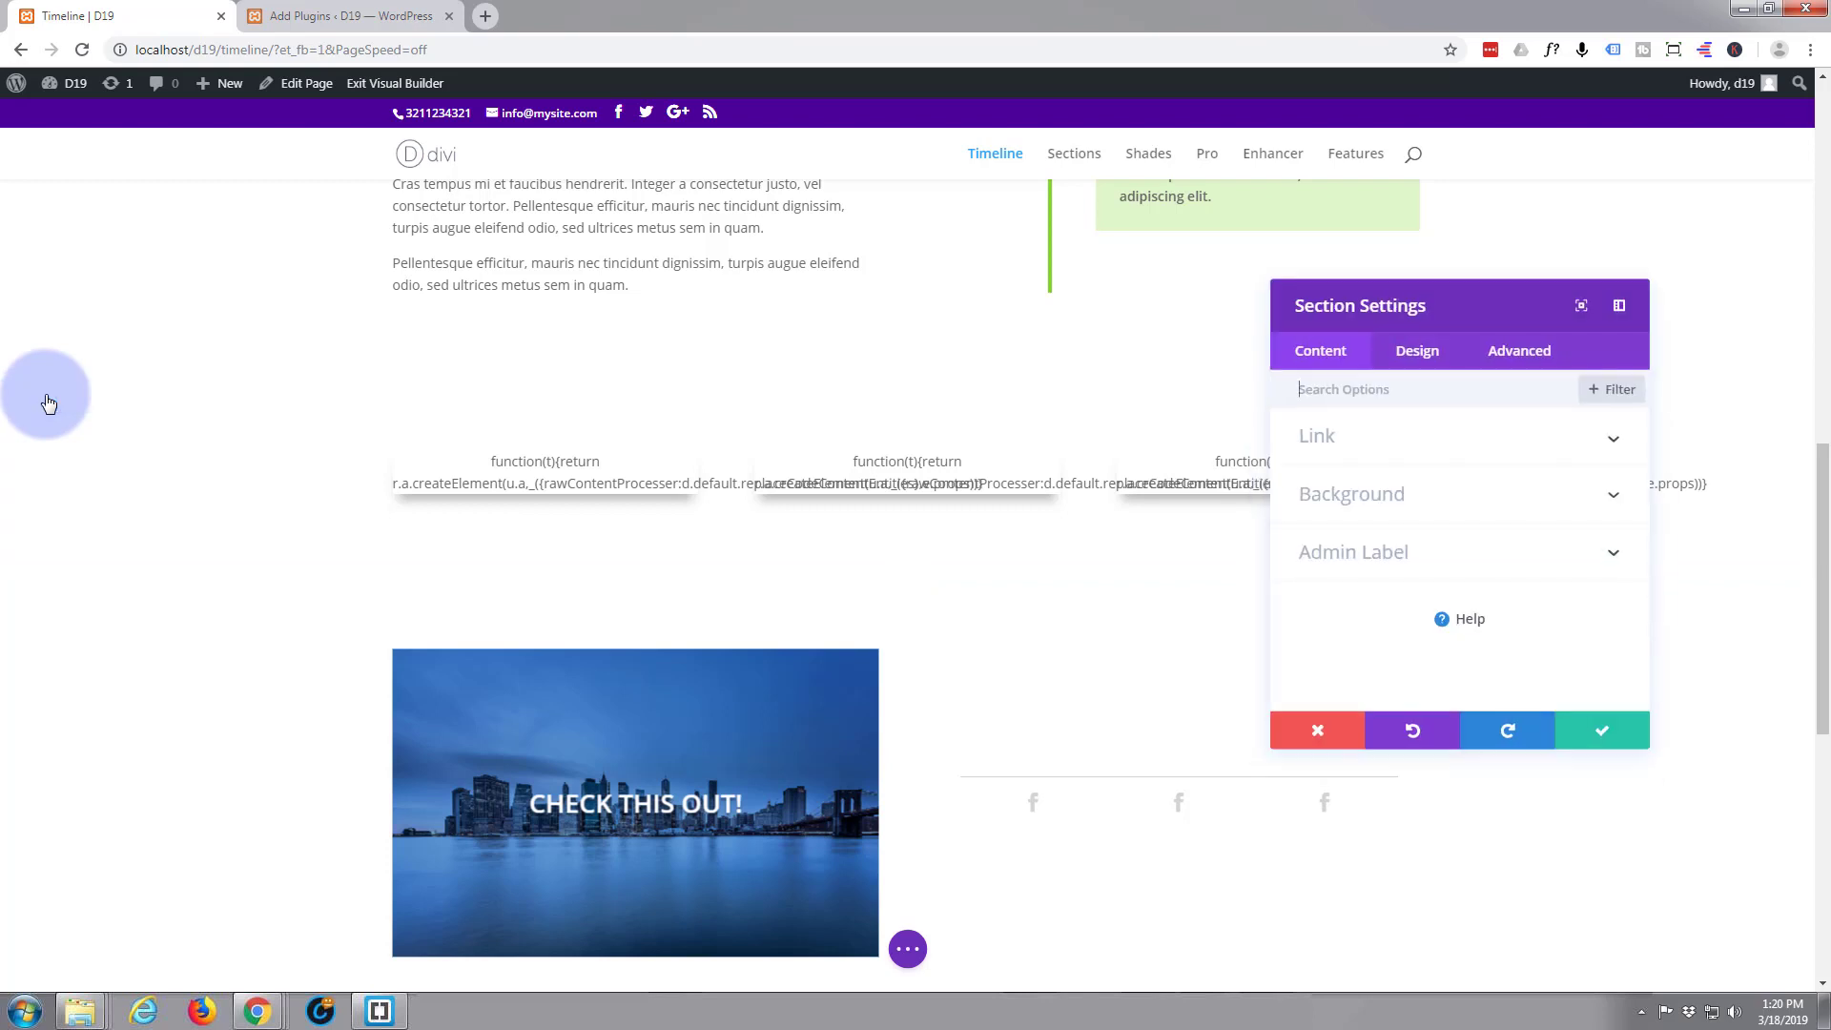
left_click(1507, 353)
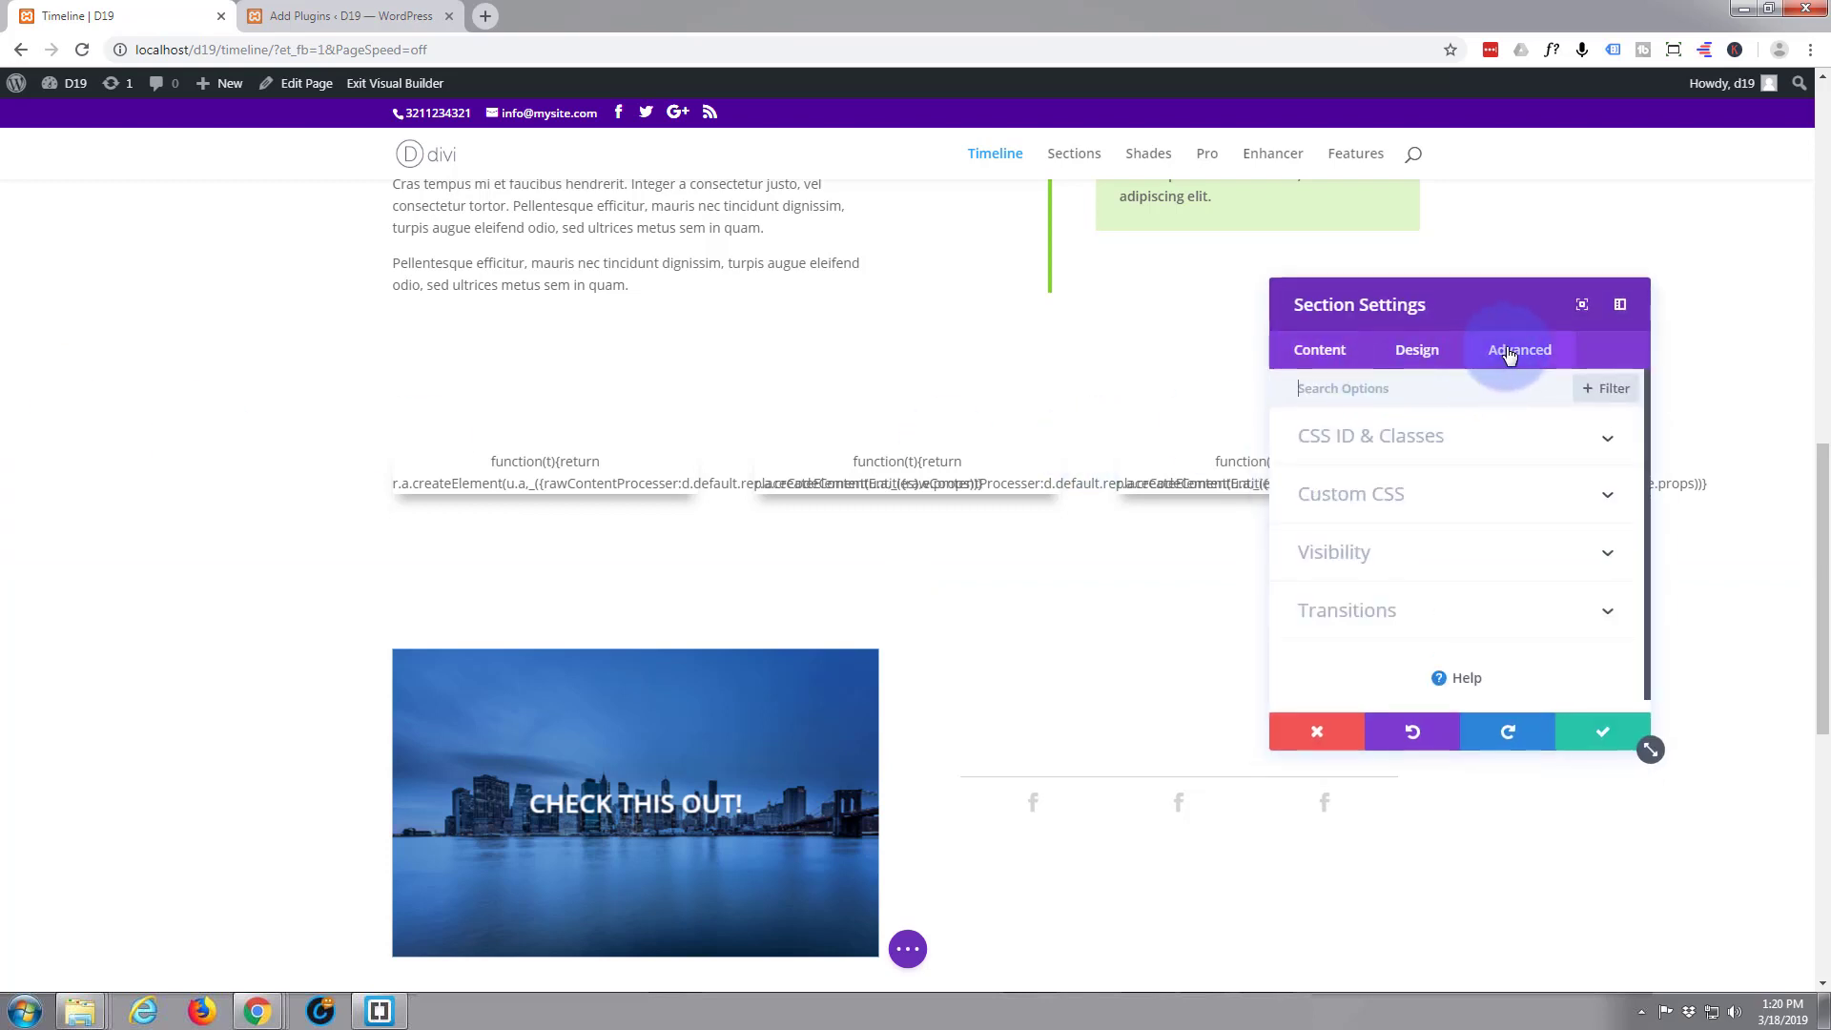
left_click(1488, 439)
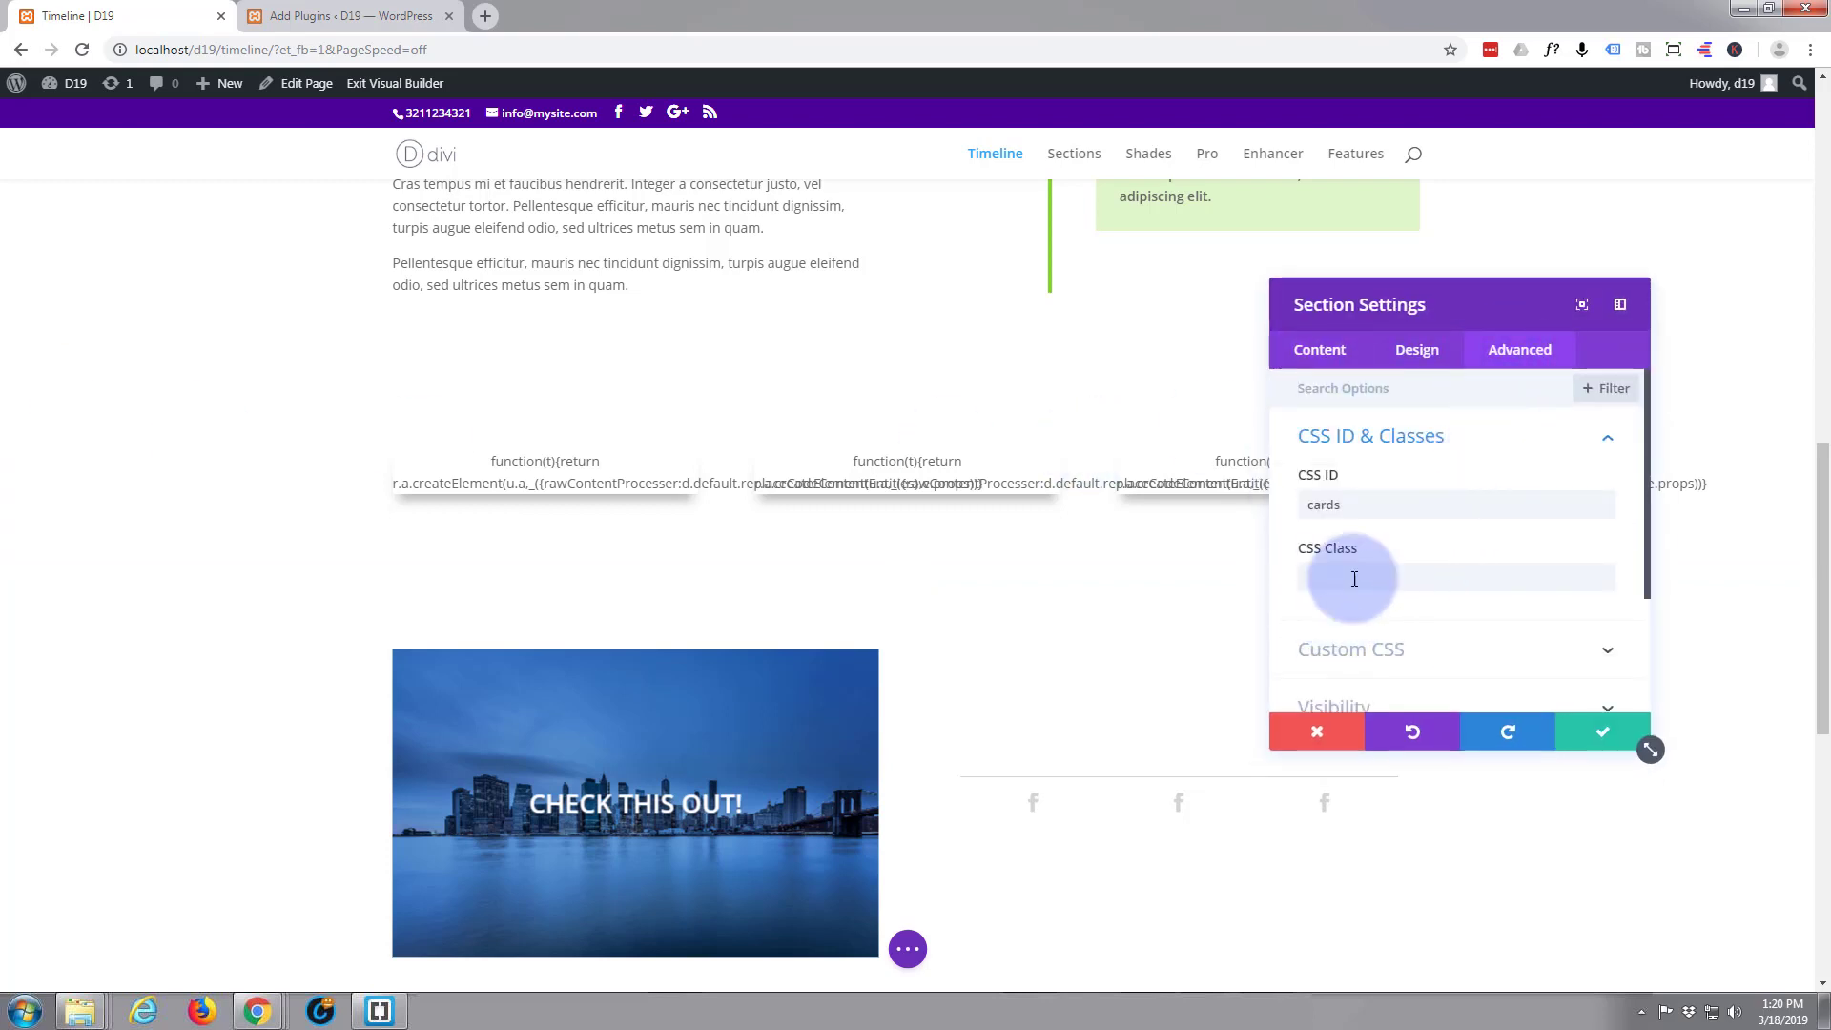
left_click(1352, 507)
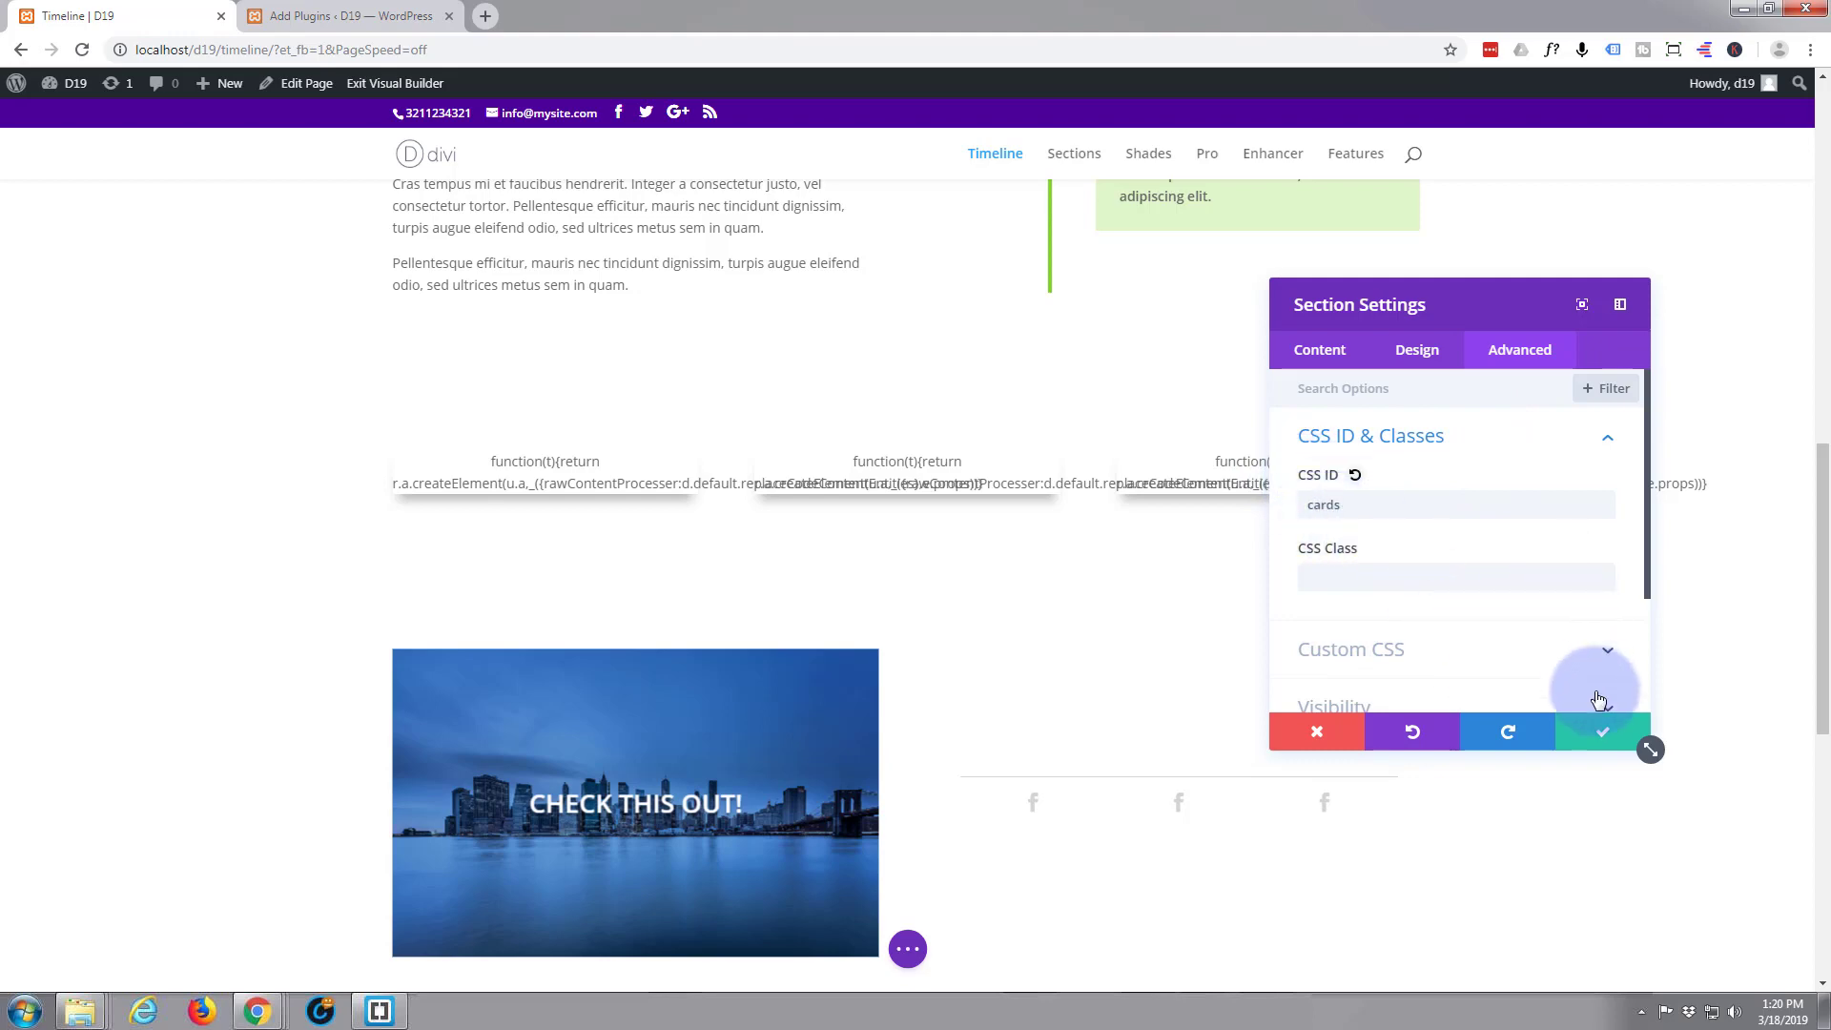
left_click(1335, 734)
Set the animated link's Link URL to #cards.
scroll(1209, 611, "up", 5)
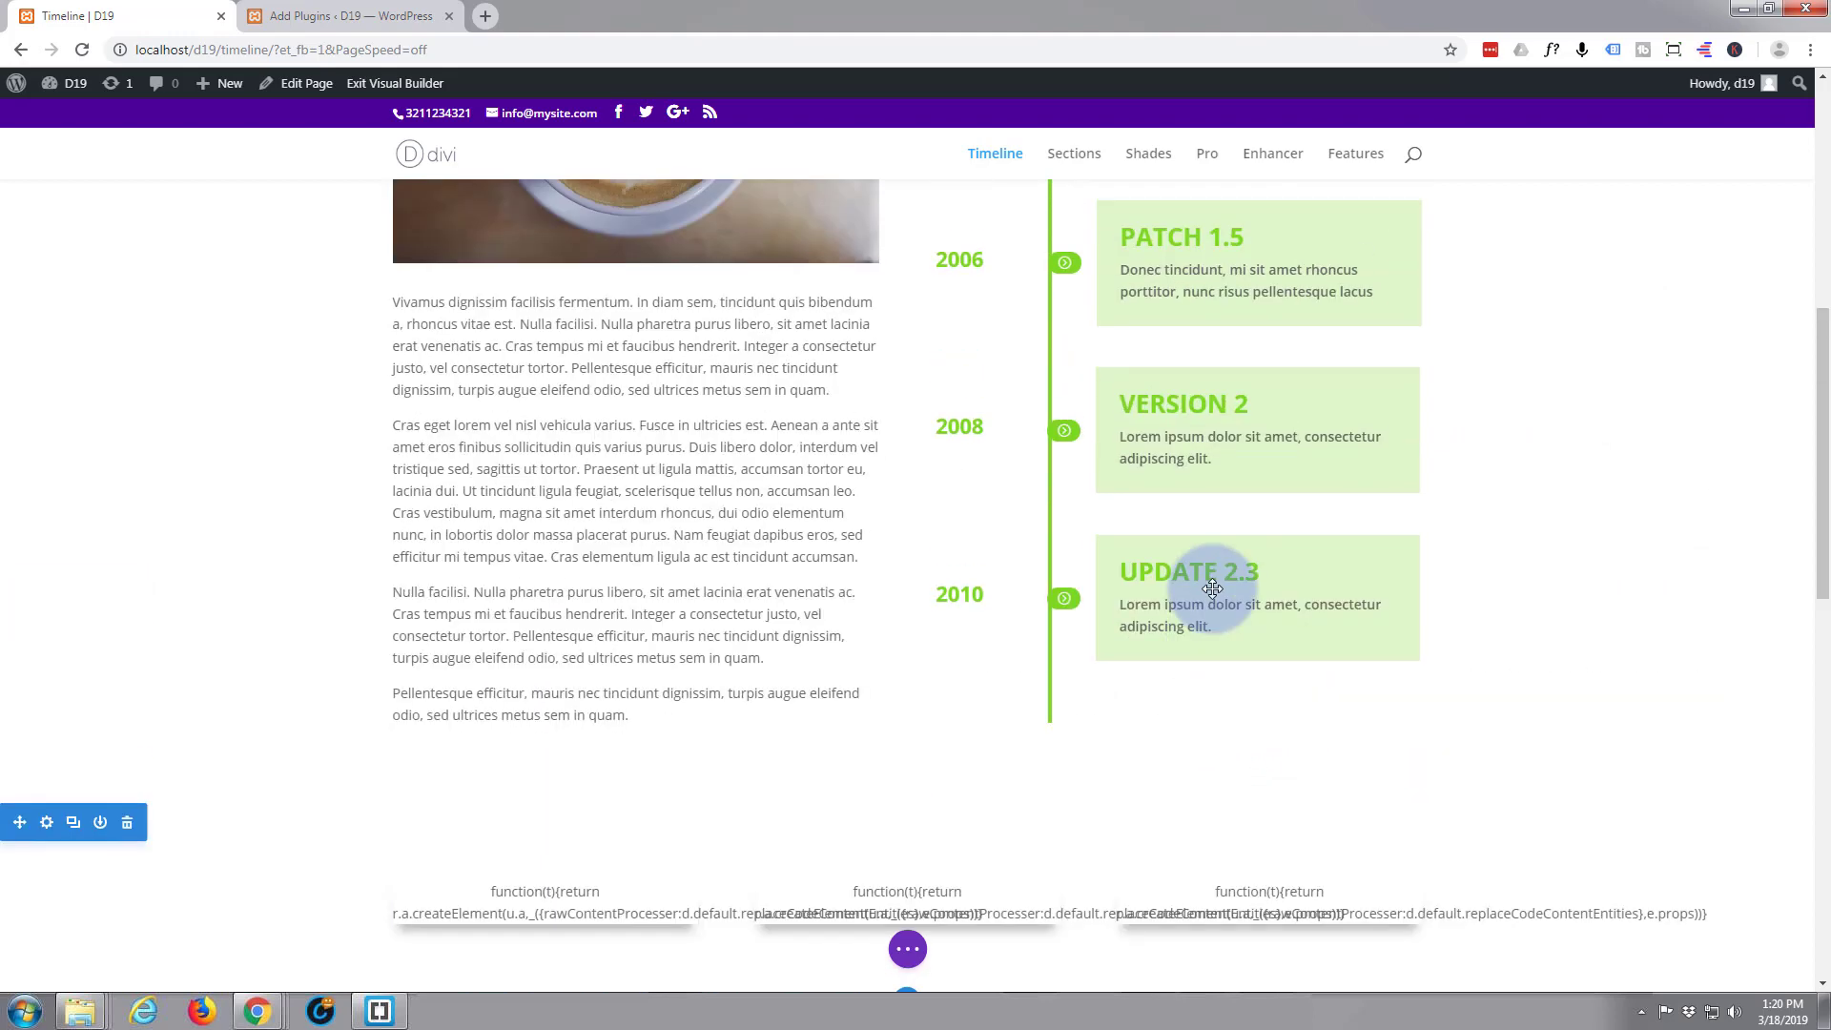
scroll(1213, 588, "up", 6)
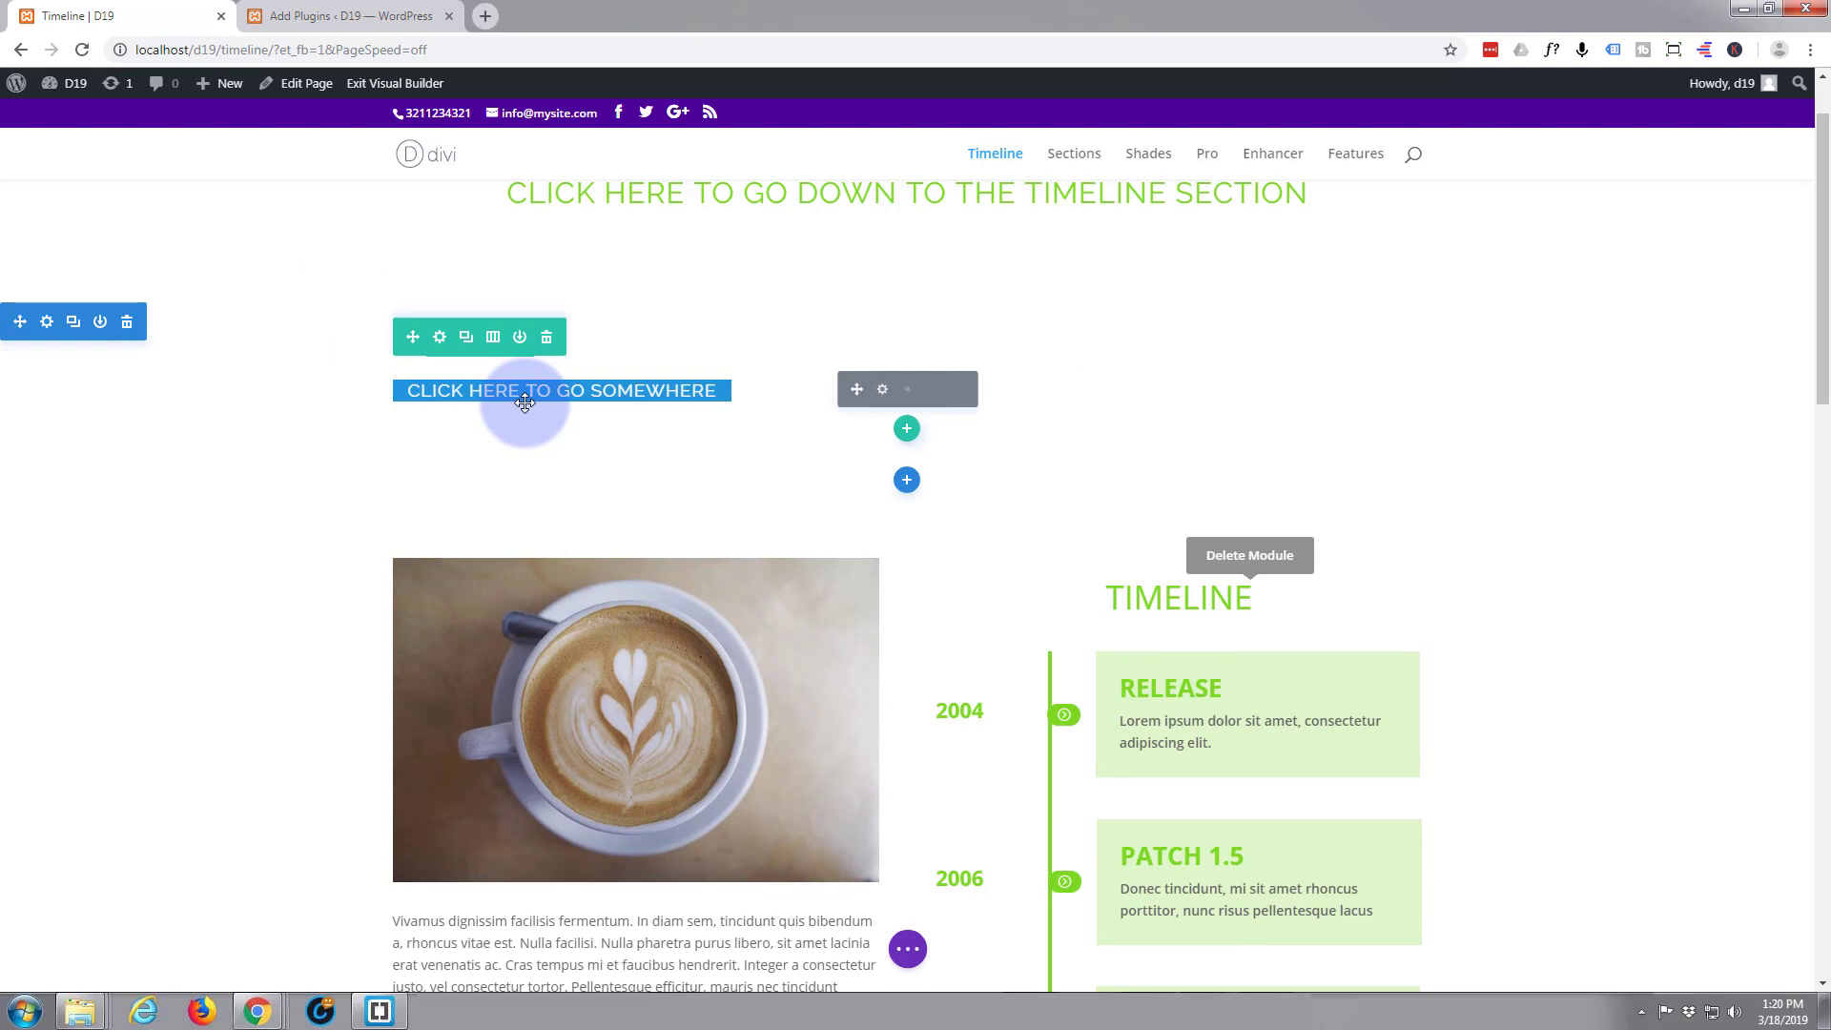
left_click(880, 390)
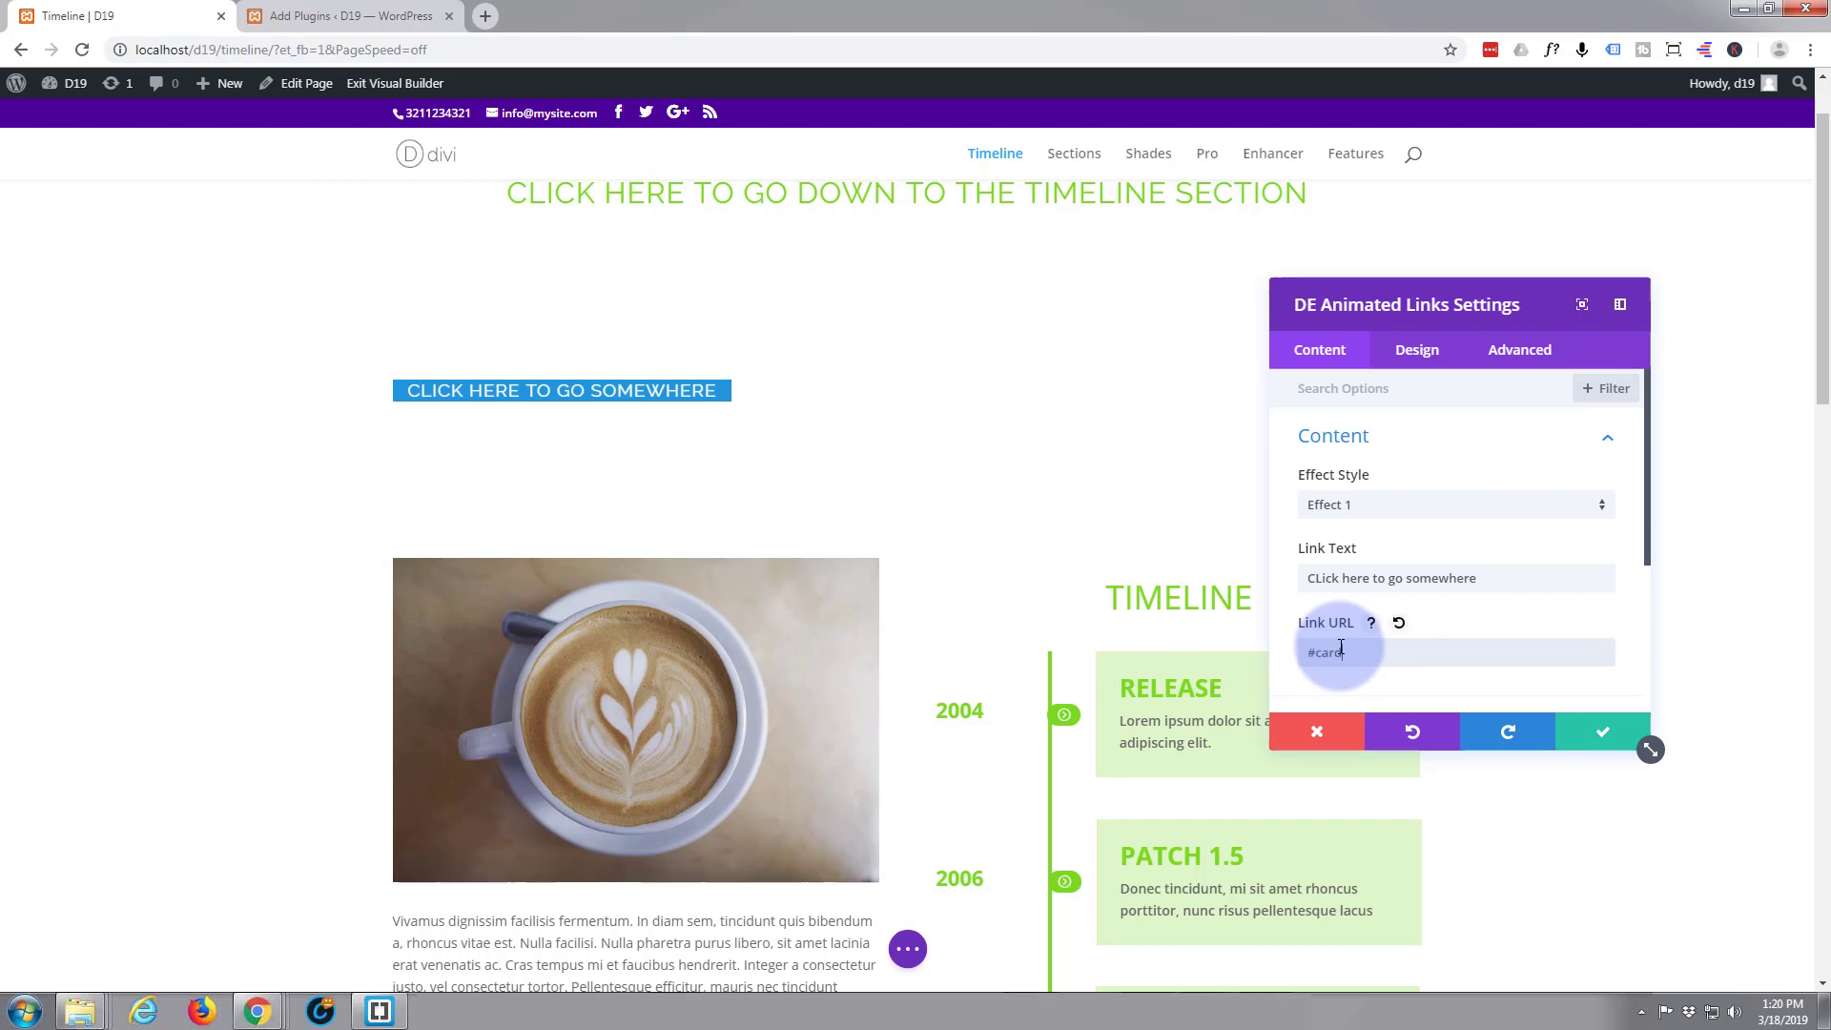
left_click(1341, 649)
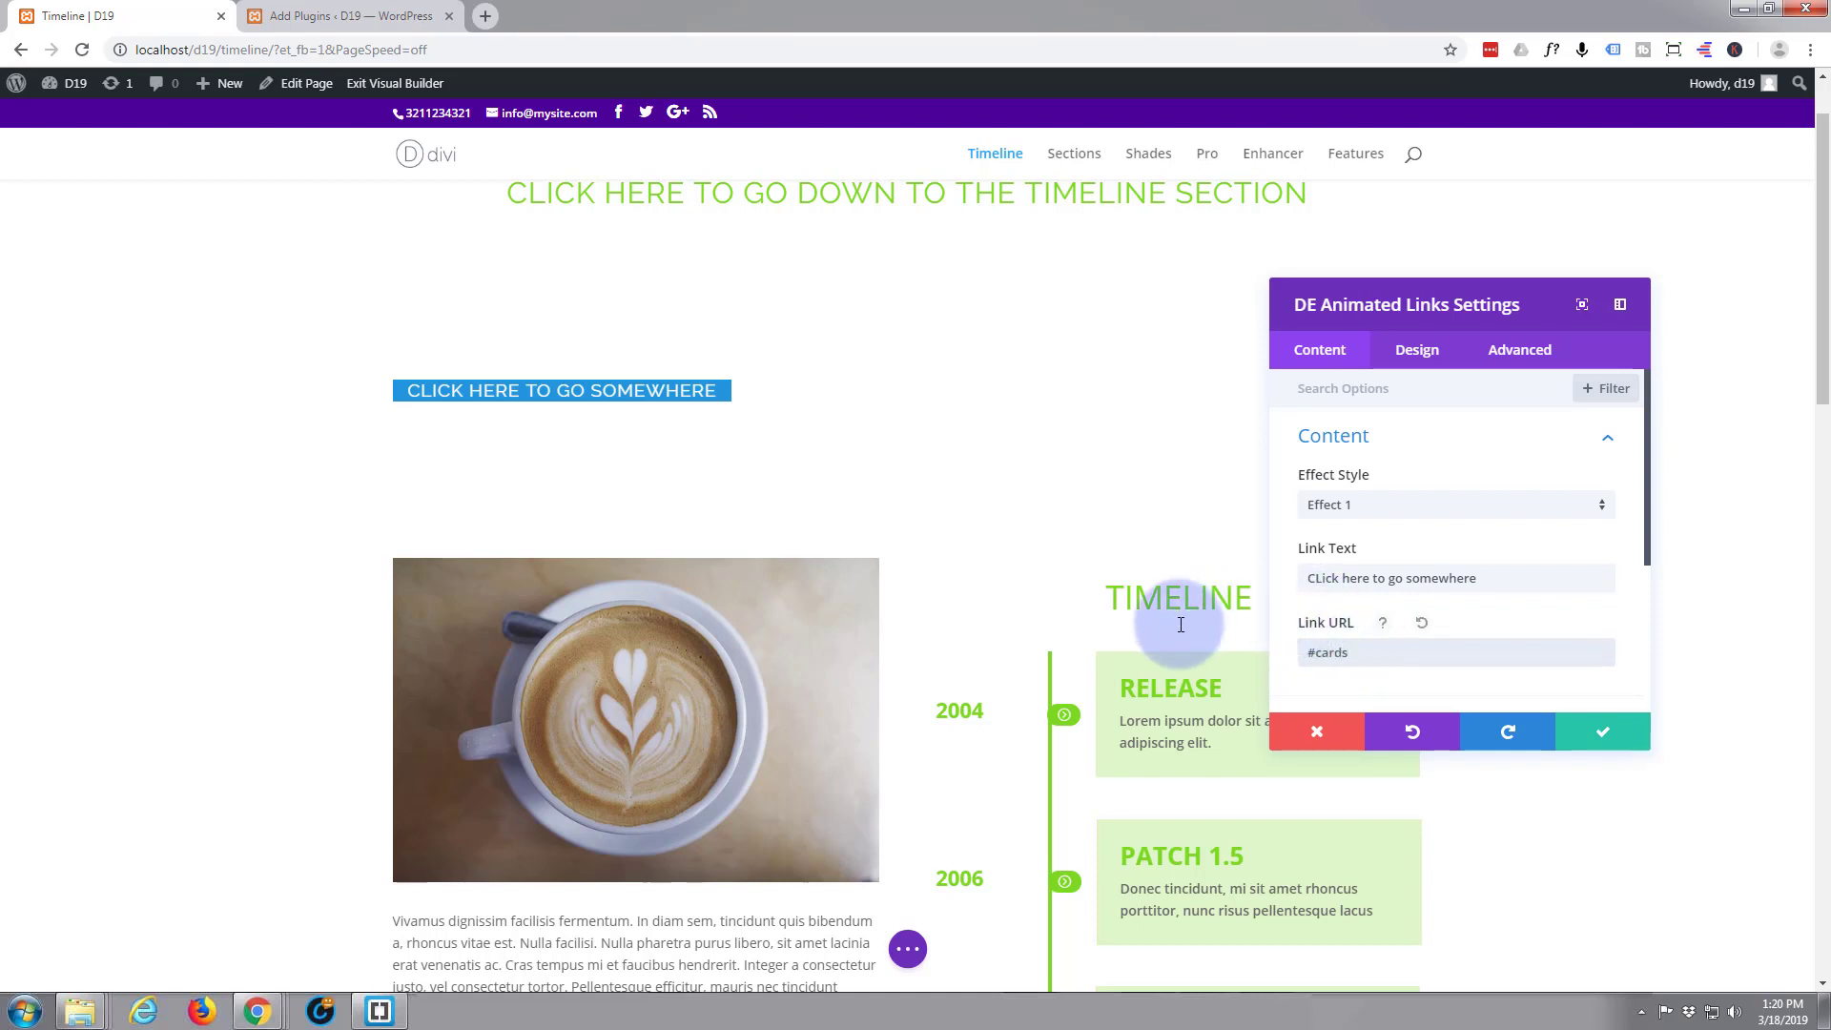
Change the animated link's background colour from blue to white (#ffffff).
scroll(1374, 505, "down", 1)
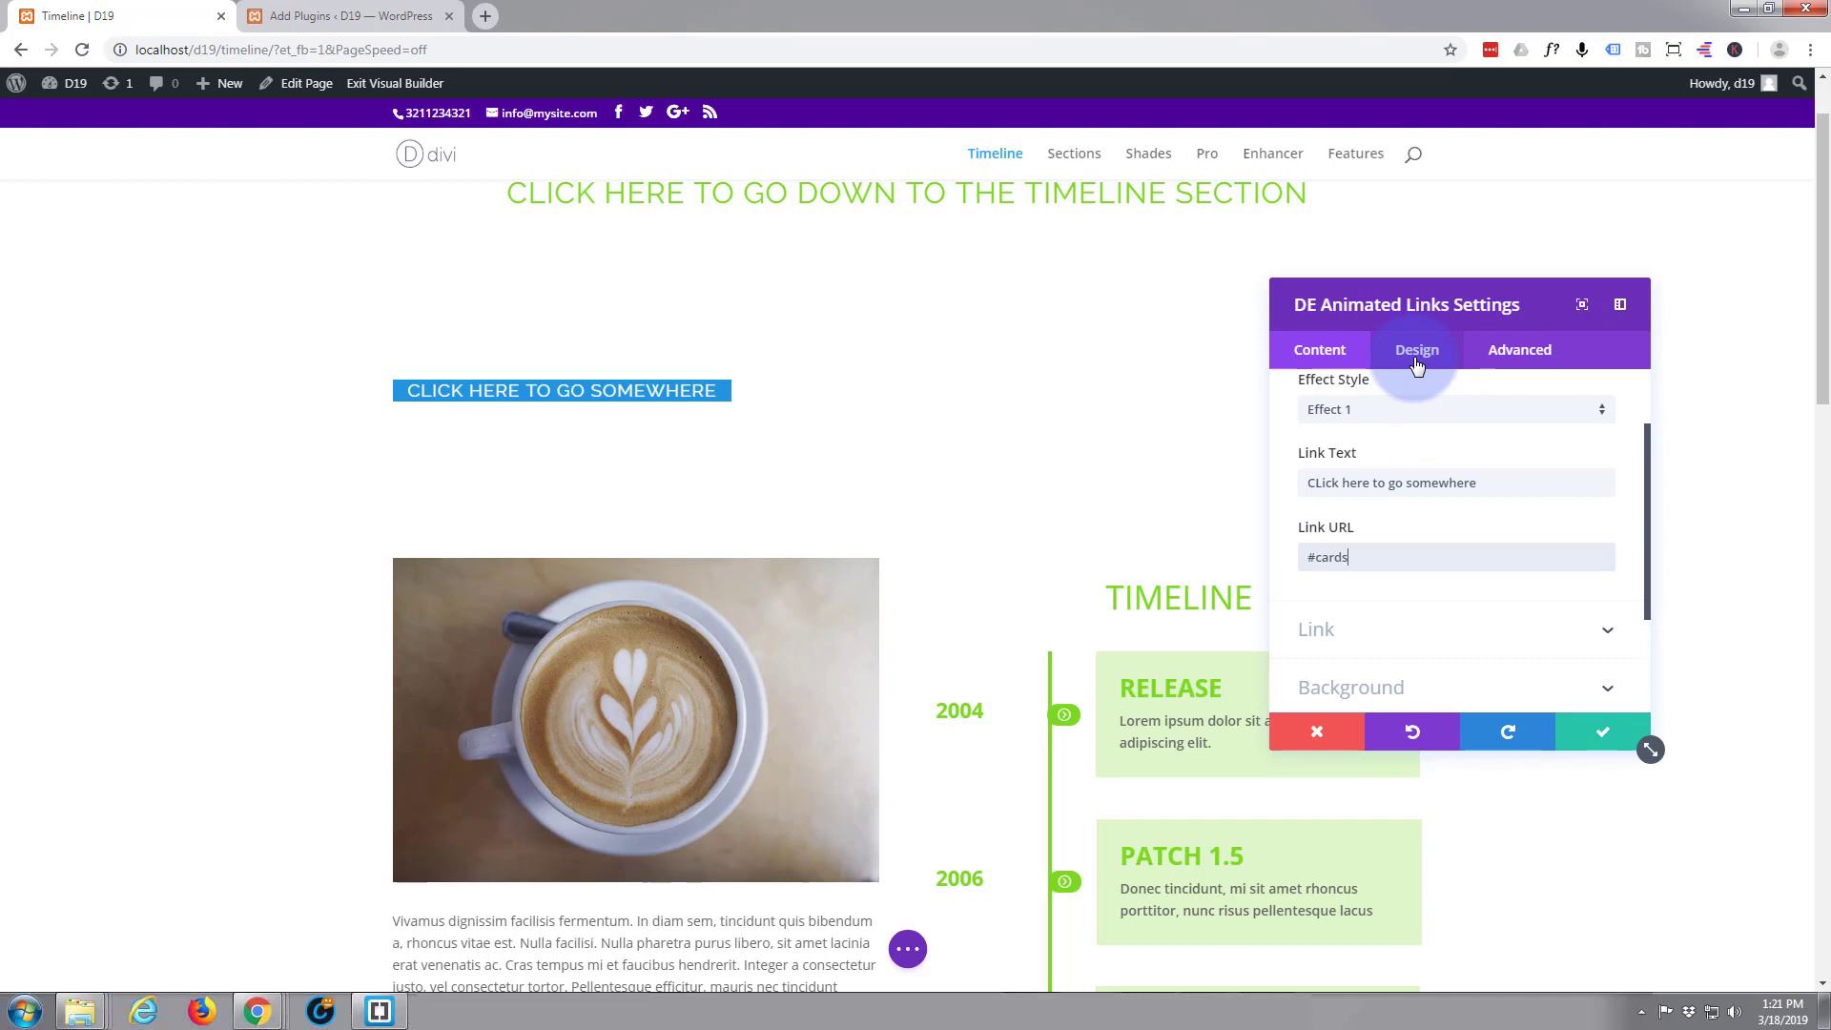
left_click(1418, 353)
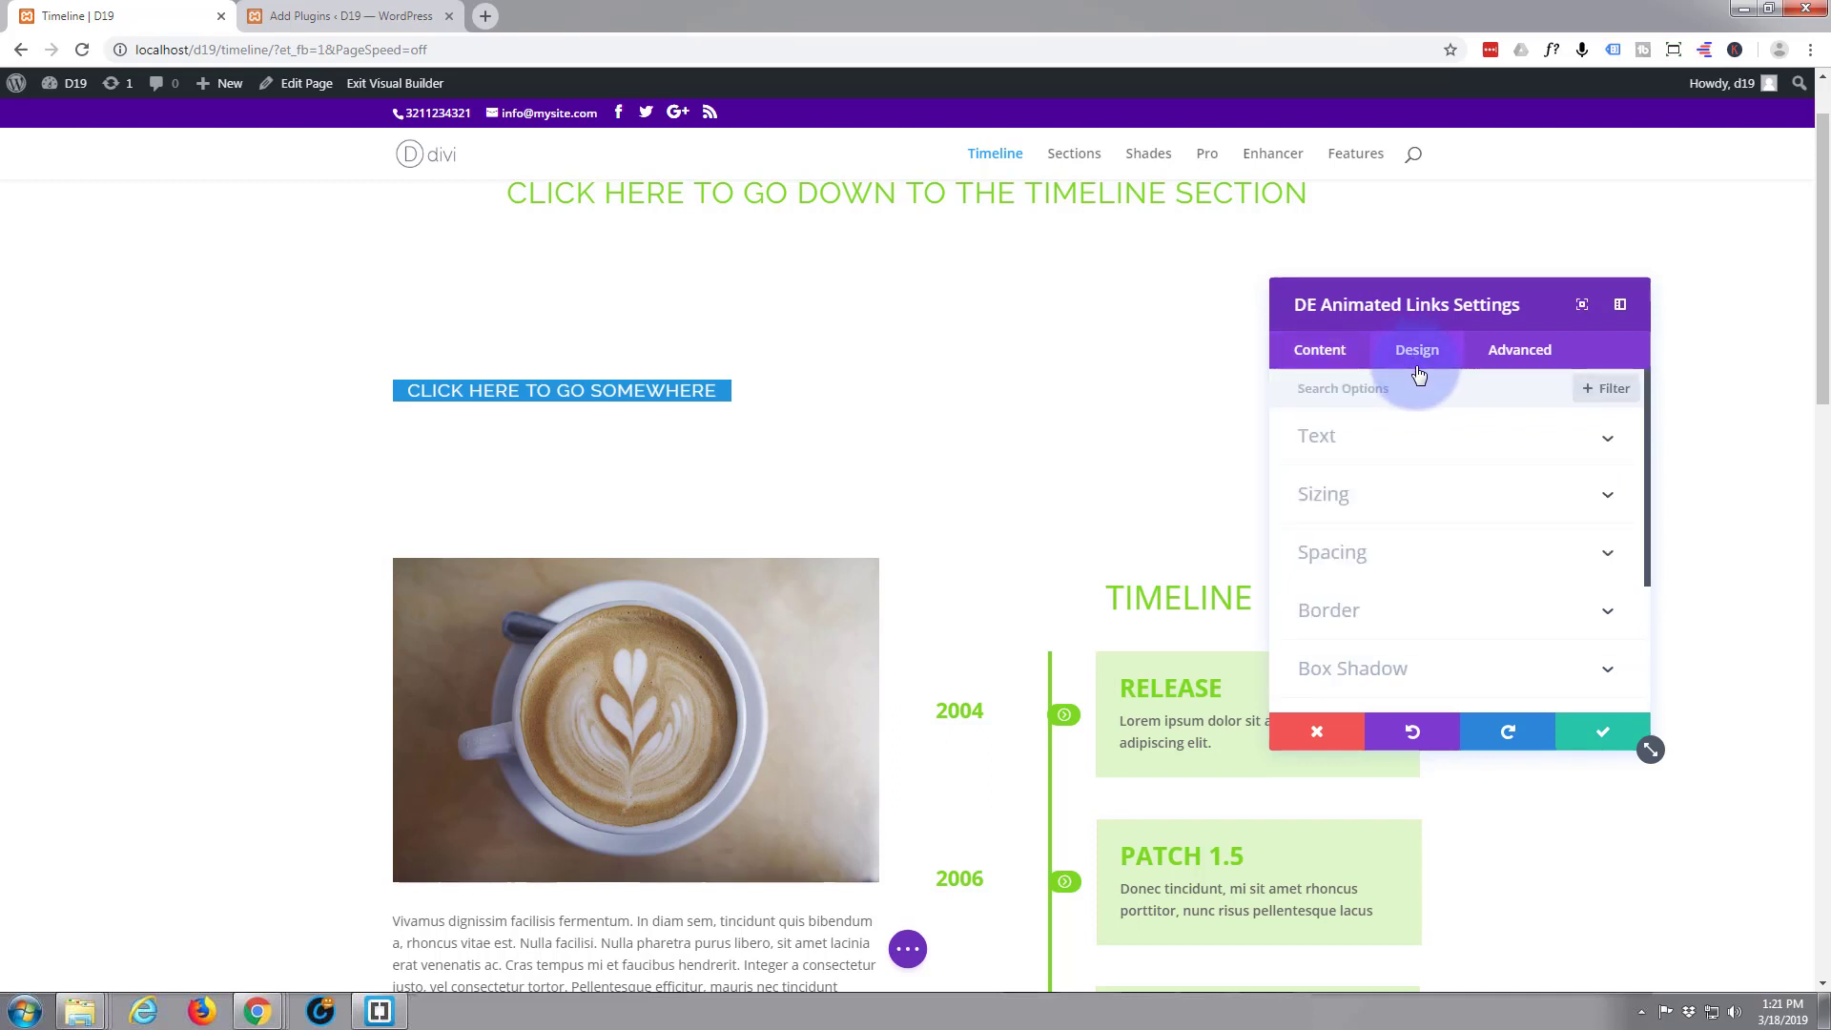
left_click(1297, 364)
left_click(1371, 436)
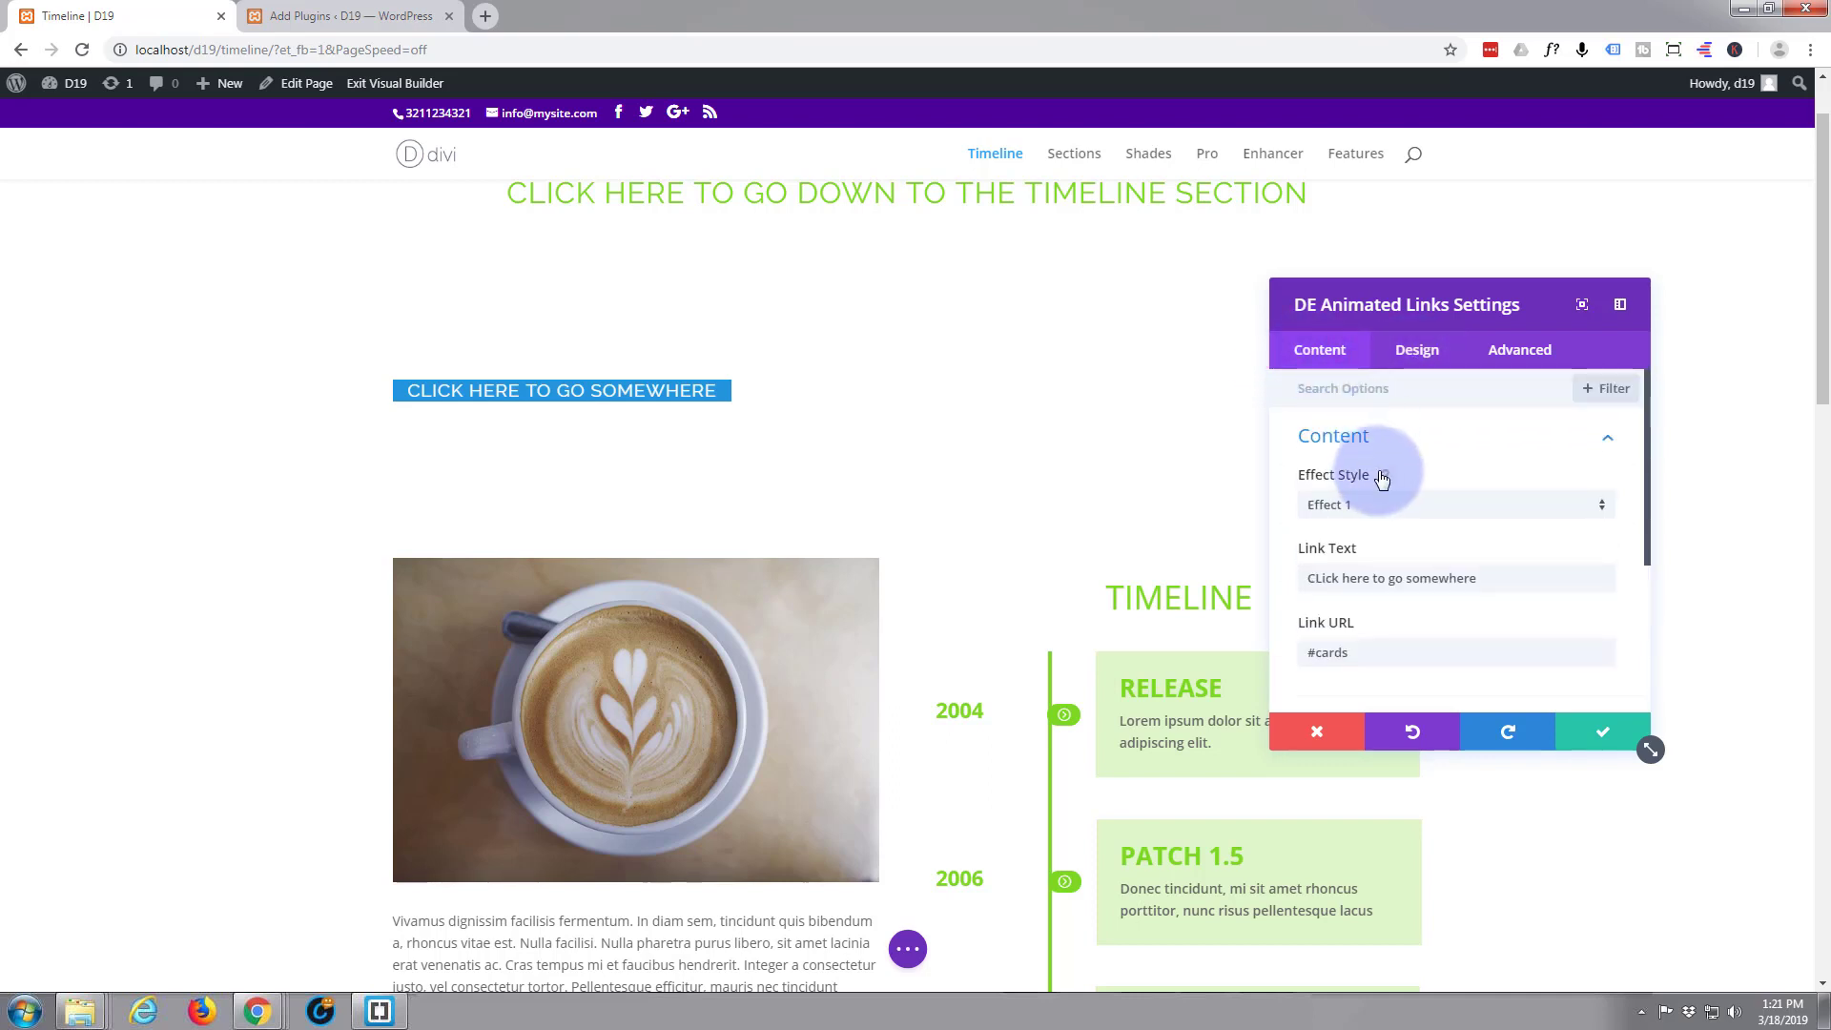
scroll(1382, 477, "down", 3)
left_click(1398, 528)
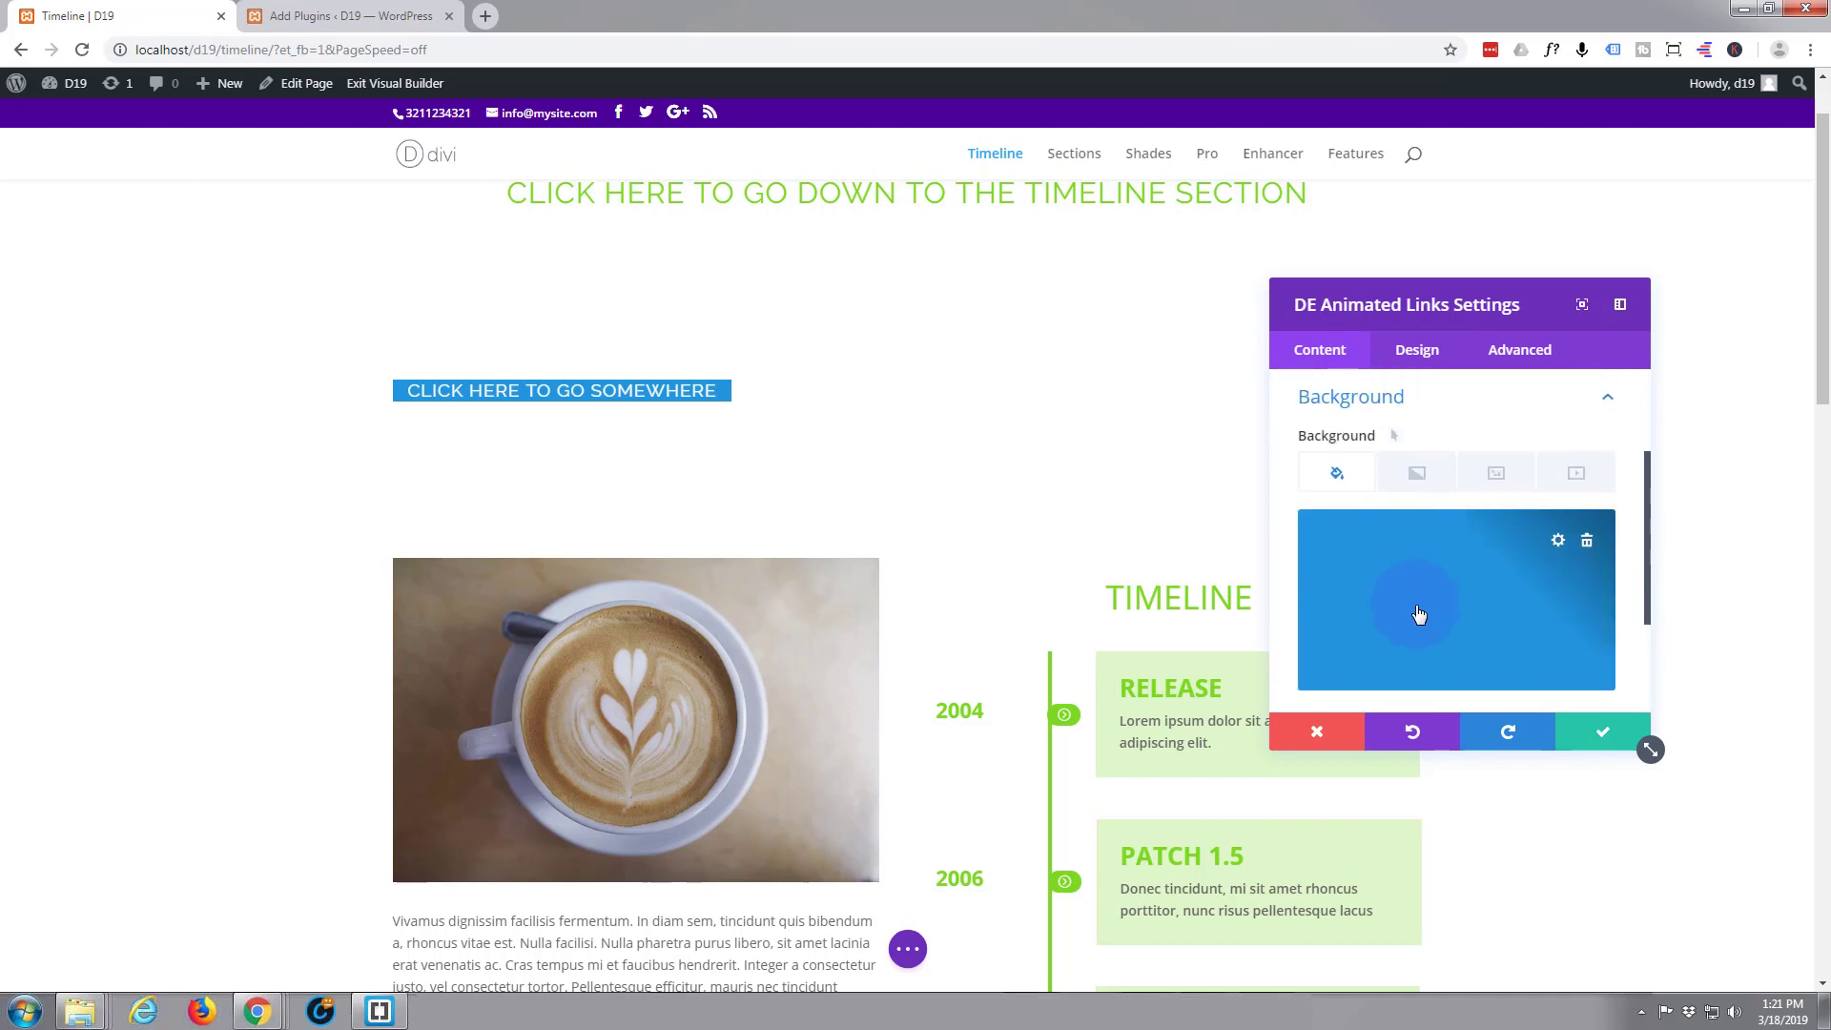
scroll(1421, 620, "down", 2)
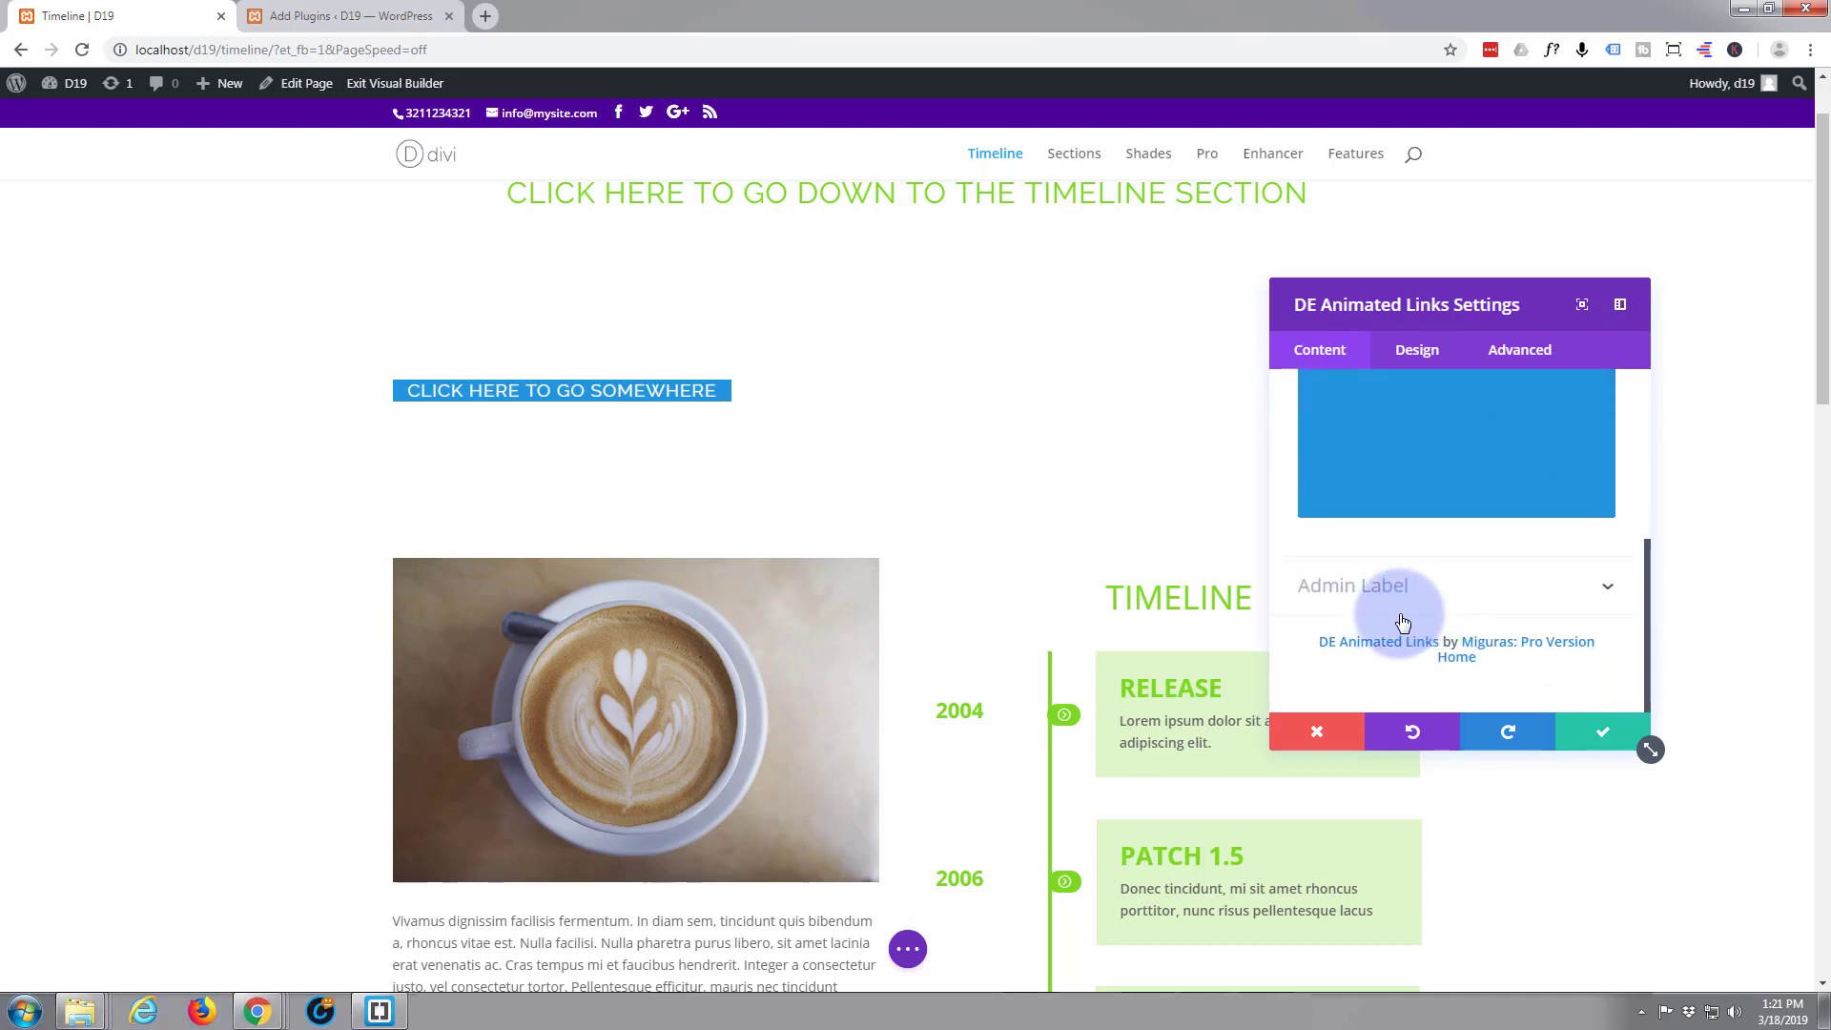
left_click(1395, 505)
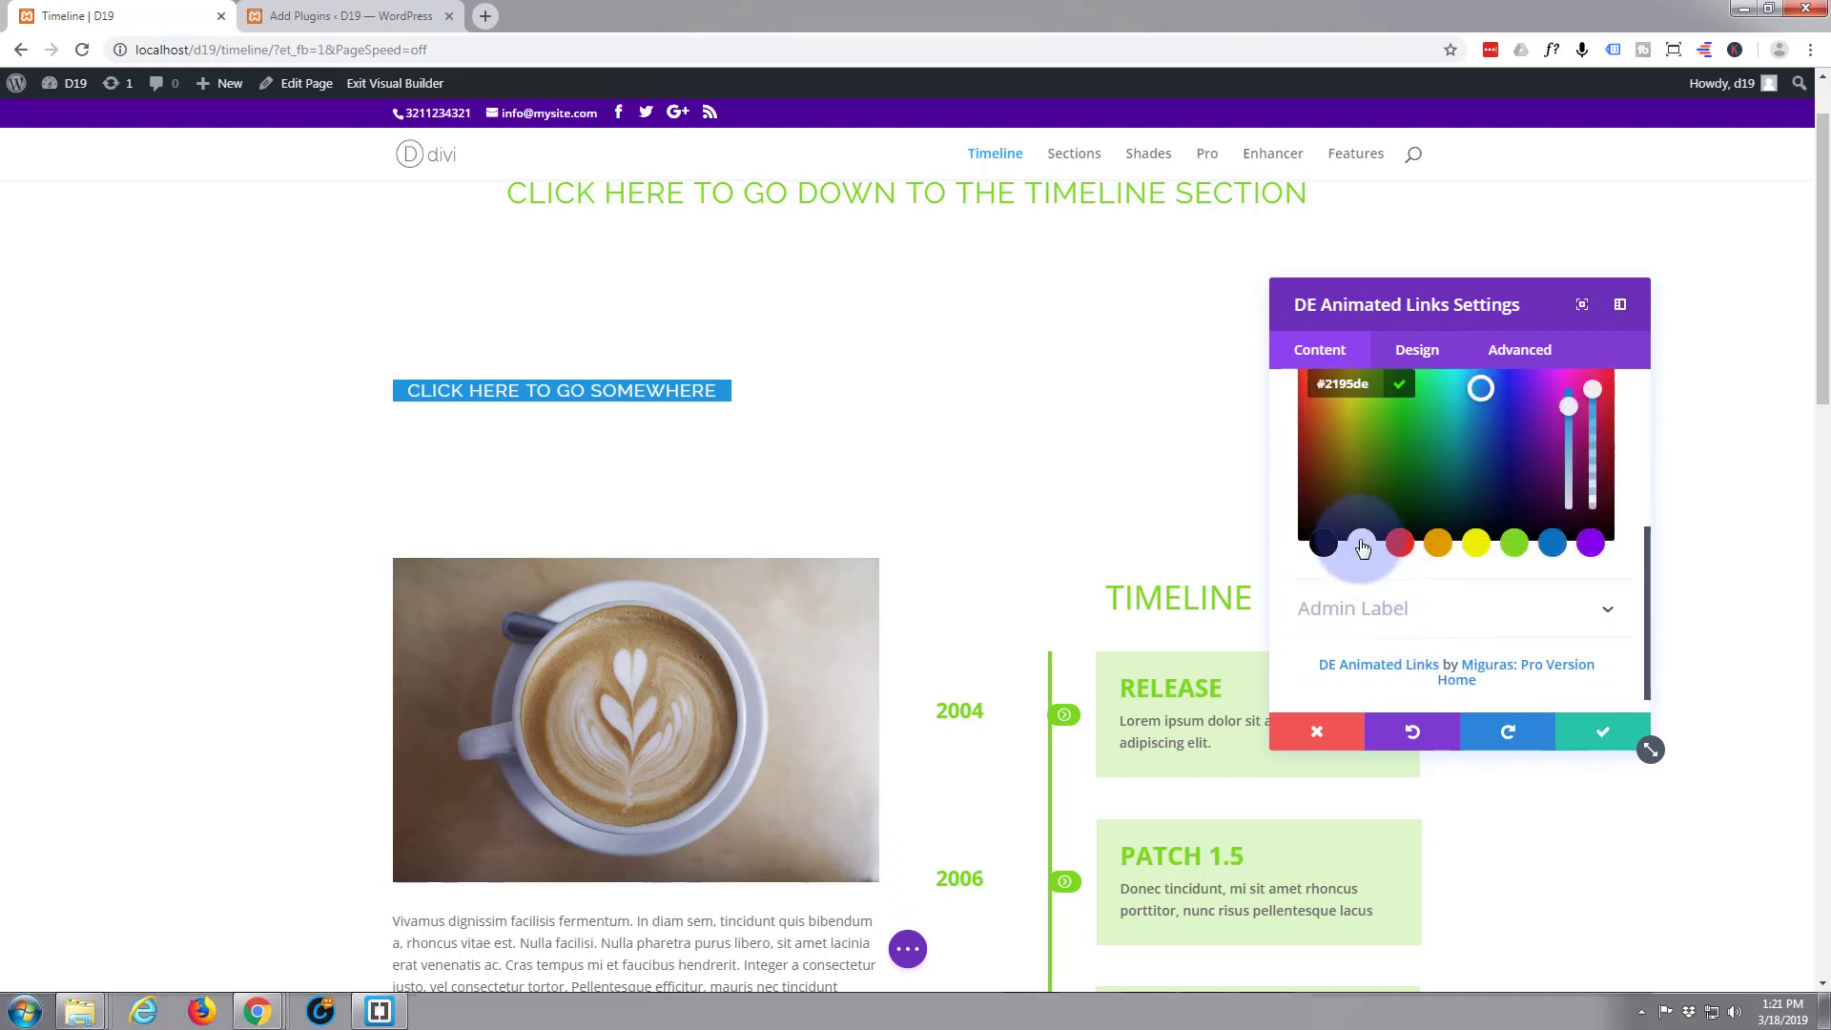
left_click(1362, 546)
Expand the Text group in the link's Design settings.
scroll(1388, 530, "up", 3)
left_click(1361, 448)
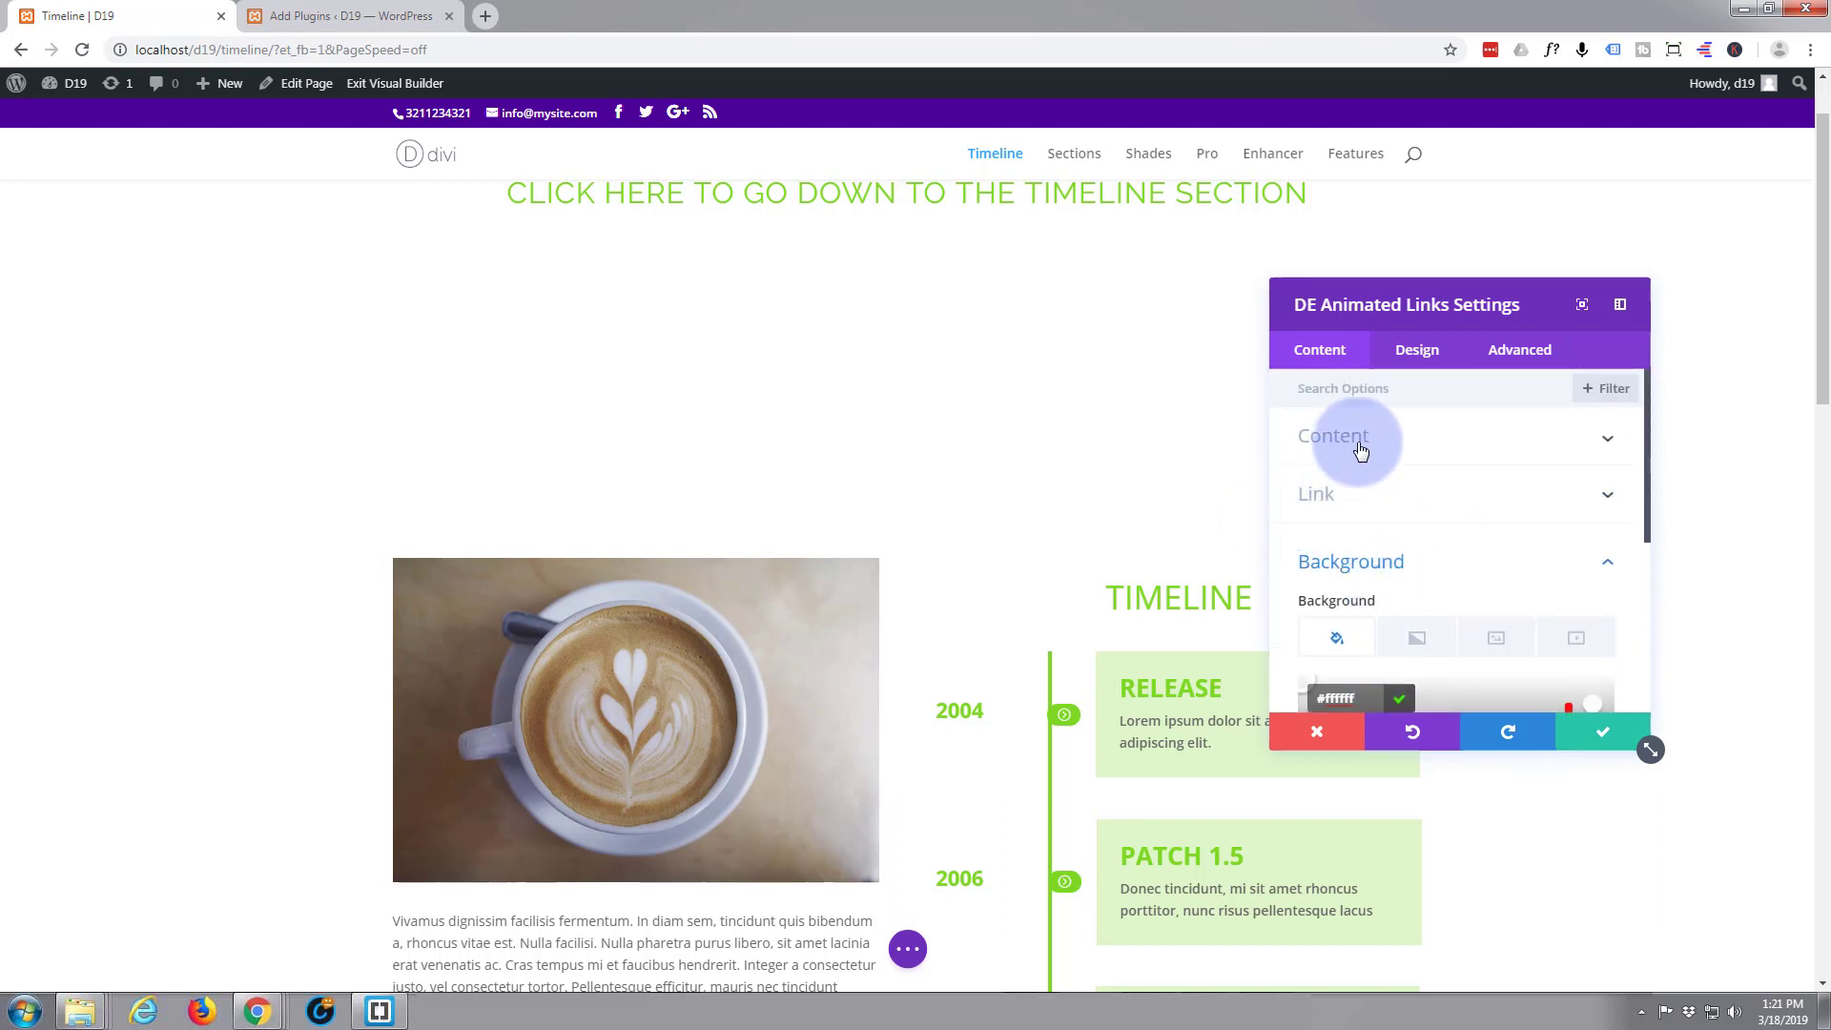
left_click(1421, 347)
left_click(1431, 448)
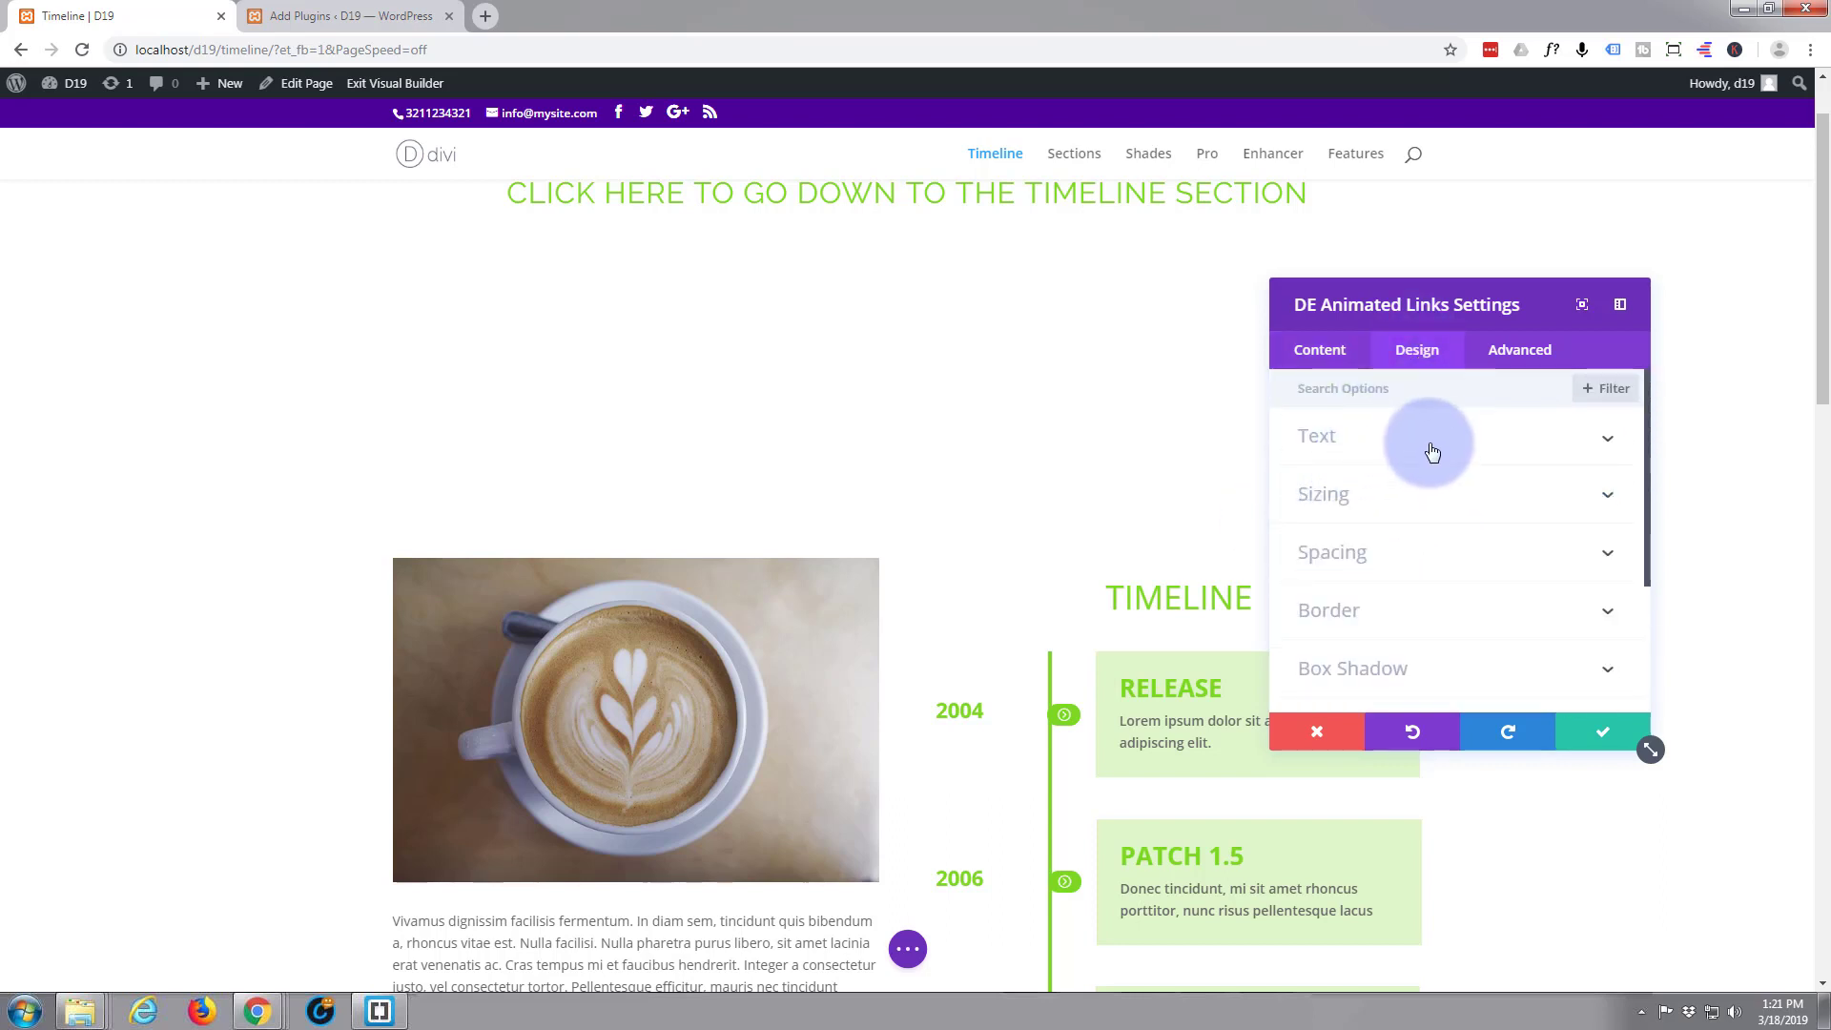
Style the link text green at 44px, centre-aligned, with 7px letter spacing.
scroll(1429, 453, "down", 3)
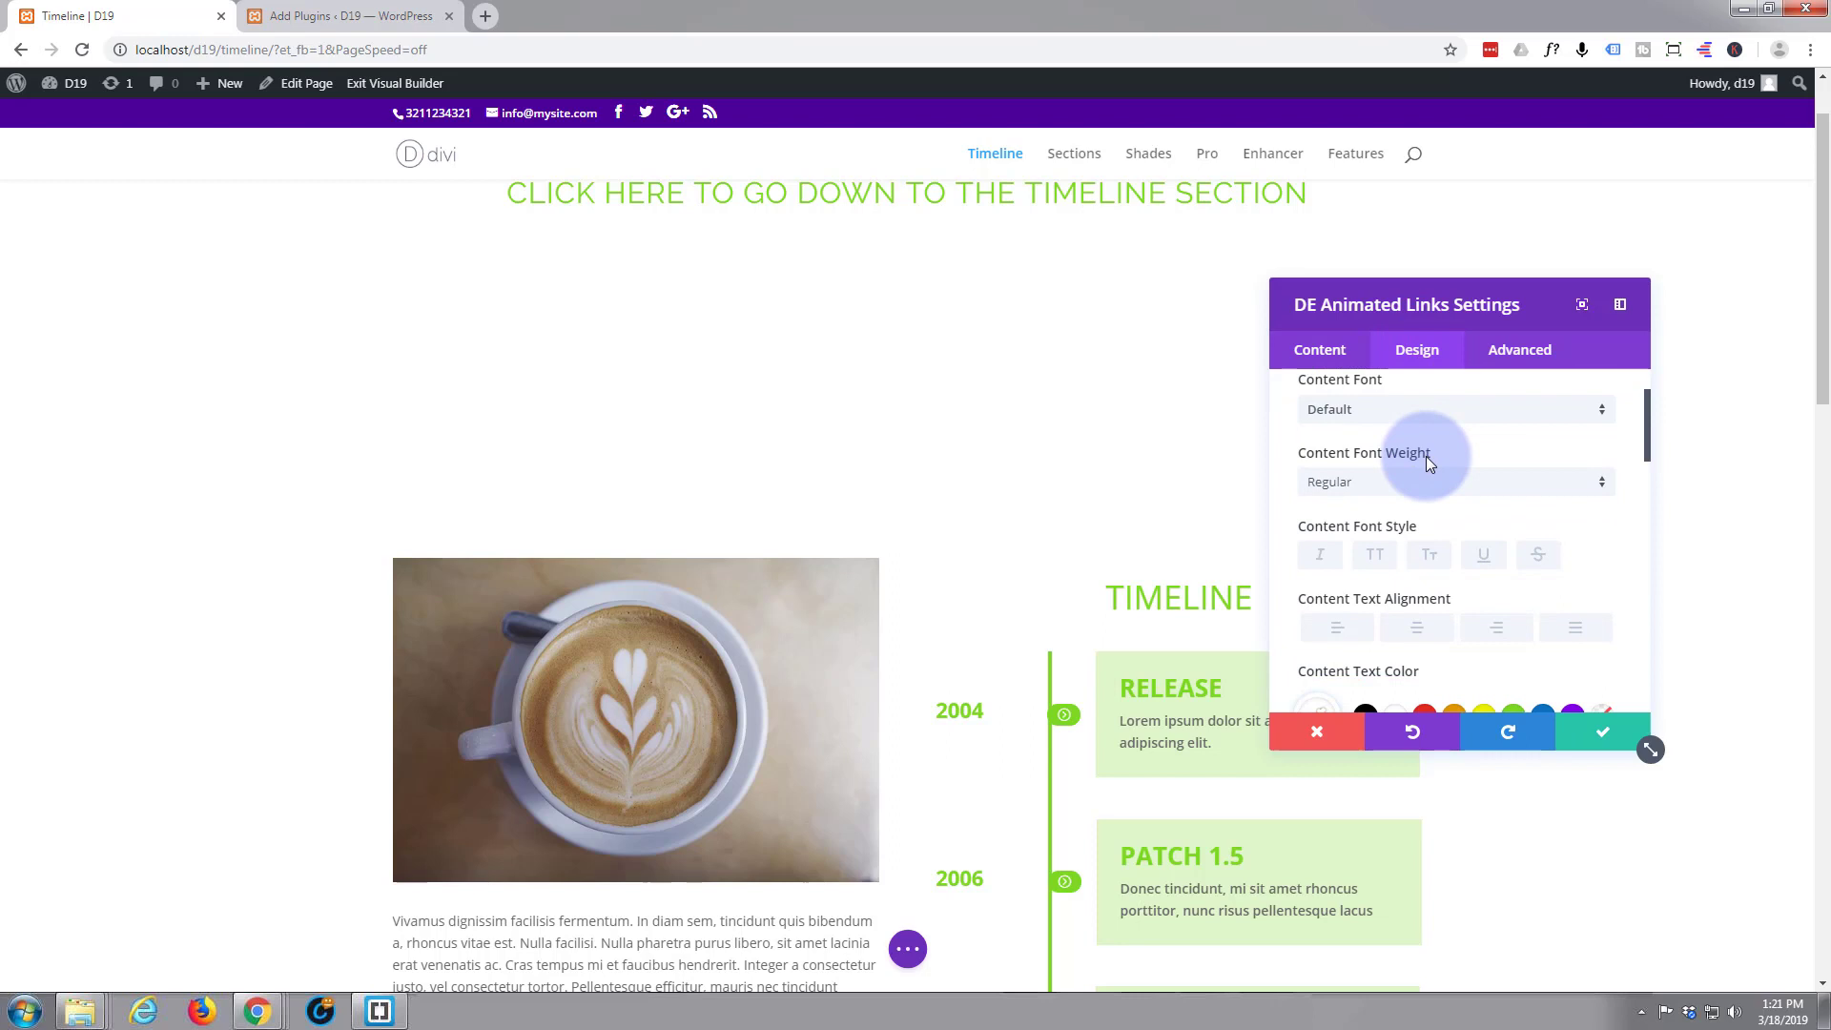
scroll(1429, 465, "down", 1)
left_click(1513, 527)
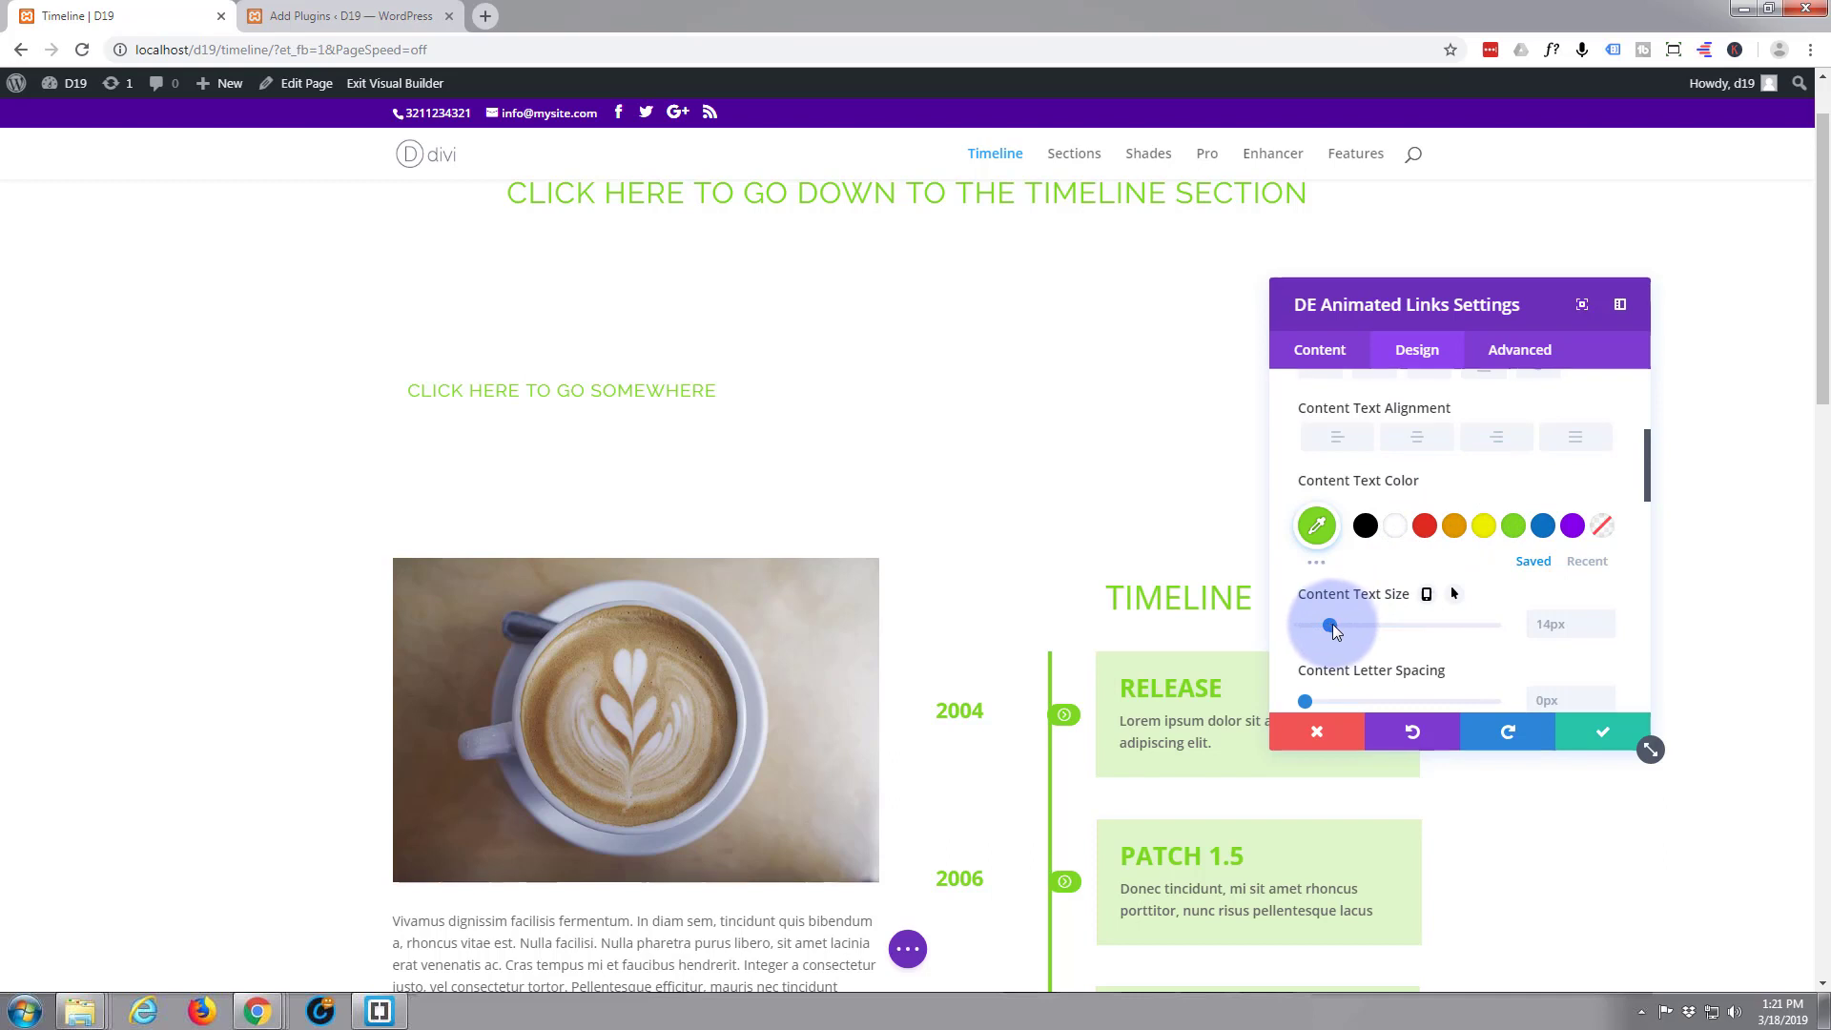
left_click_drag(1332, 624, 1386, 622)
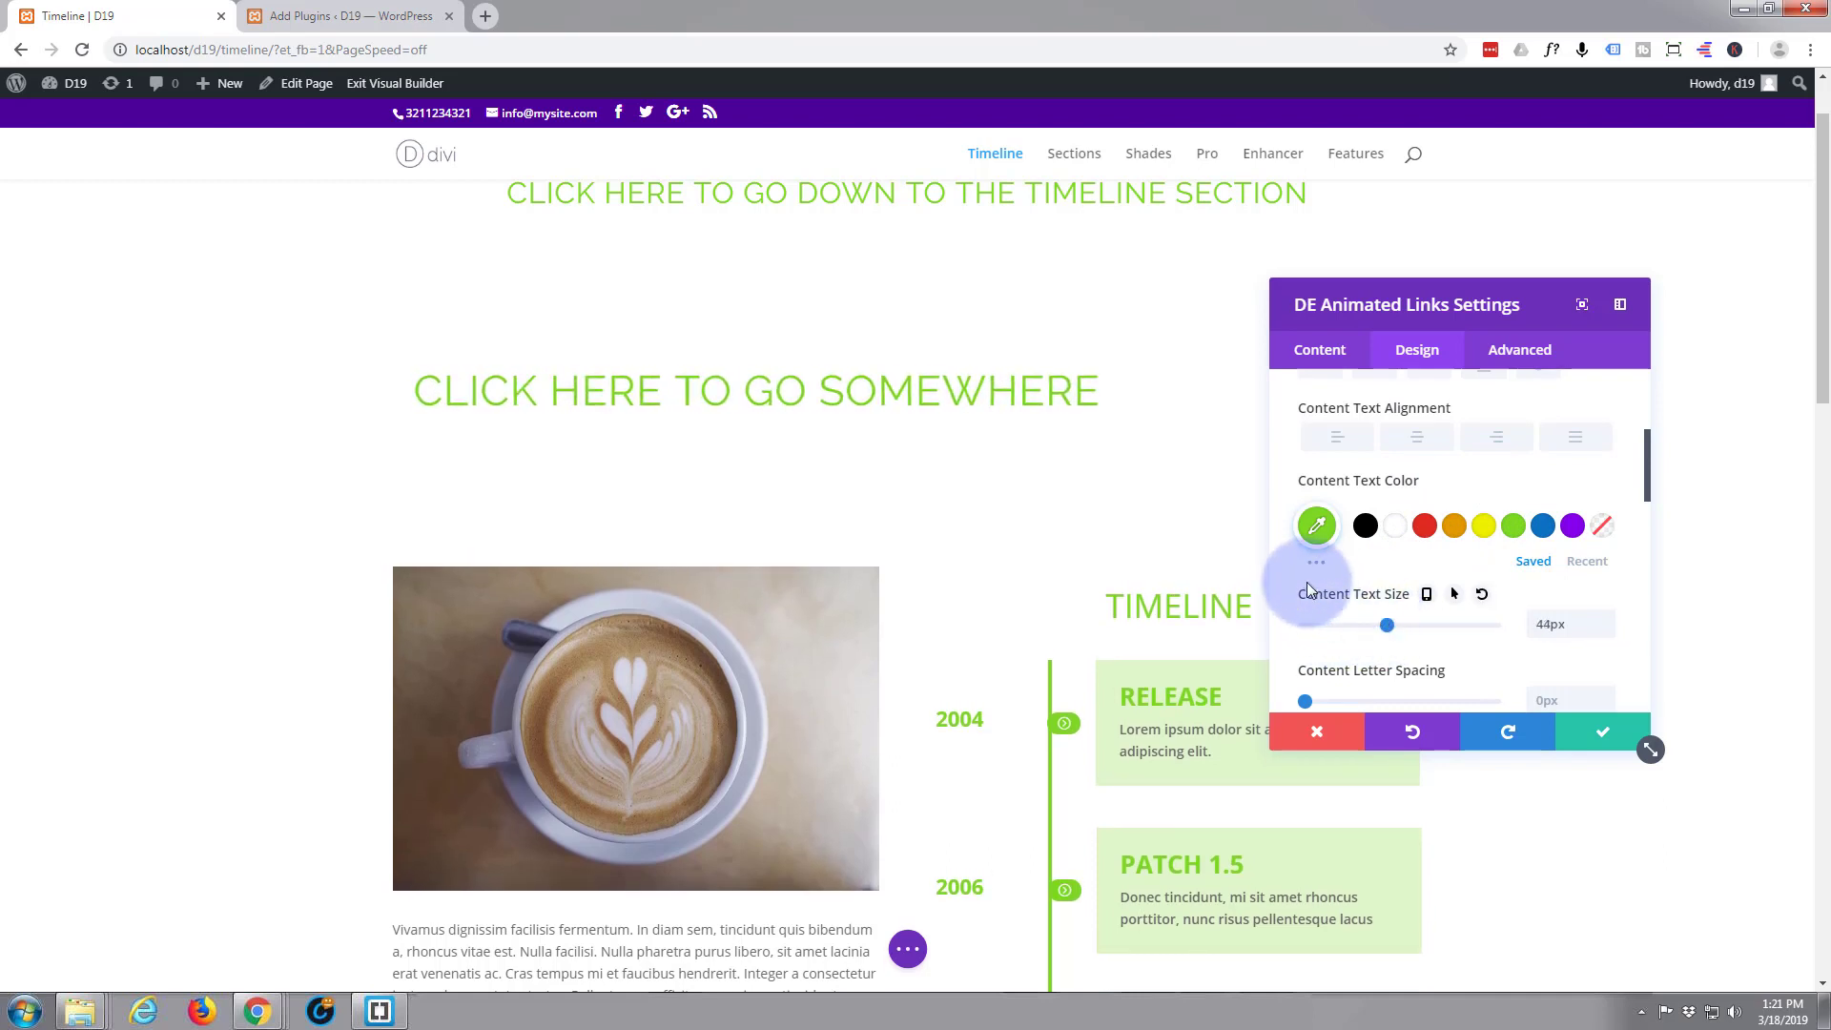
left_click(1418, 438)
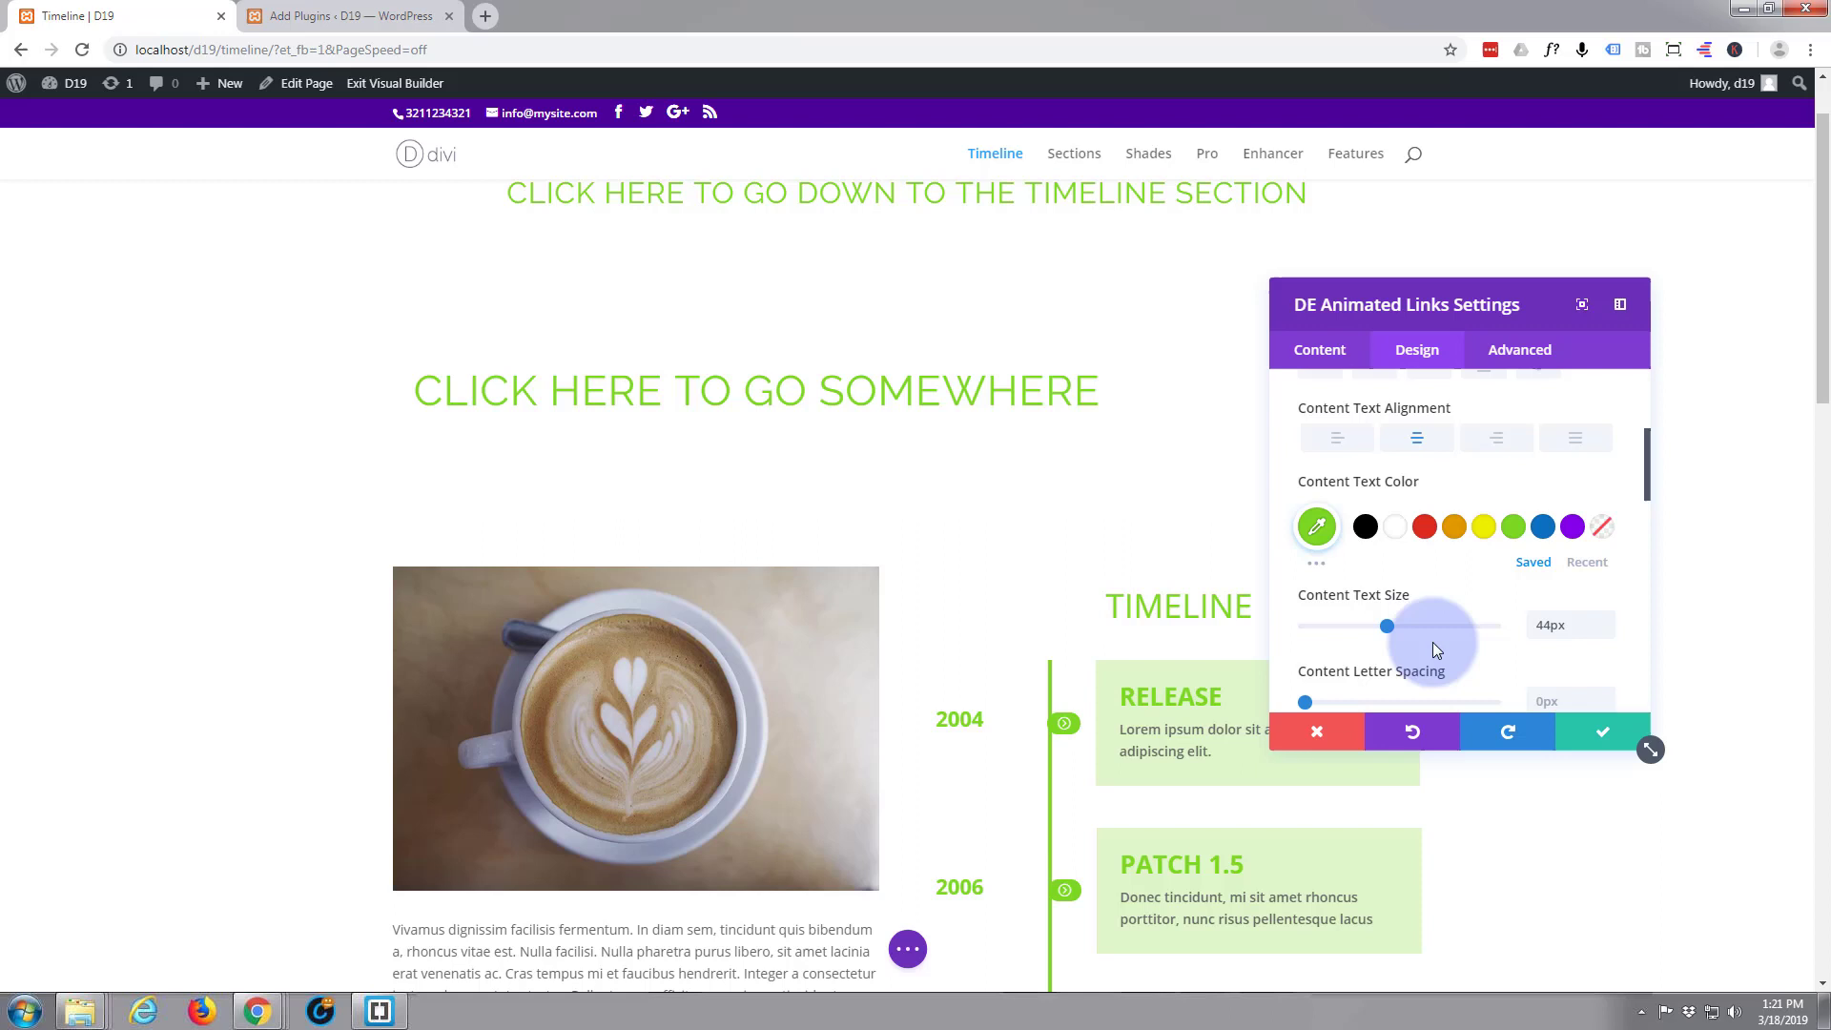
scroll(1438, 618, "down", 1)
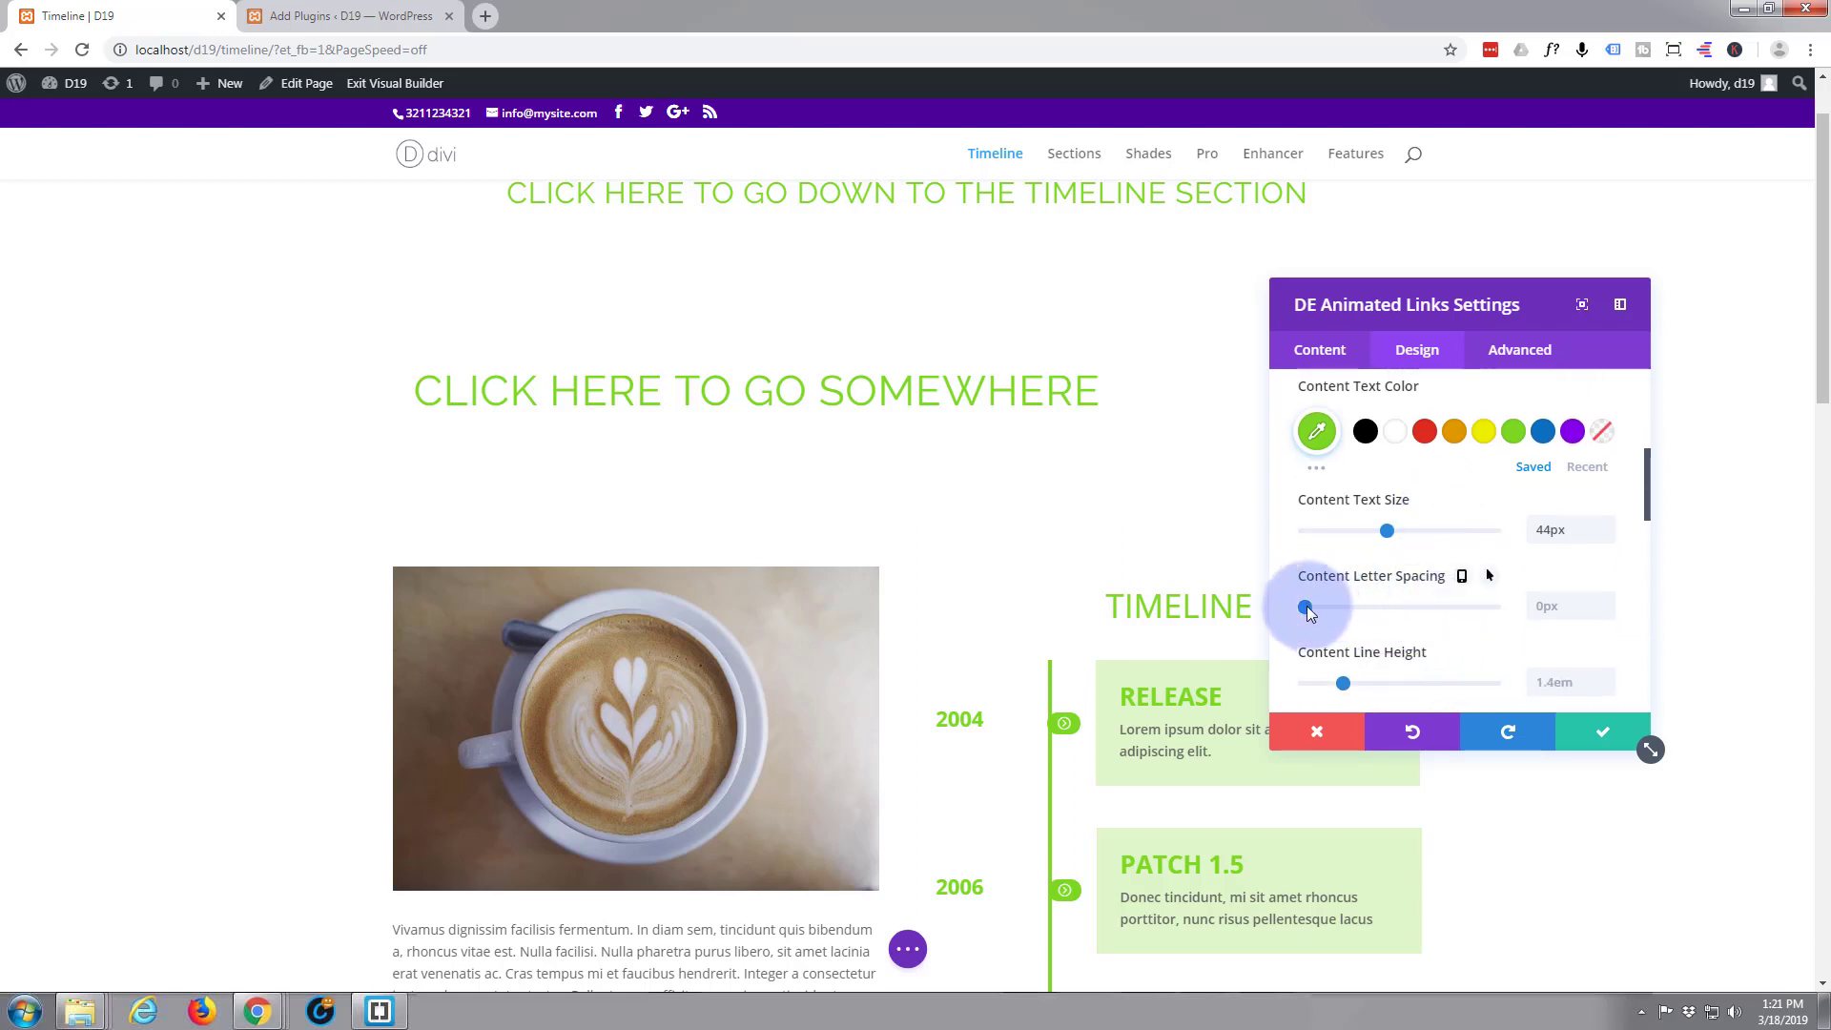
left_click_drag(1306, 605, 1319, 607)
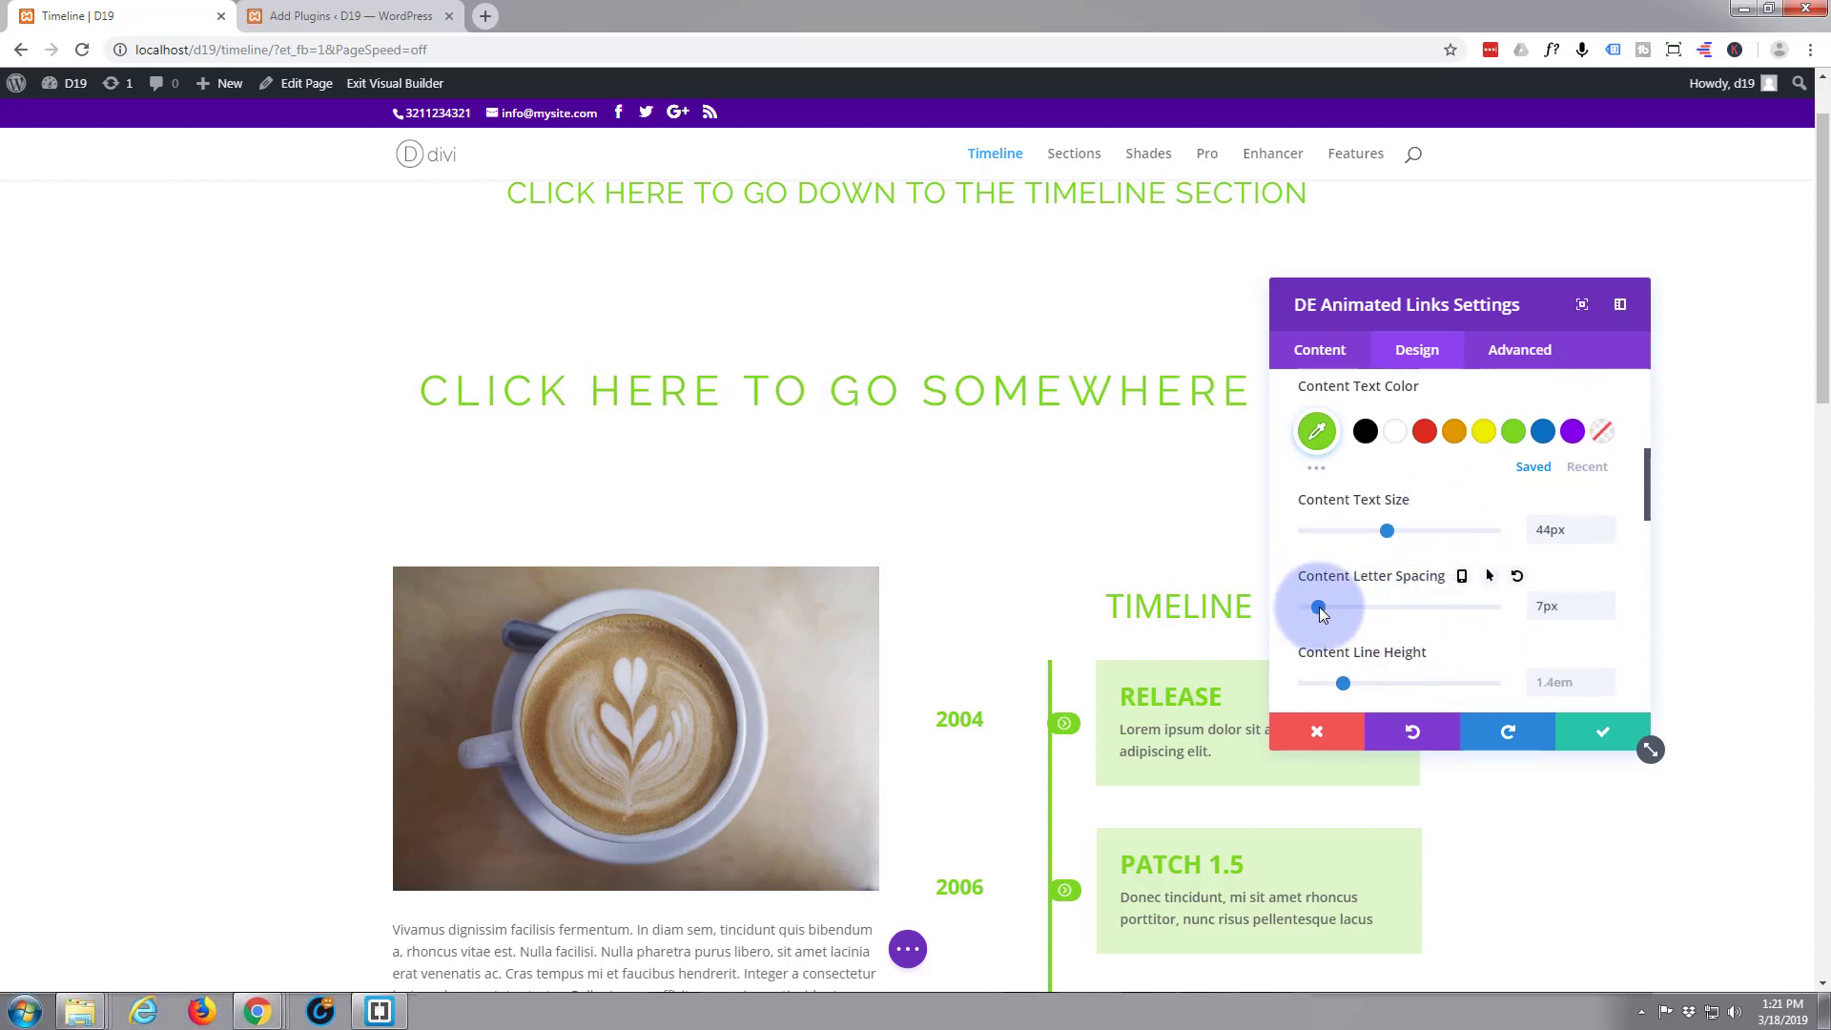
scroll(1393, 612, "up", 1)
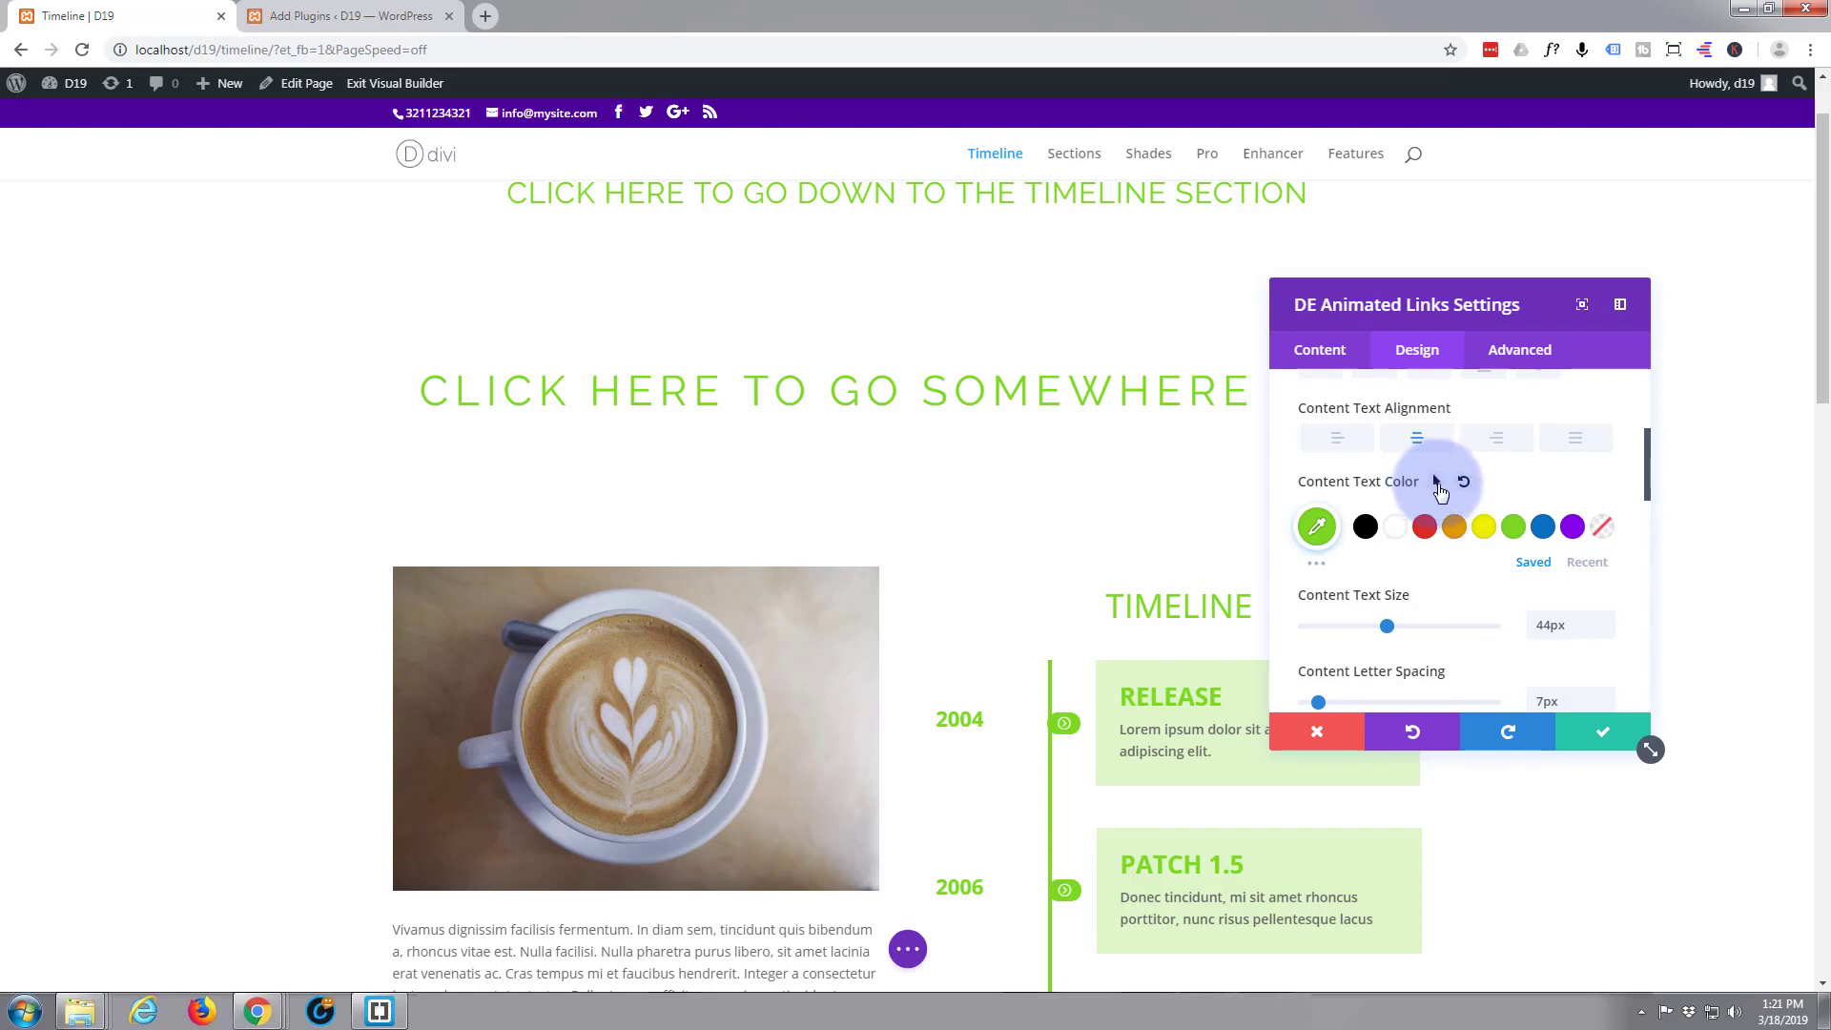
Set the link's hover text colour to red.
left_click(1437, 484)
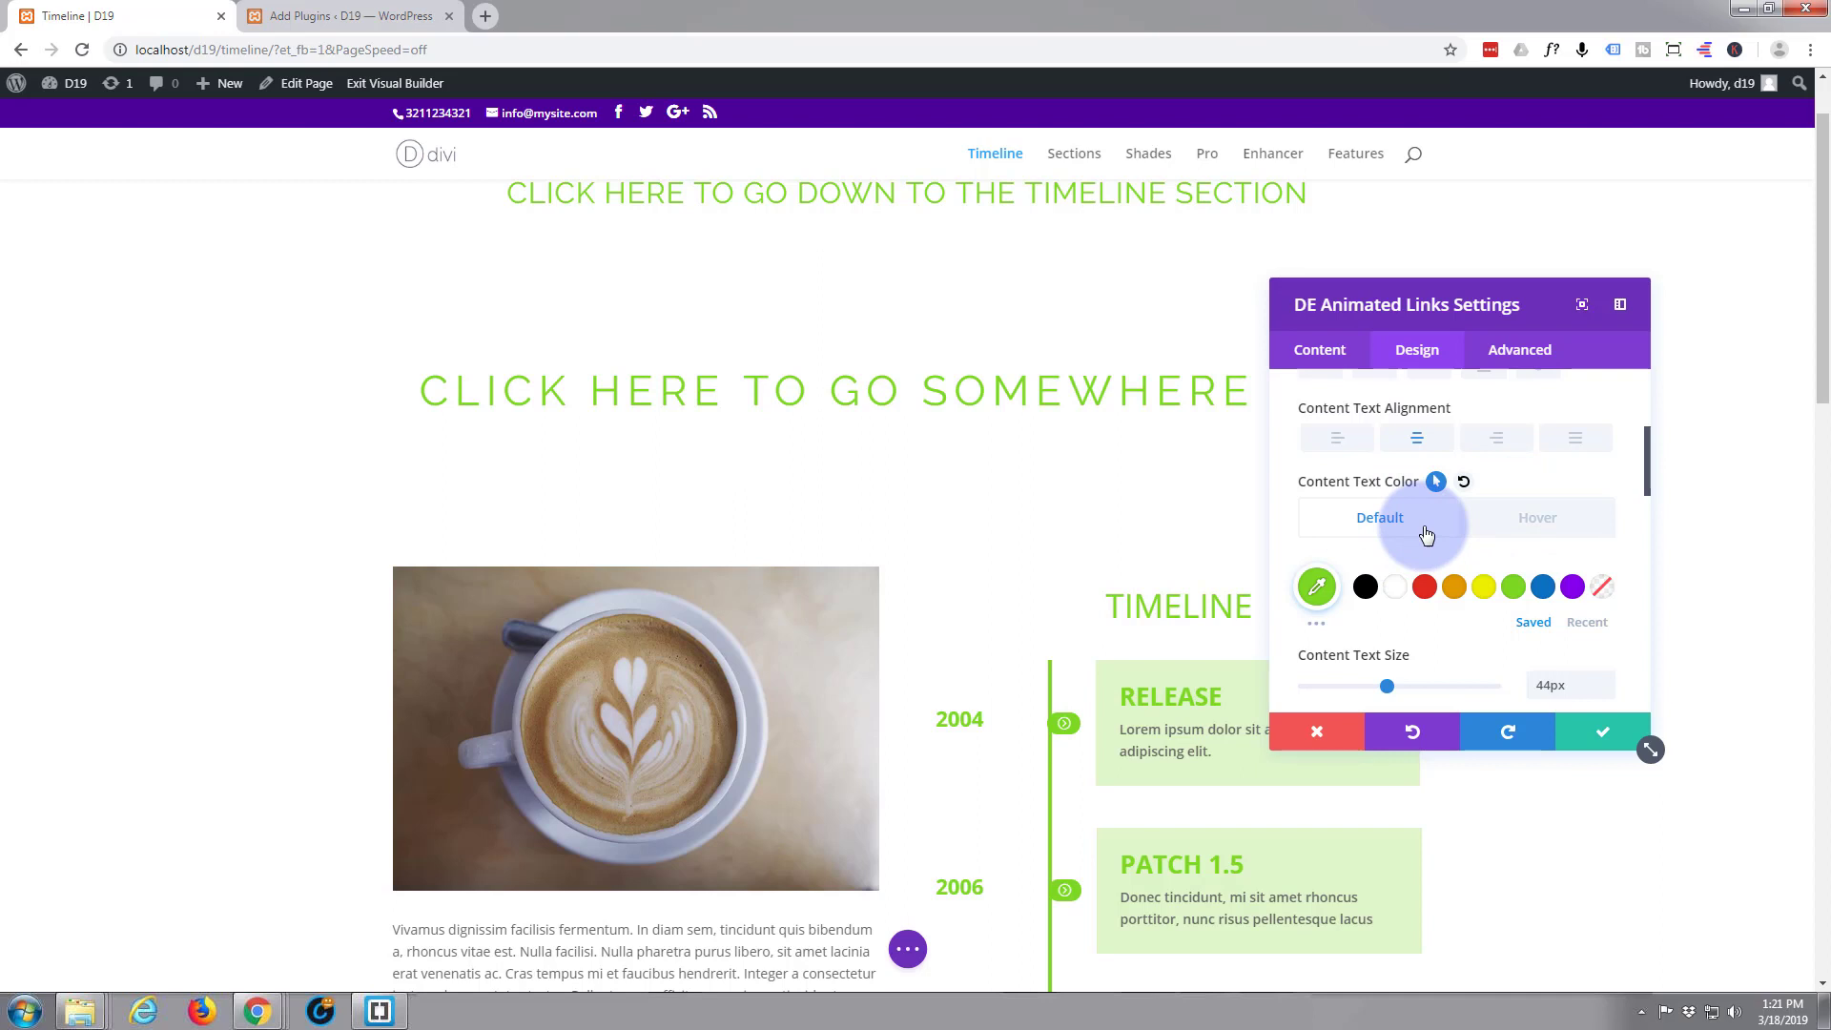
left_click(1539, 528)
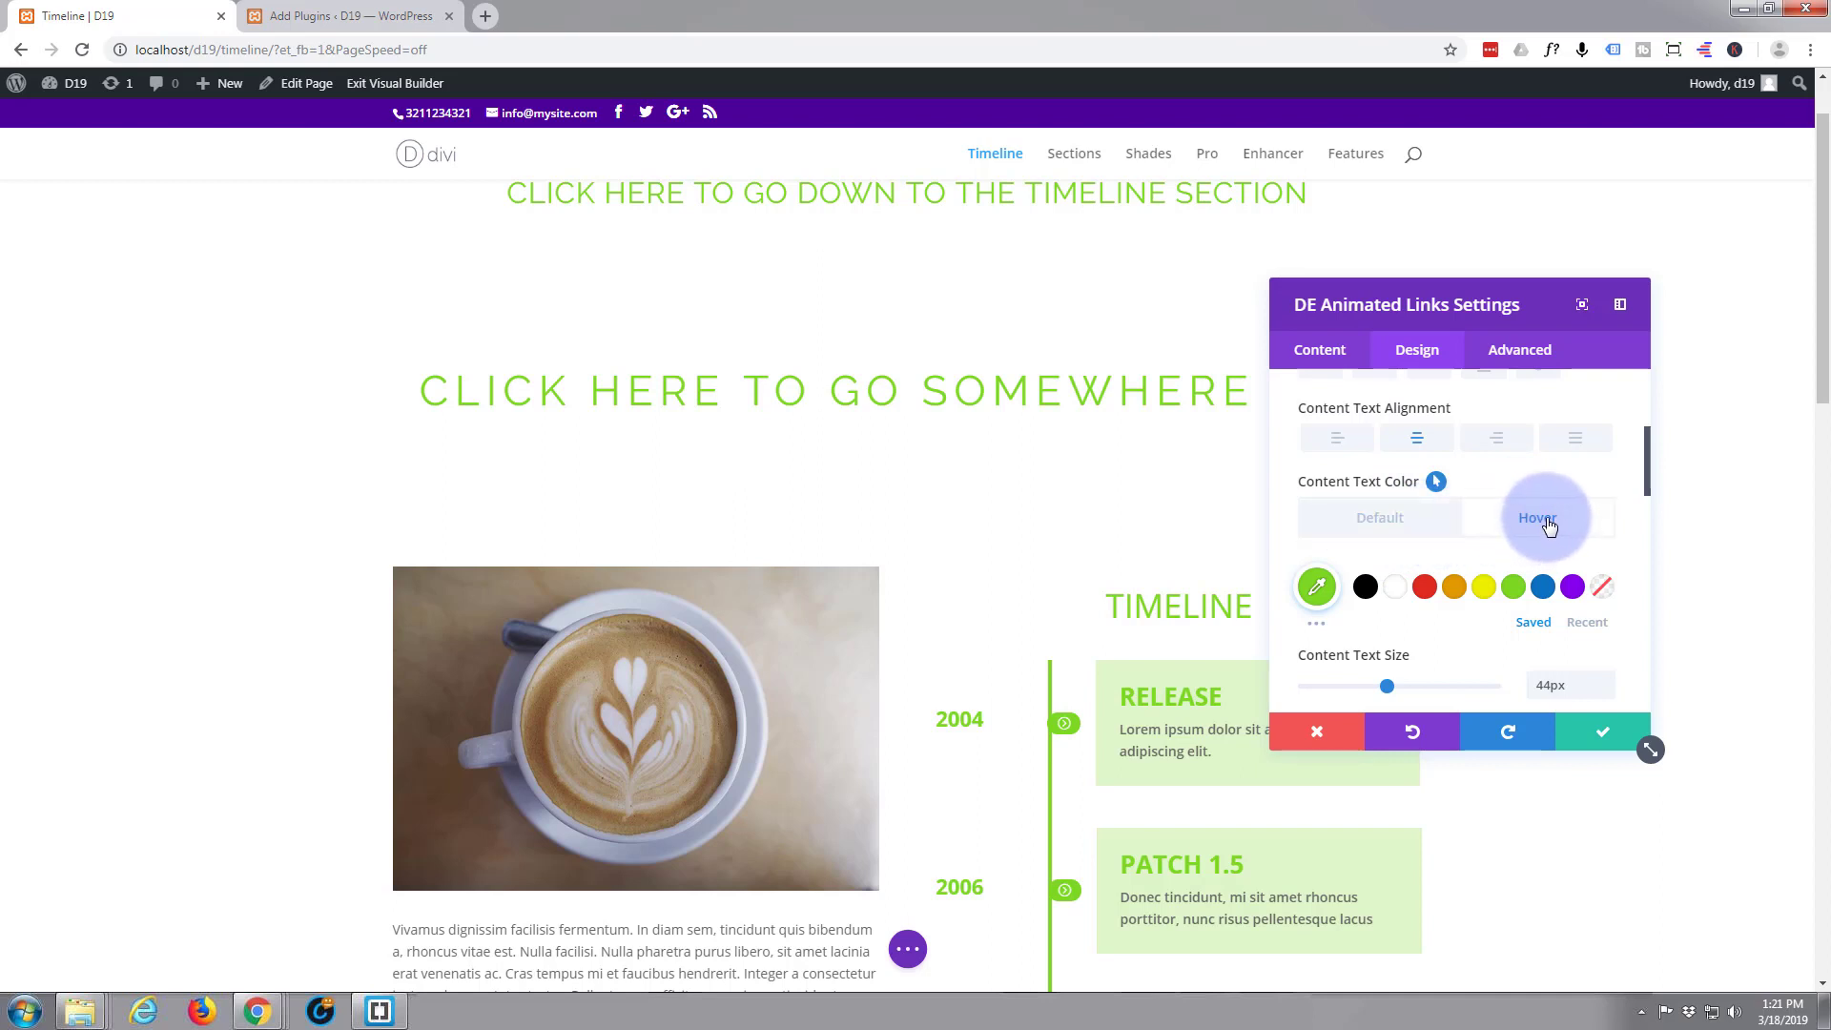
left_click(1425, 588)
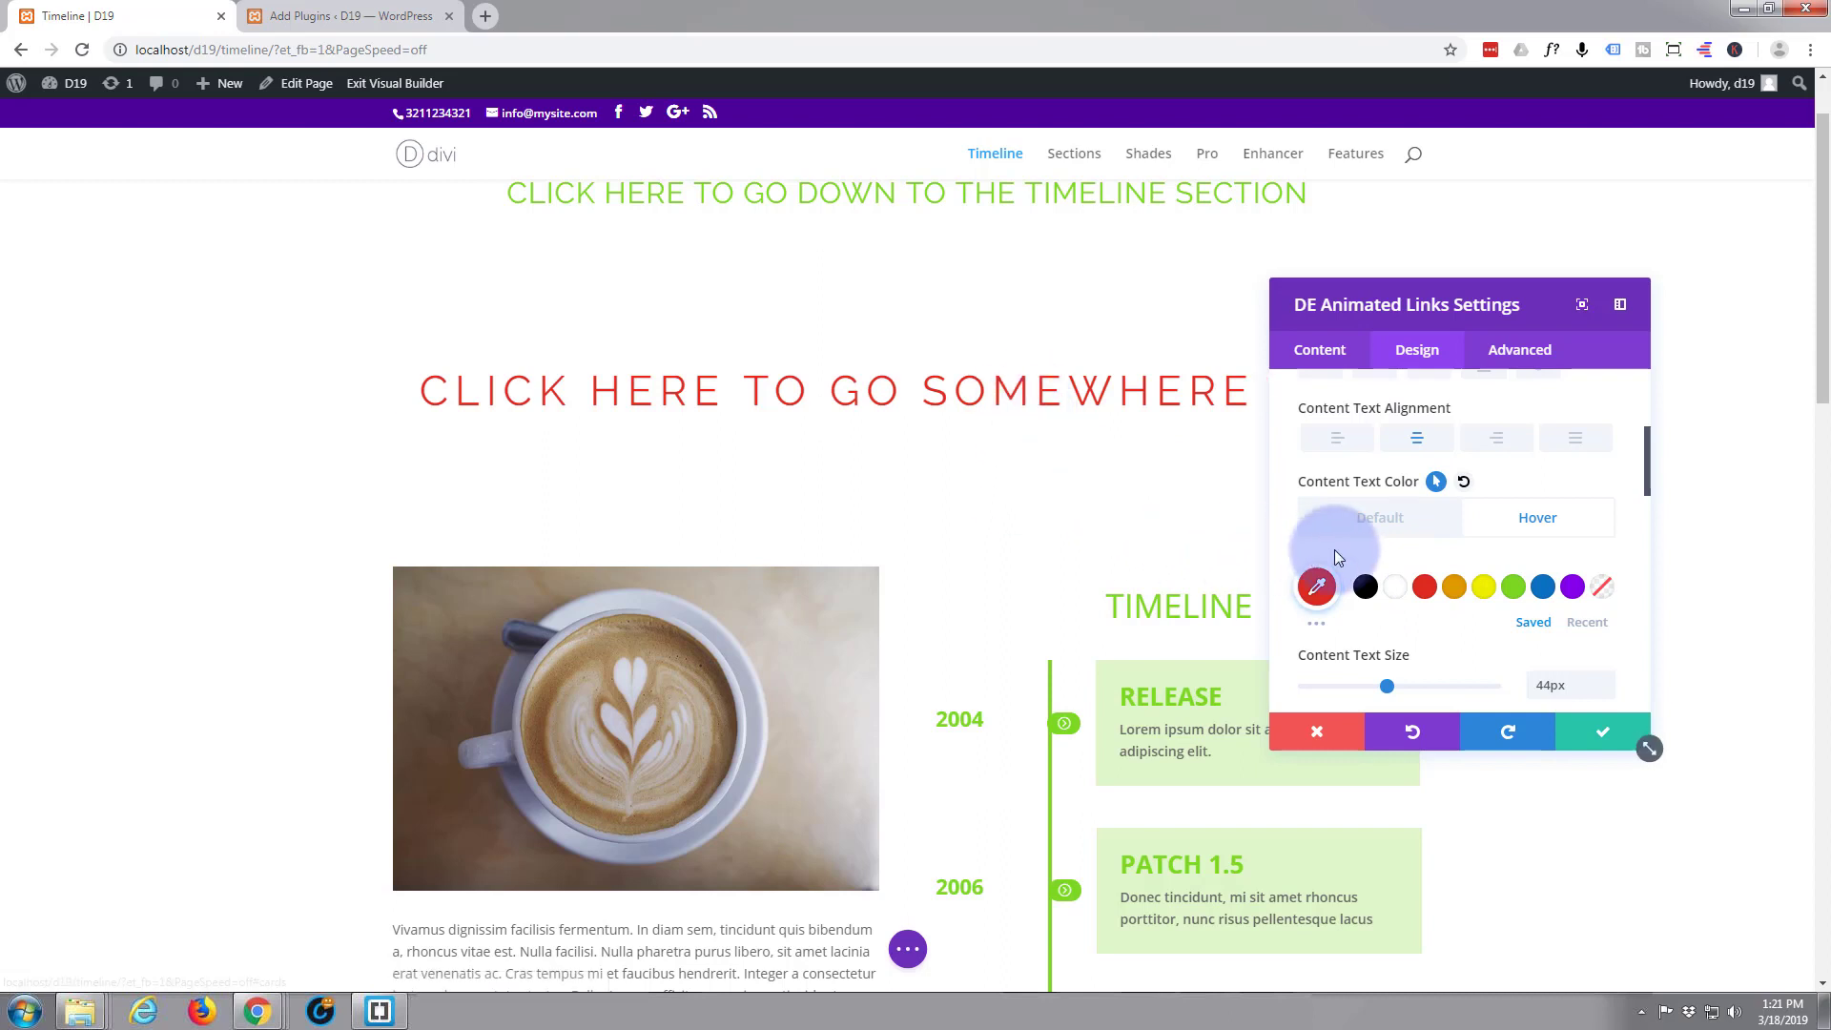
Set the link's Text Orientation to centre so it sits centred on the page.
scroll(1440, 589, "down", 2)
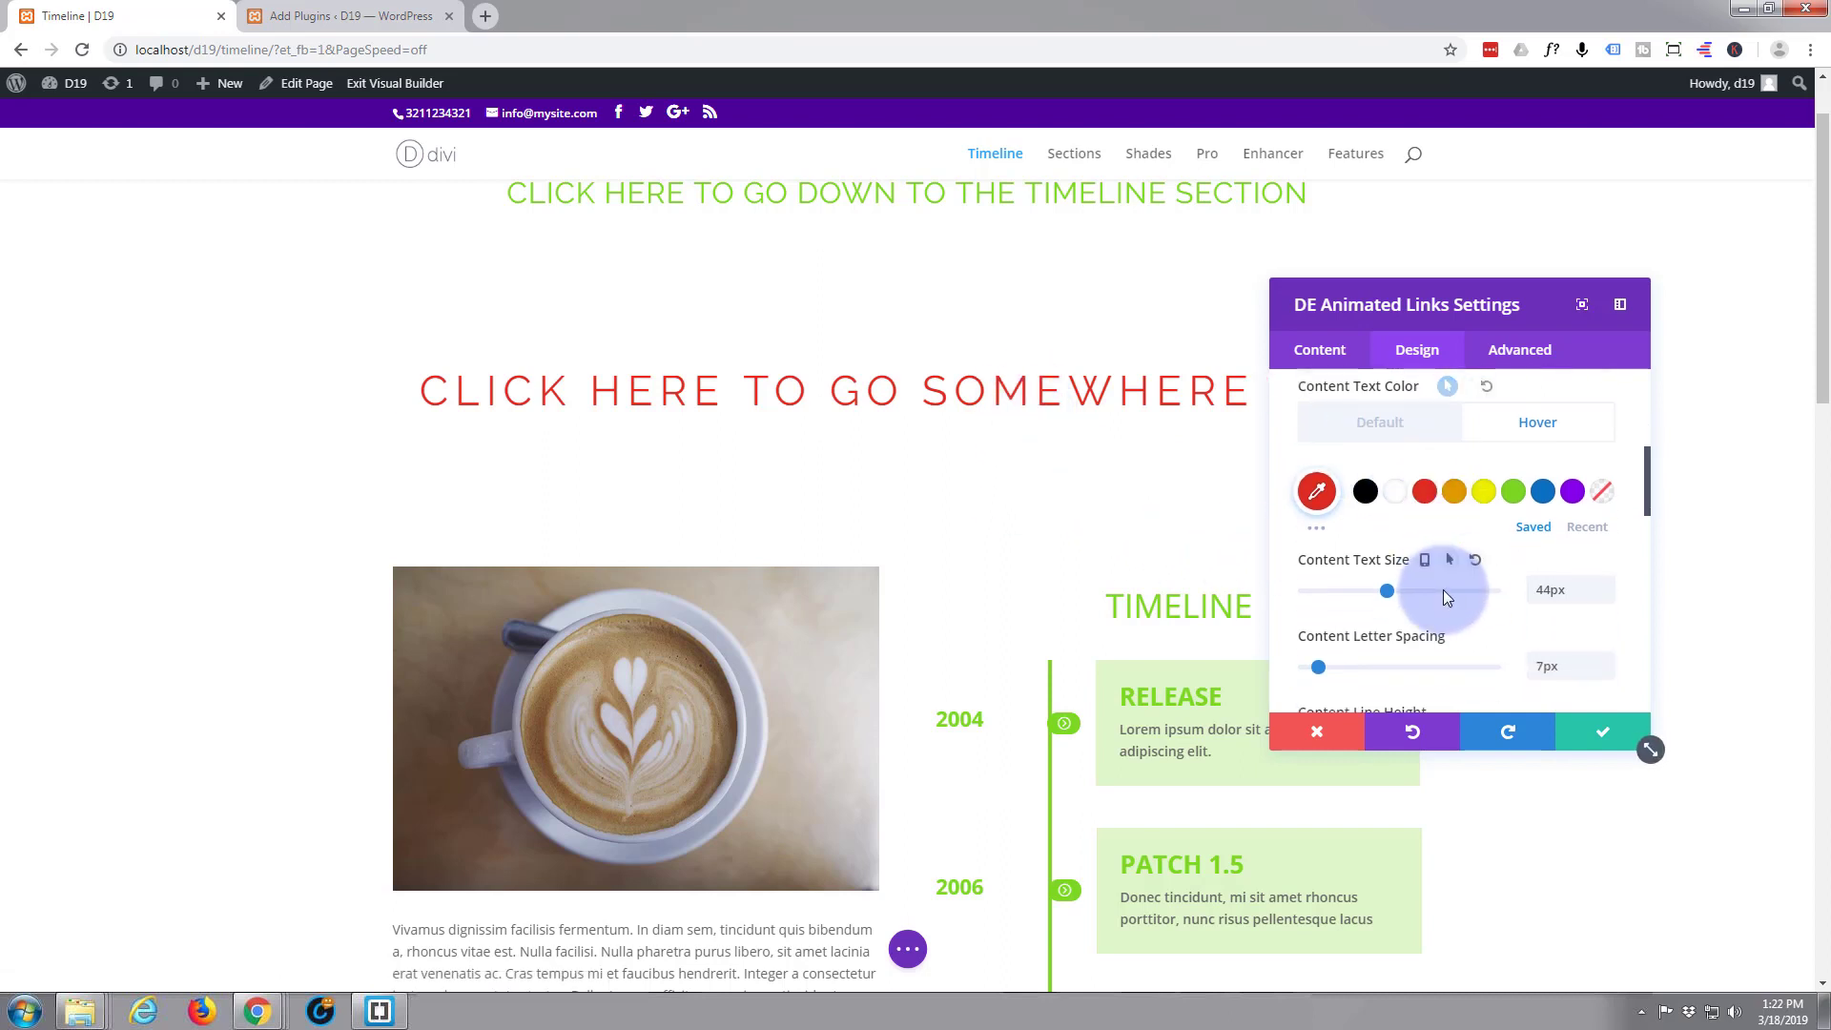
scroll(1445, 595, "down", 1)
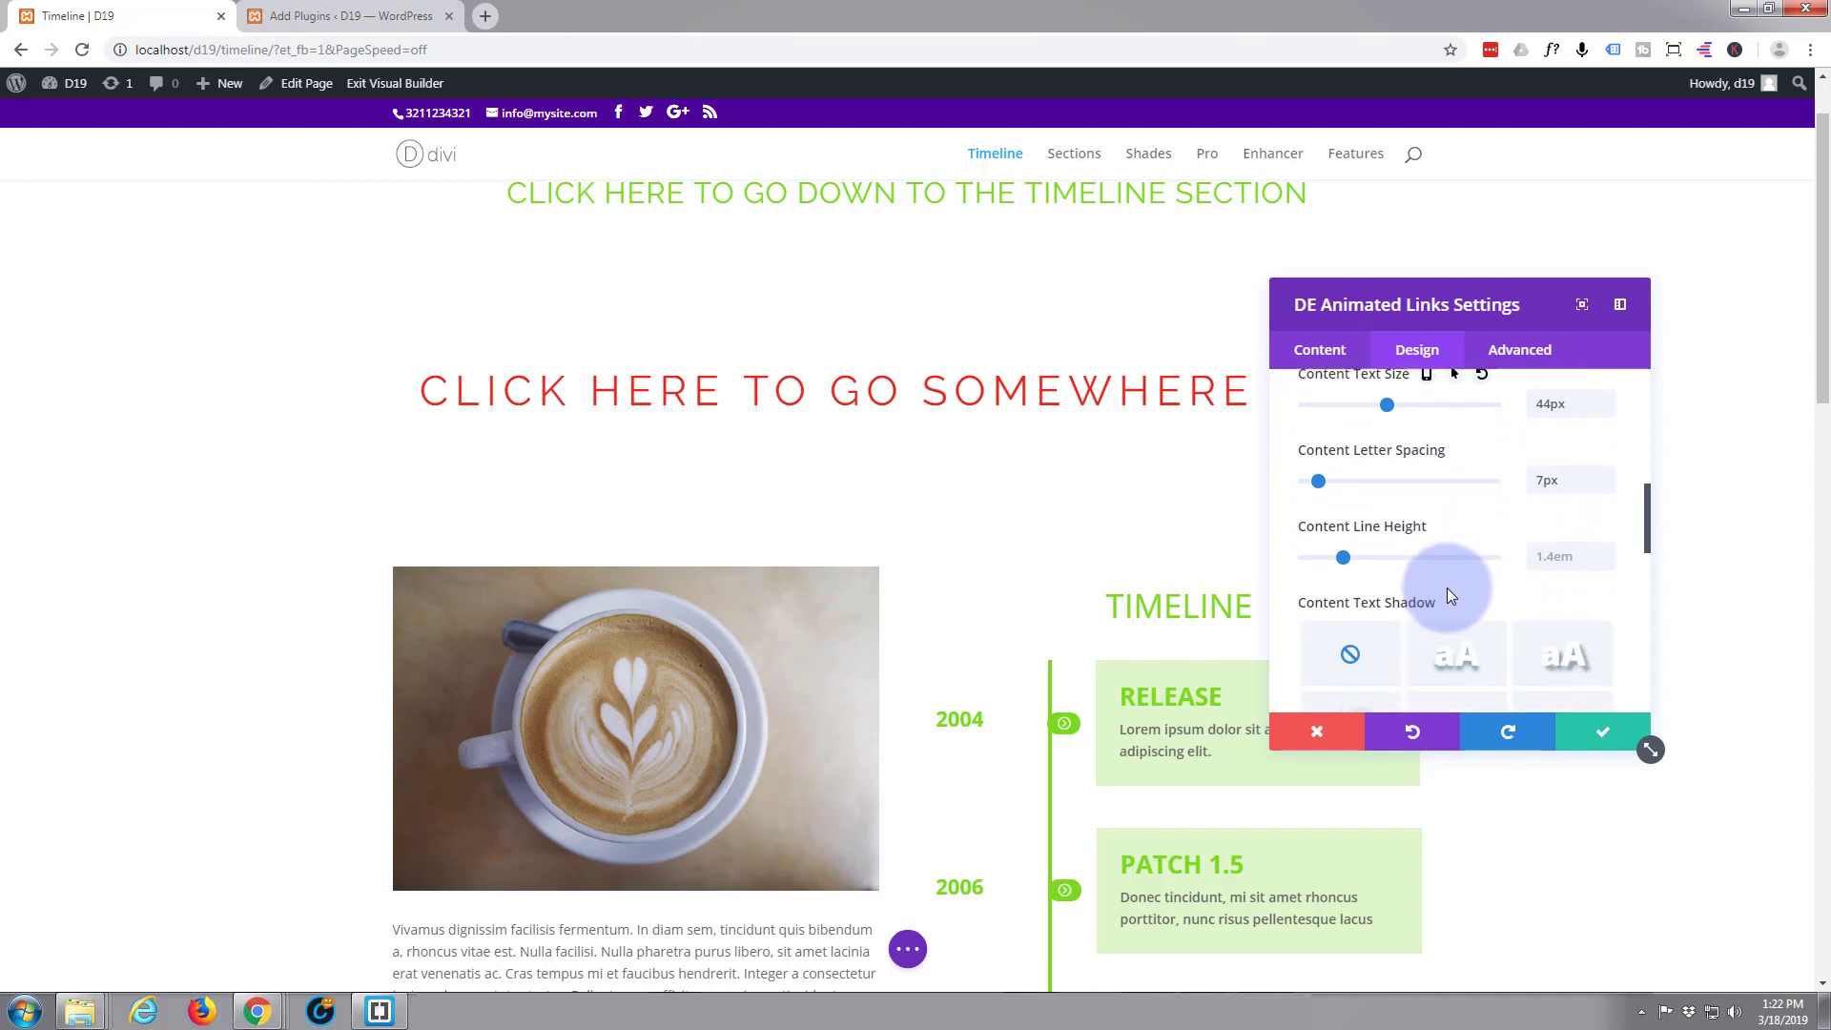
scroll(1452, 596, "down", 3)
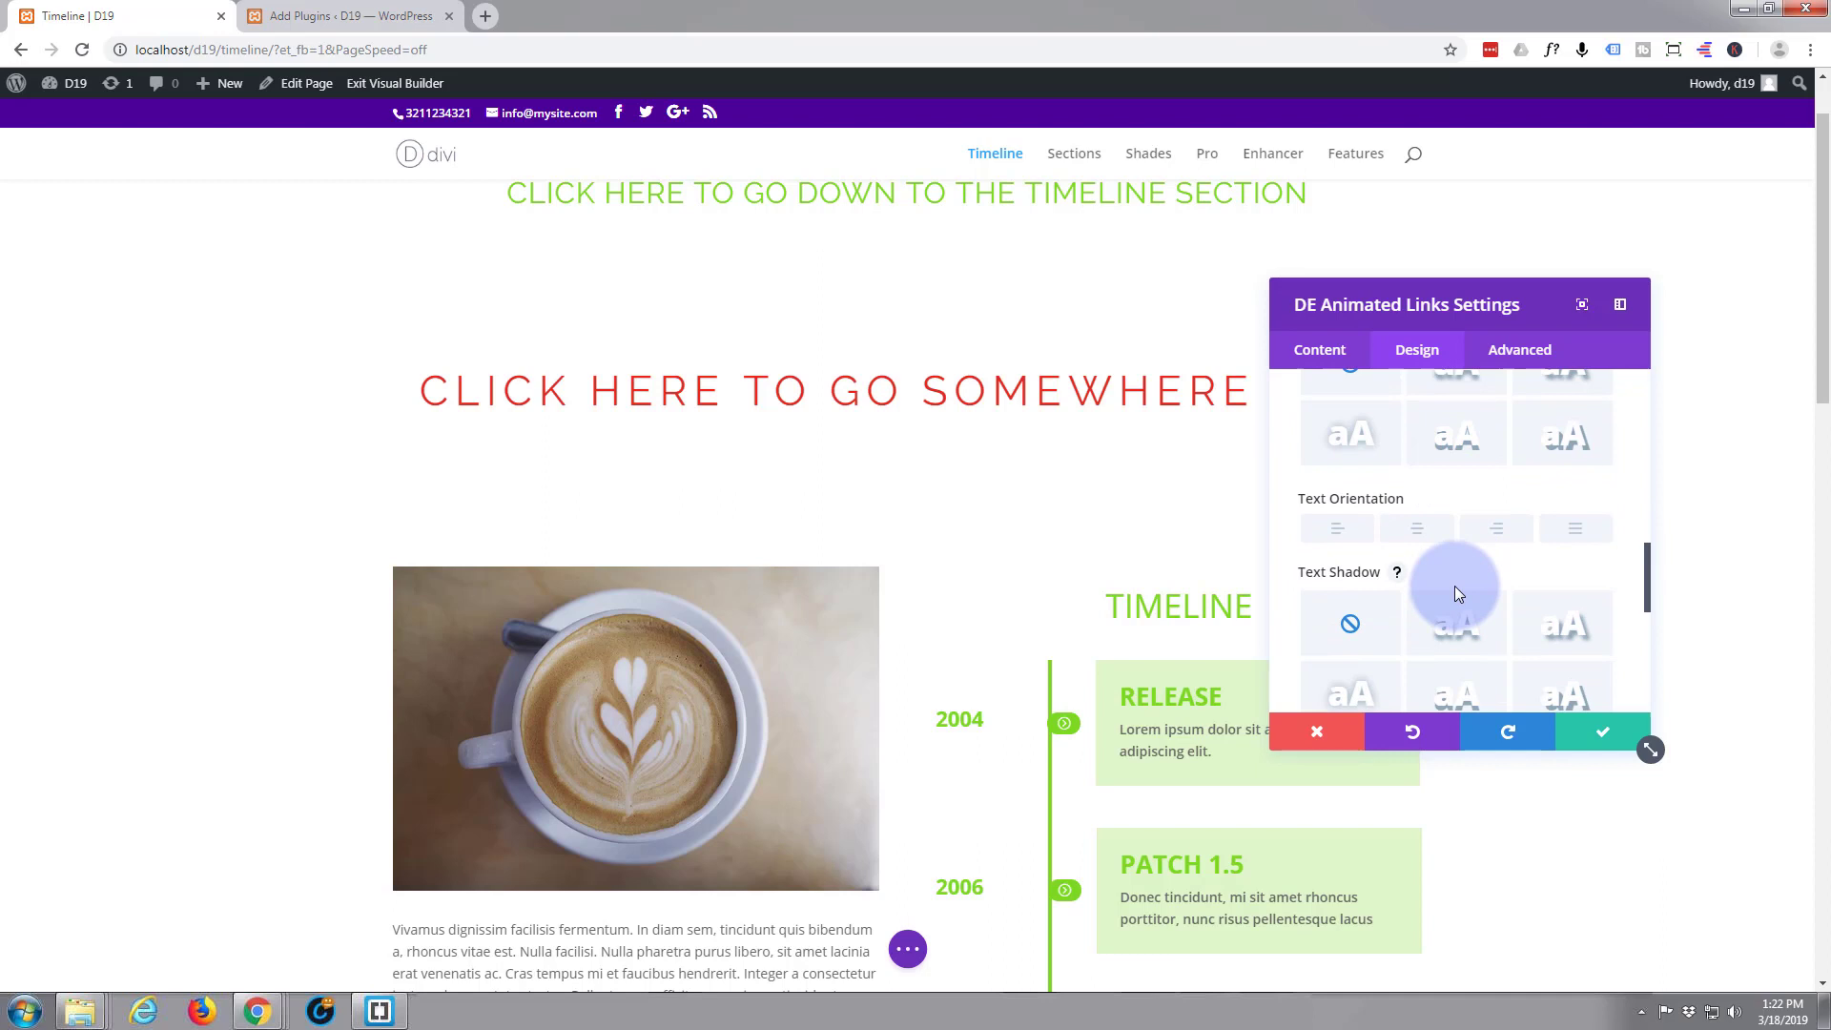
left_click(1419, 530)
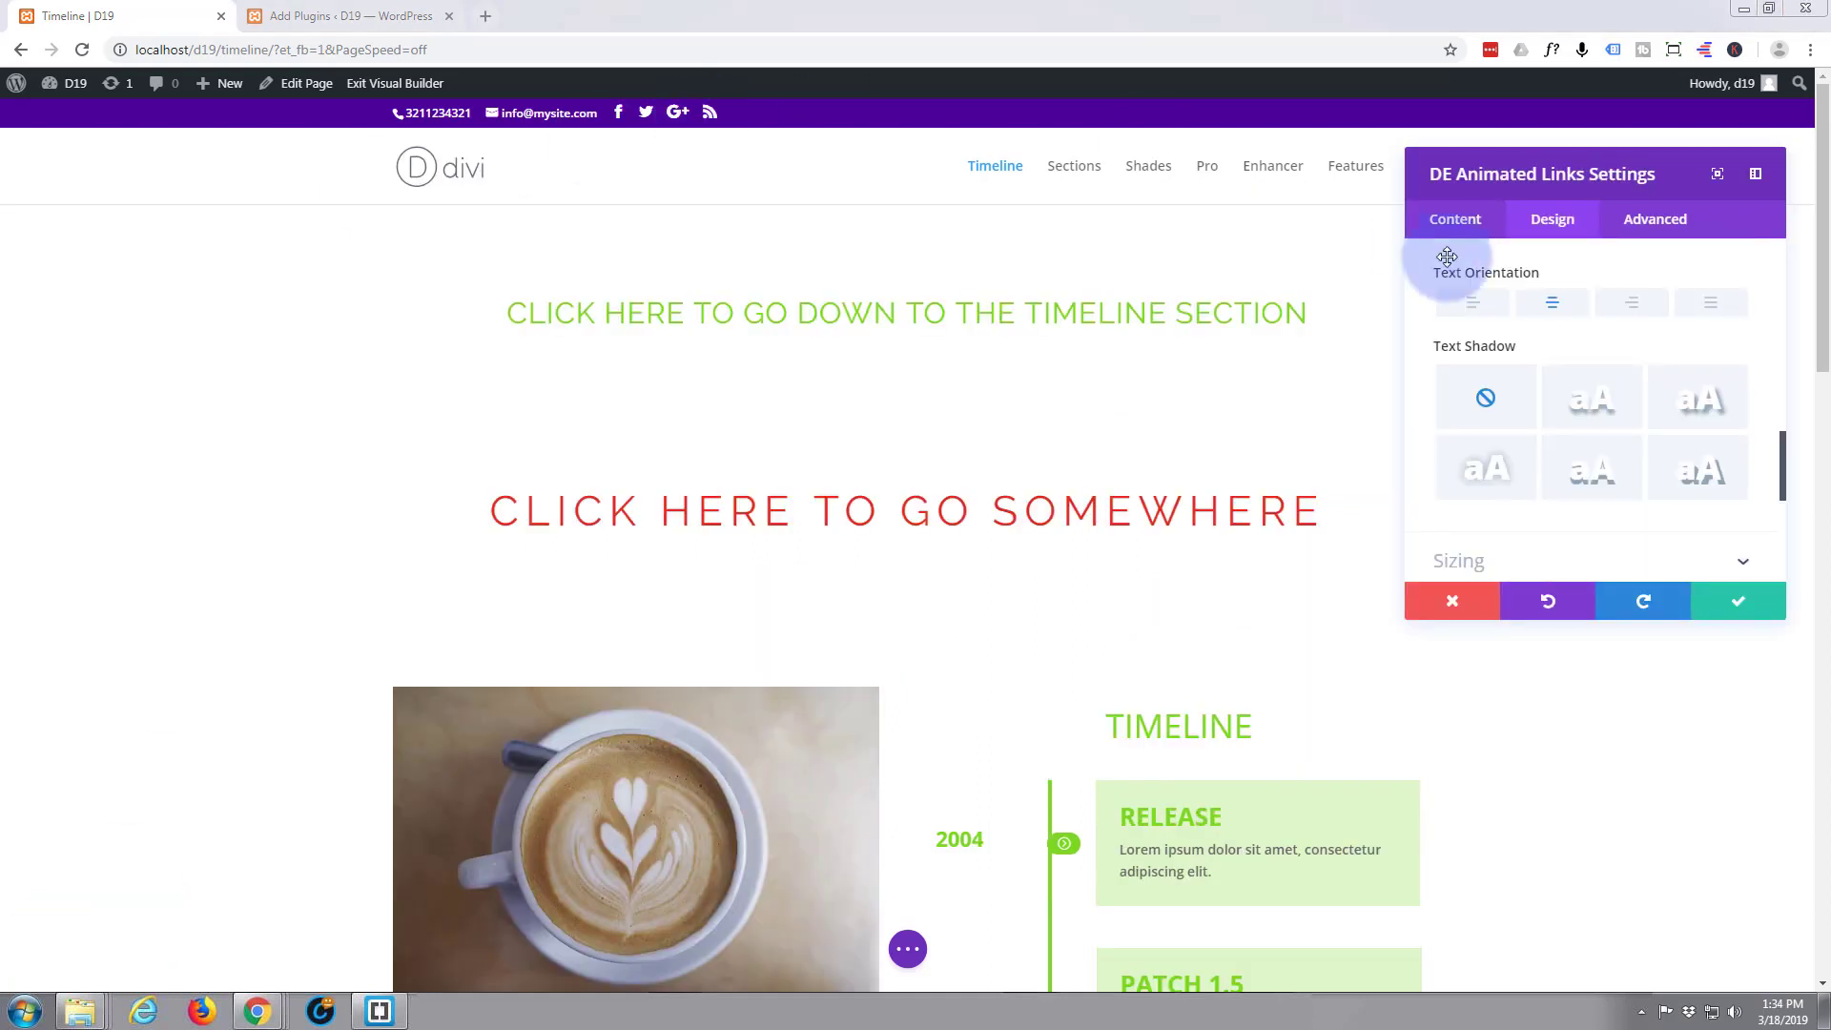
Apply the green link's settings and exit the Visual Builder to the live Timeline page.
left_click(1740, 607)
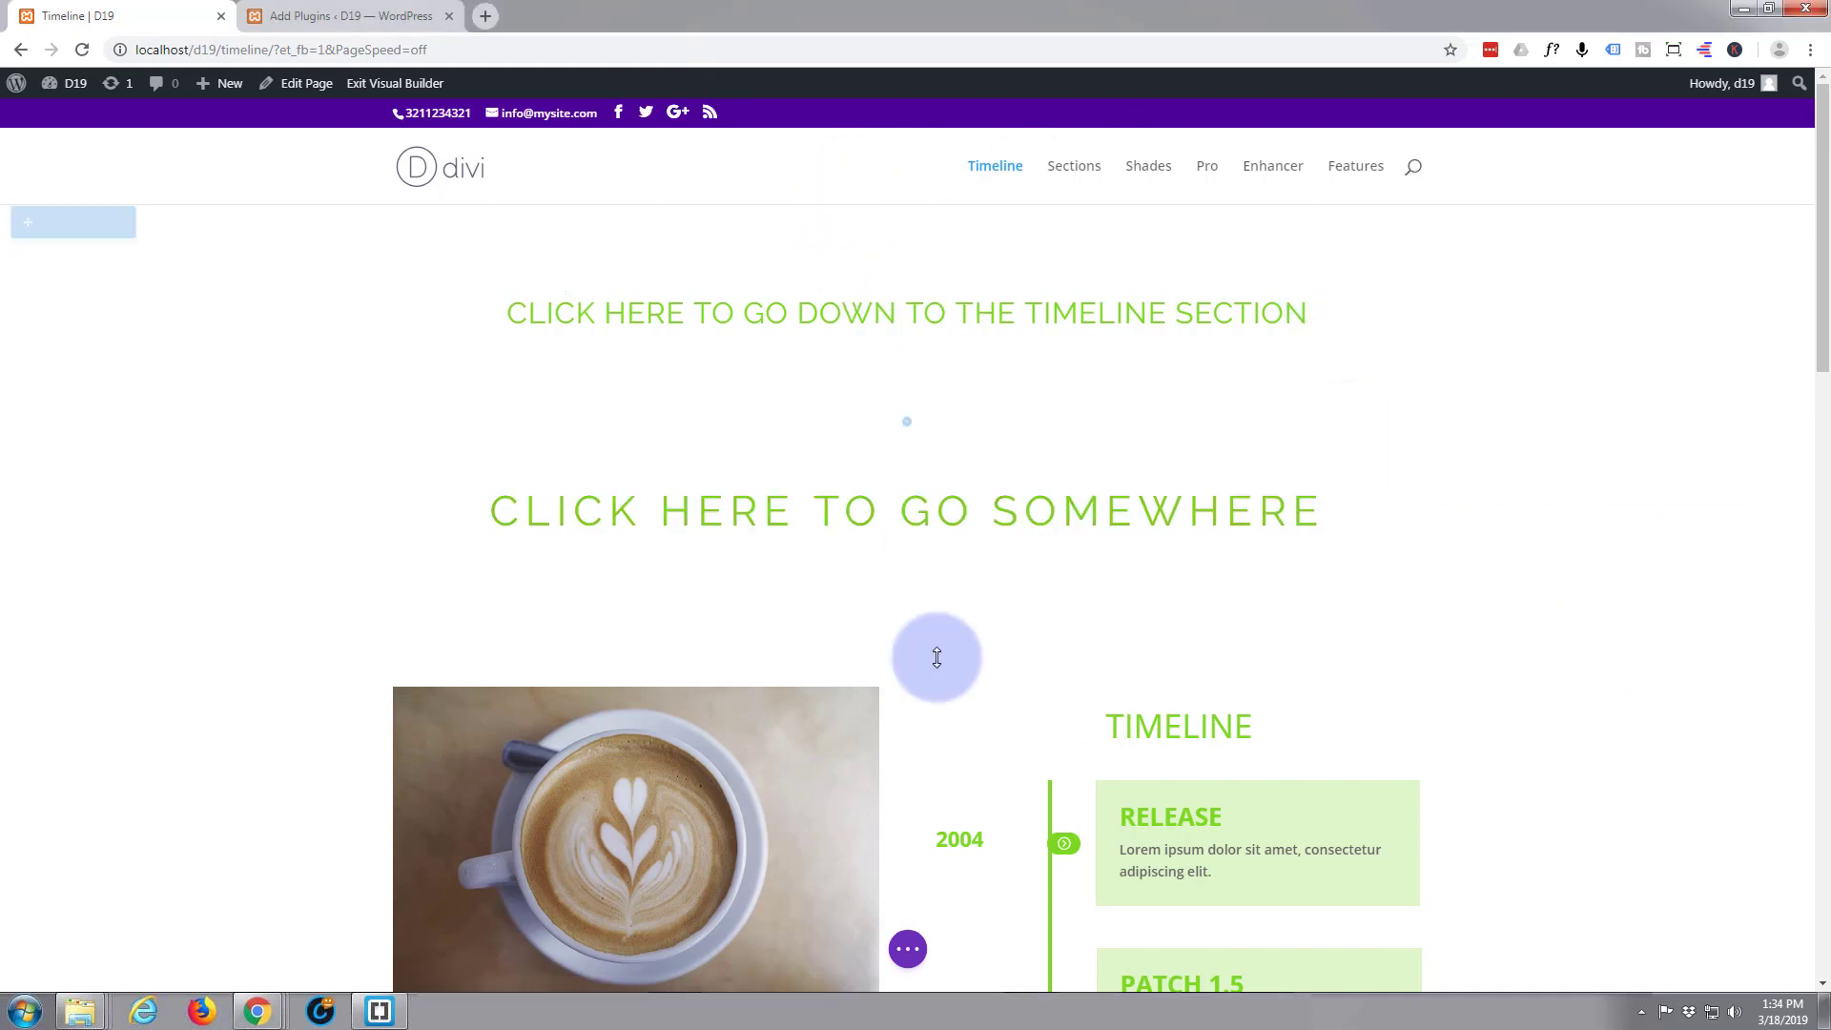
left_click(908, 951)
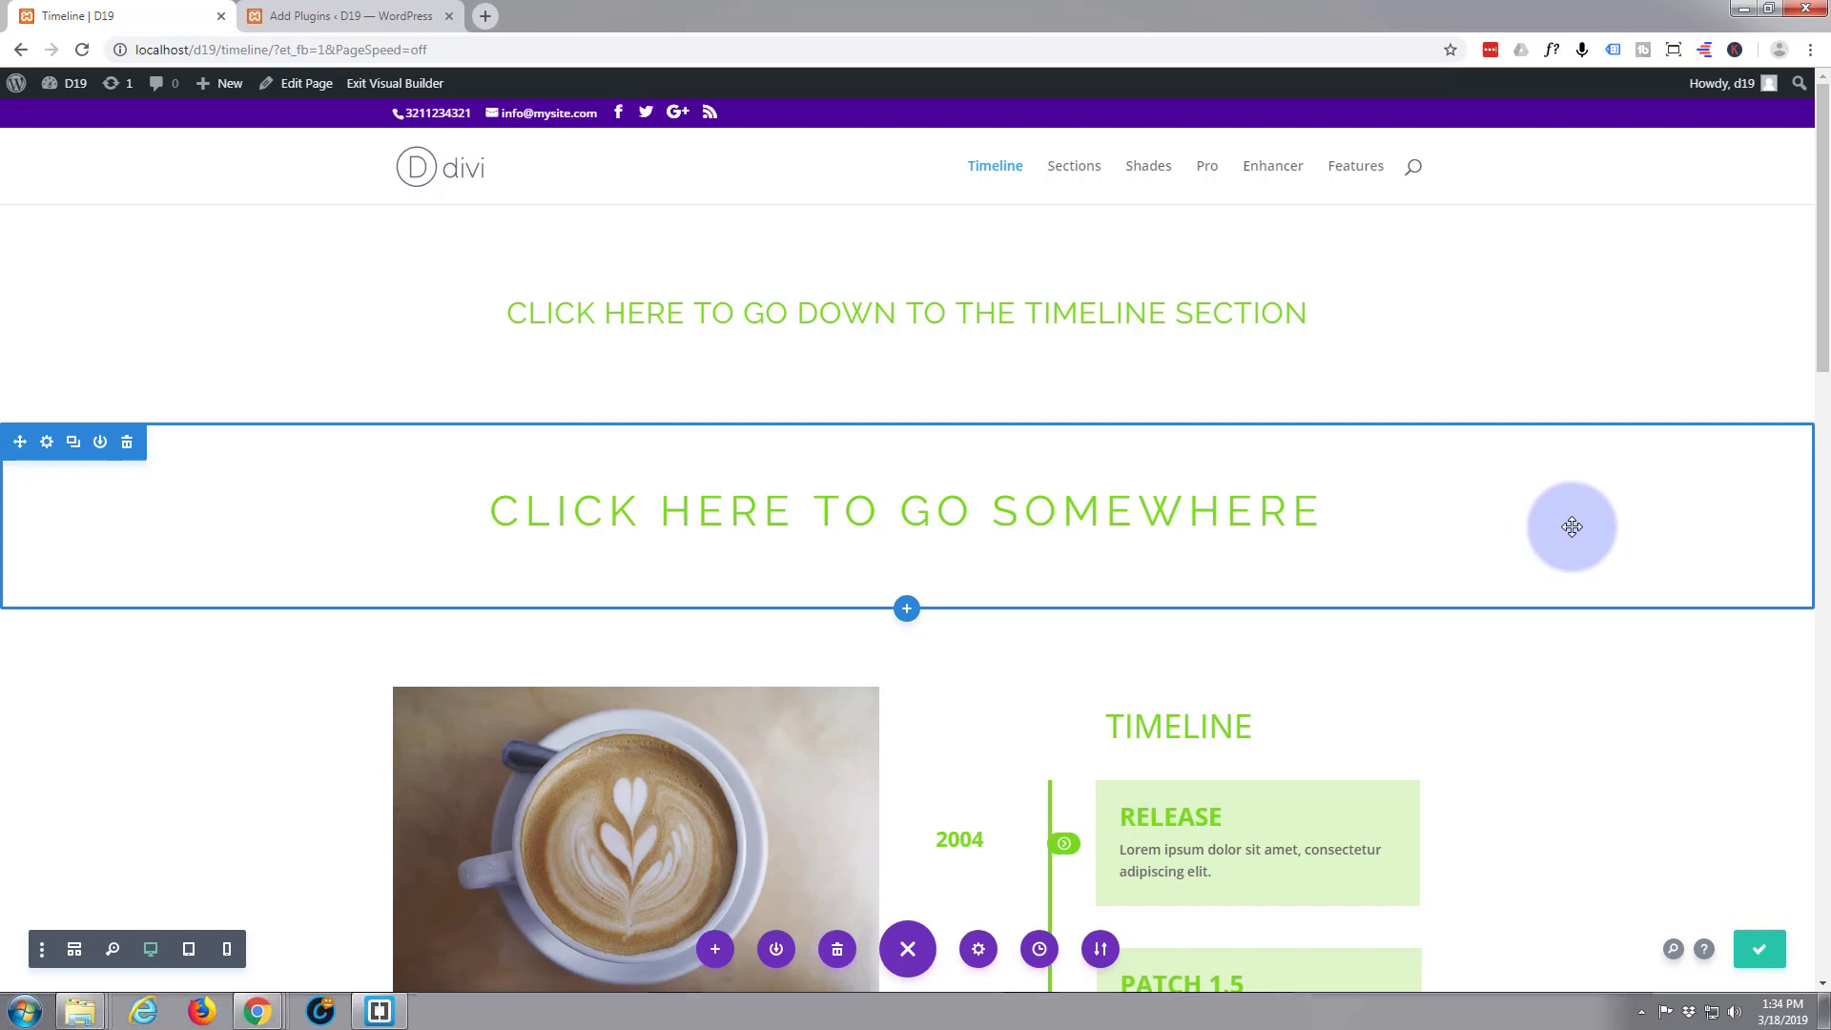
left_click(386, 86)
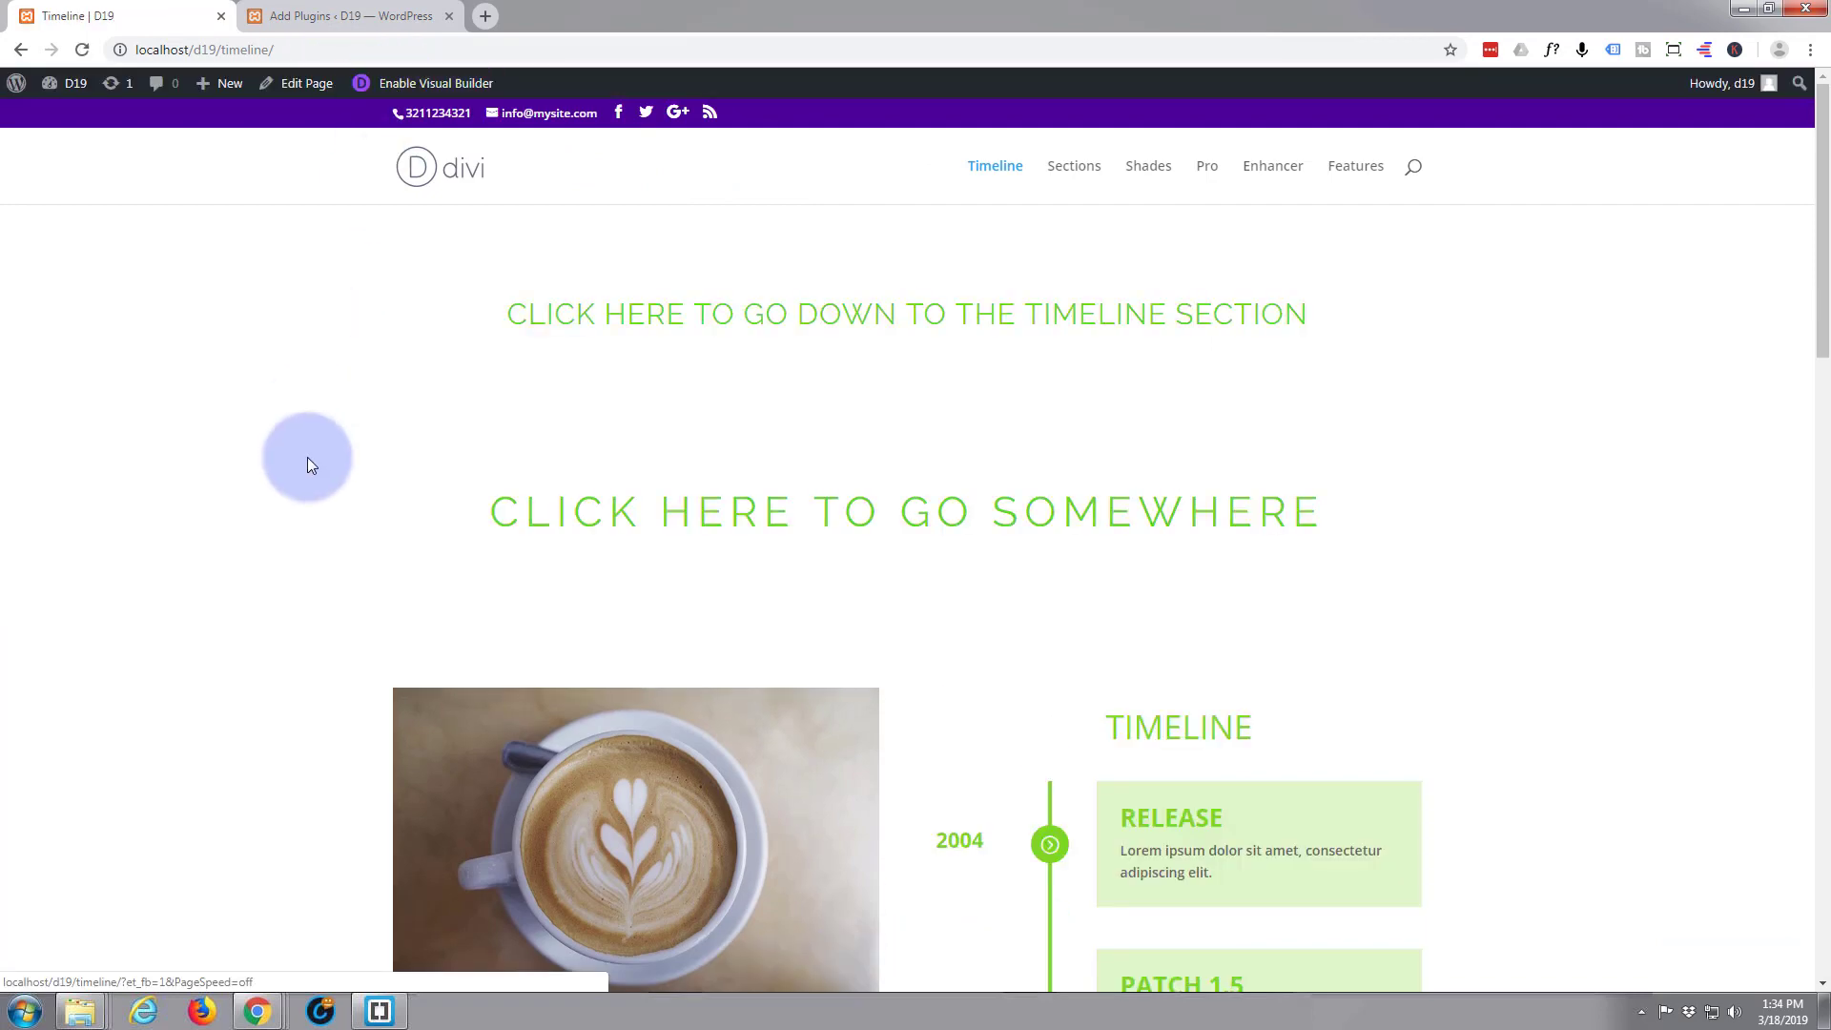
scroll(307, 401, "down", 3)
scroll(307, 398, "up", 2)
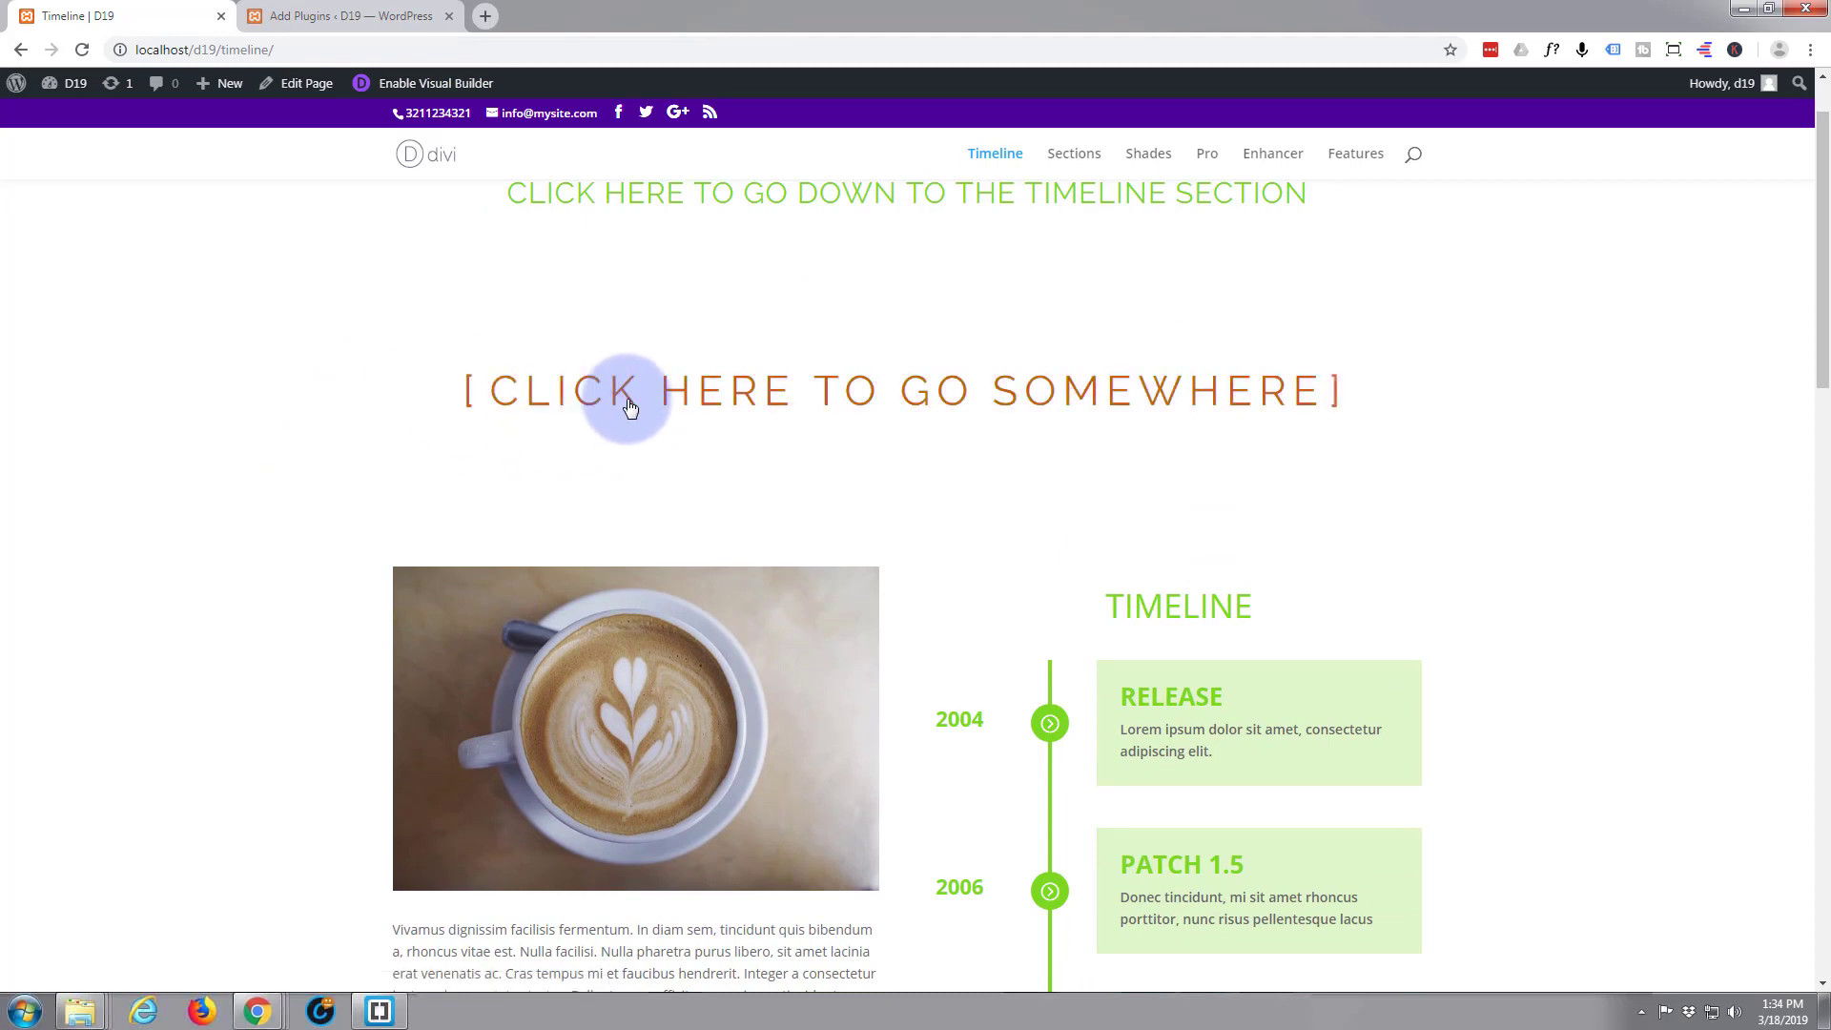
left_click(784, 408)
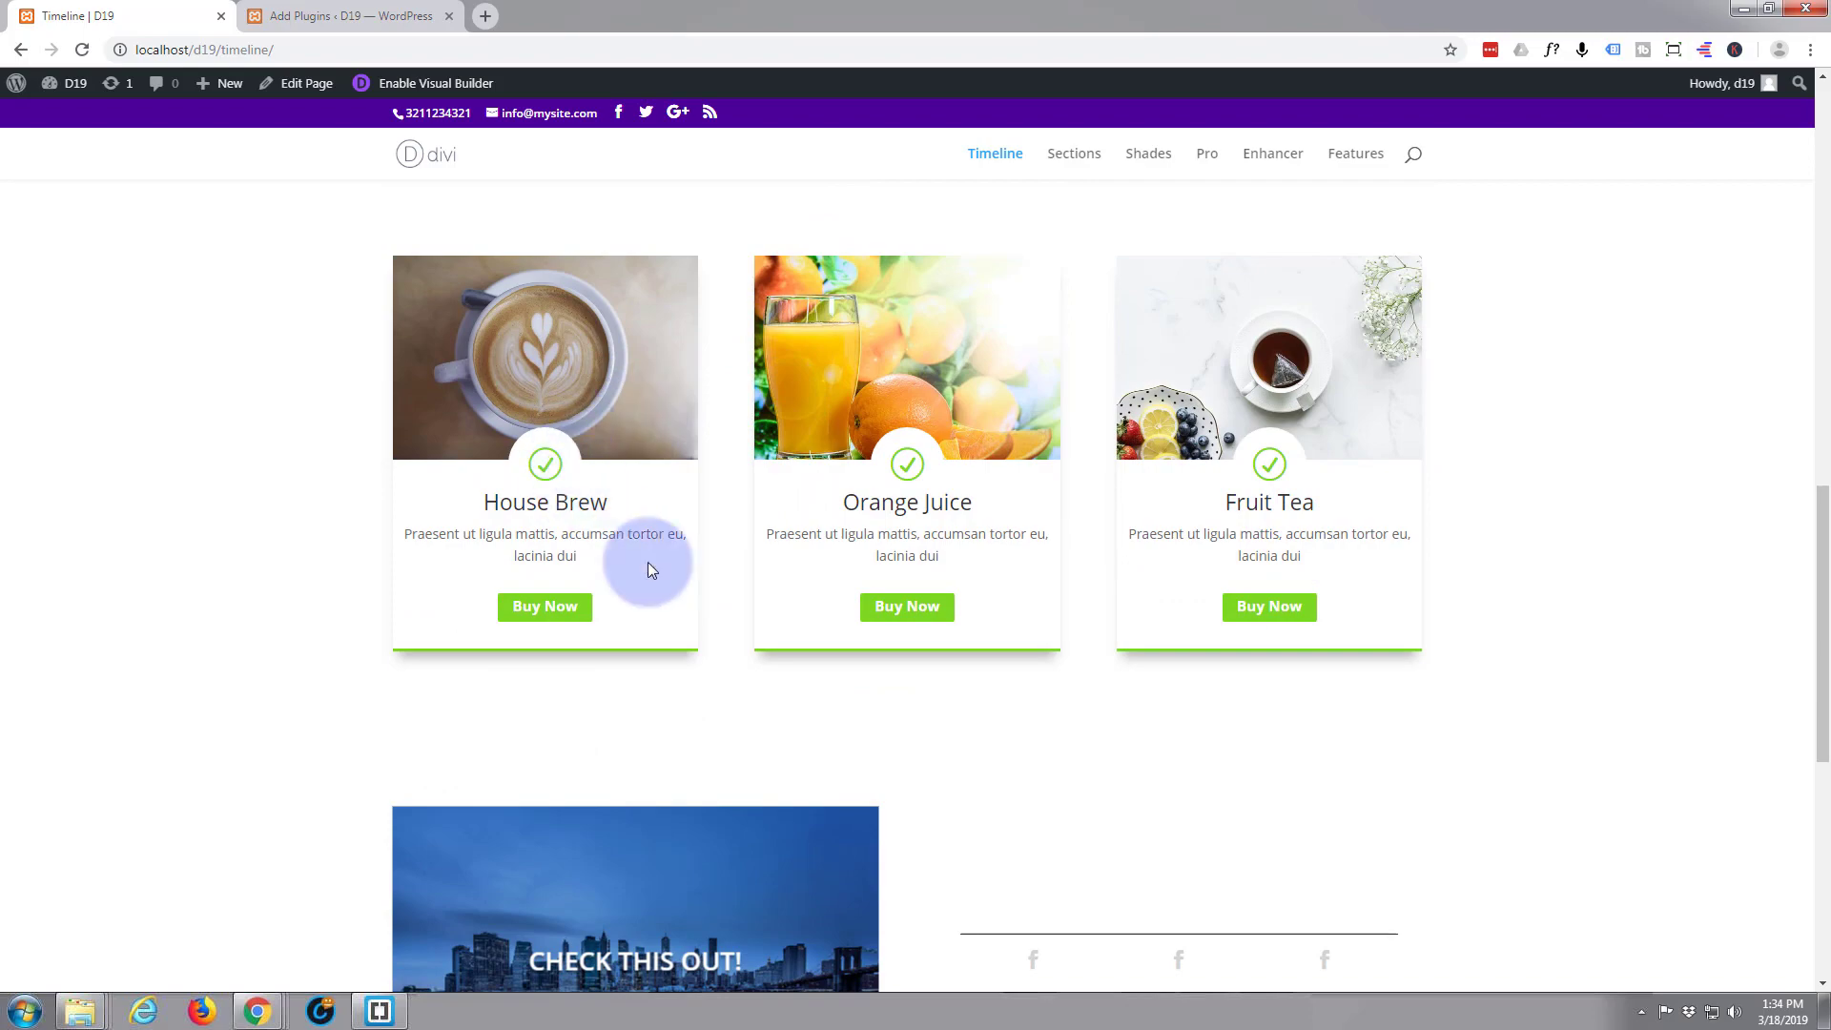
scroll(797, 408, "up", 10)
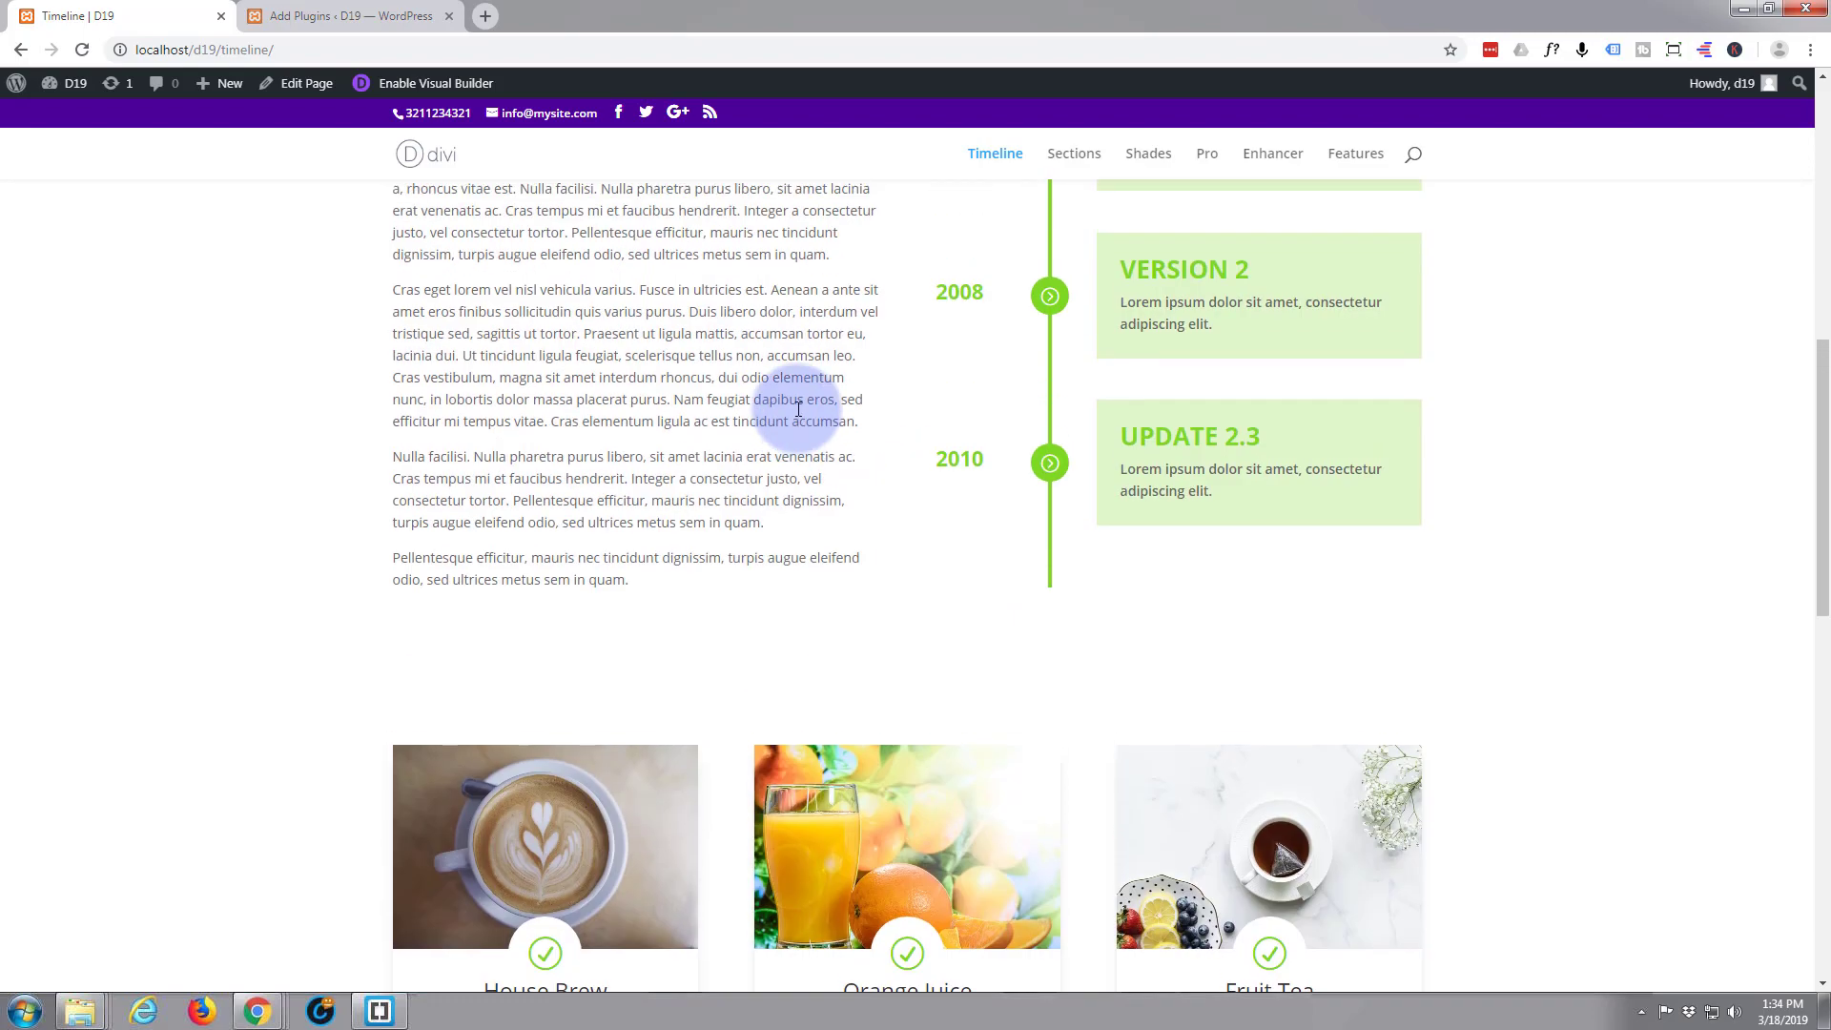
scroll(797, 408, "up", 3)
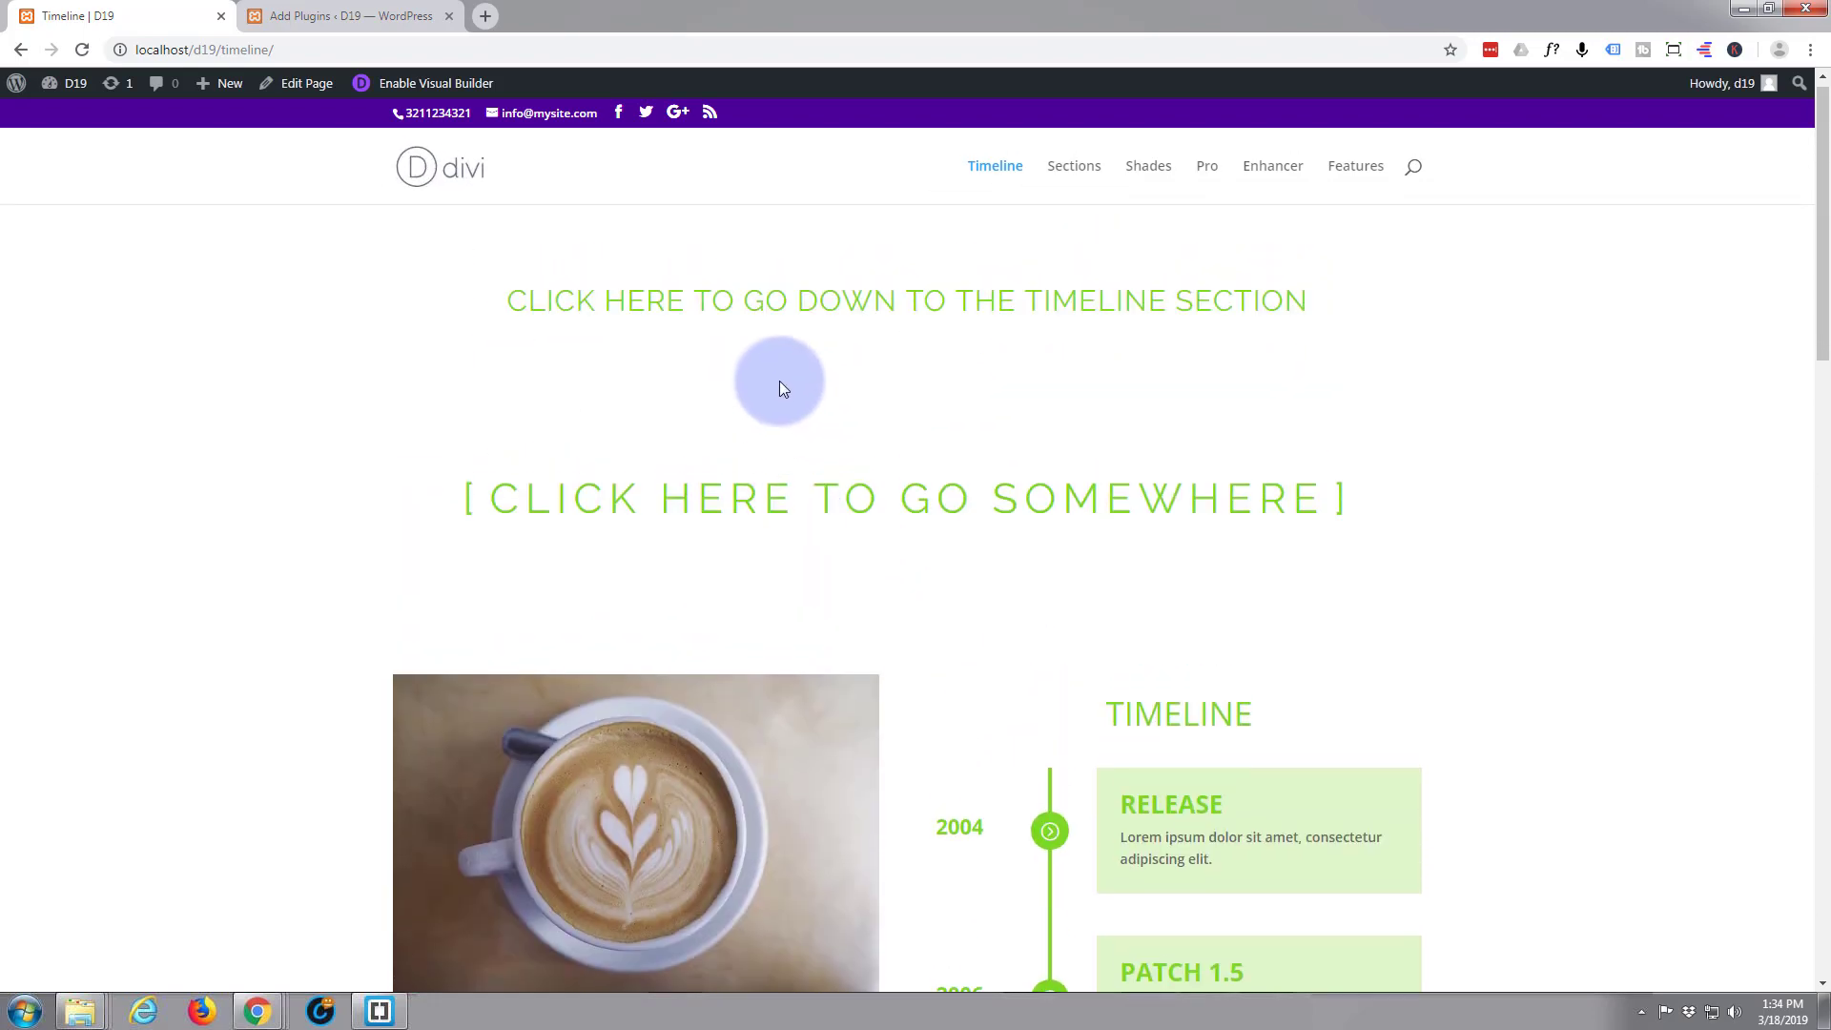